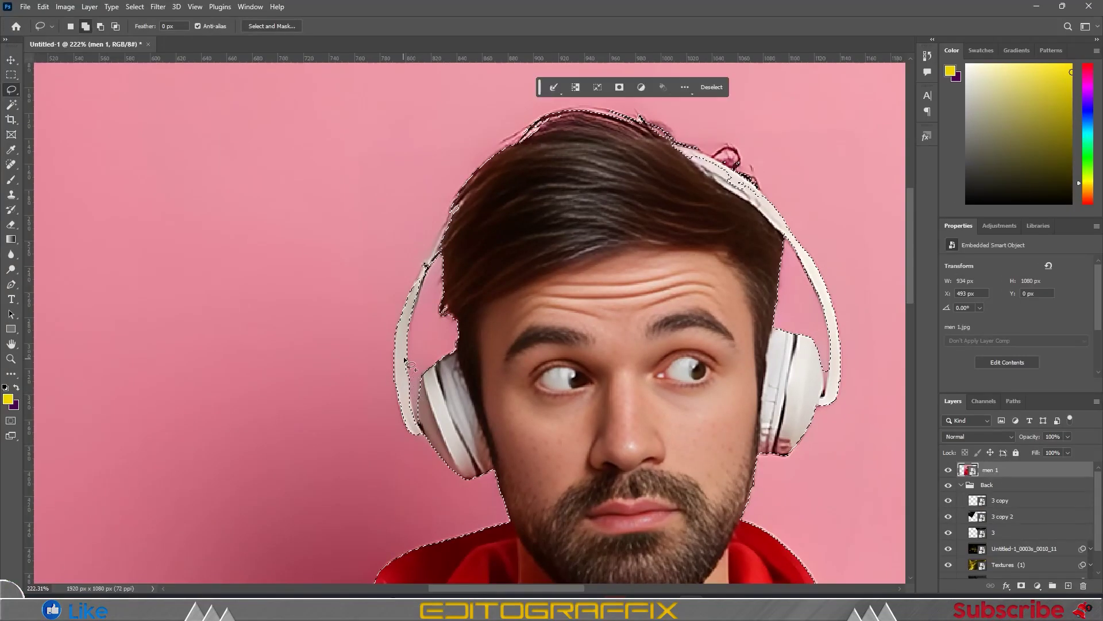
- Drag the placed red marble image to scale it up over the canvas
drag(406, 360, 413, 286)
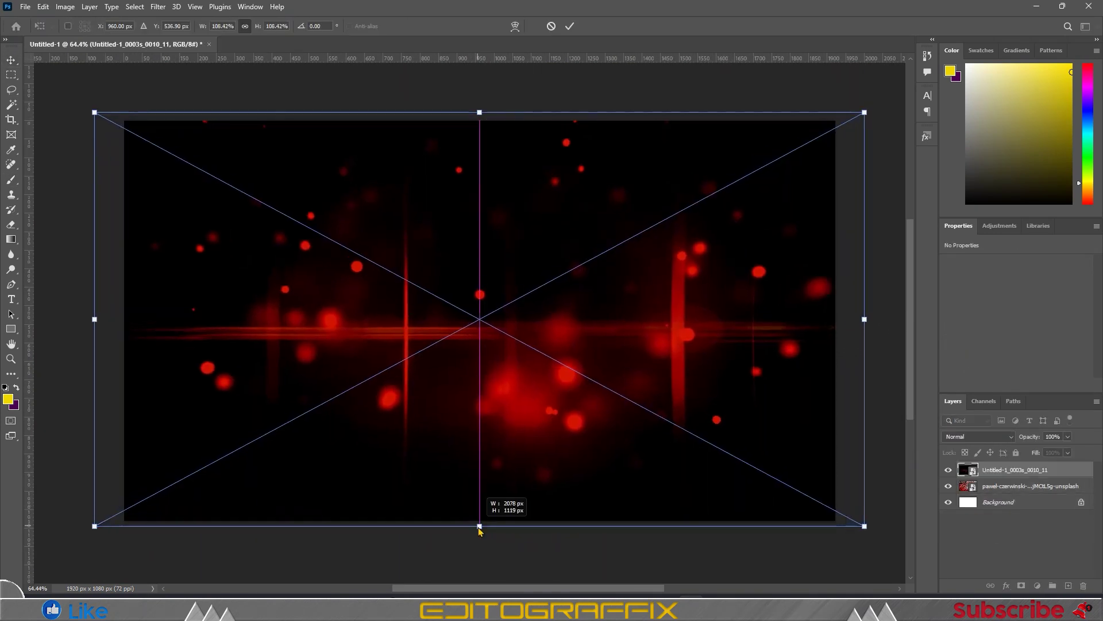
- Commit the enlarged marble, shift the bokeh hue +44 to yellow and blend it in Screen mode
key(Return)
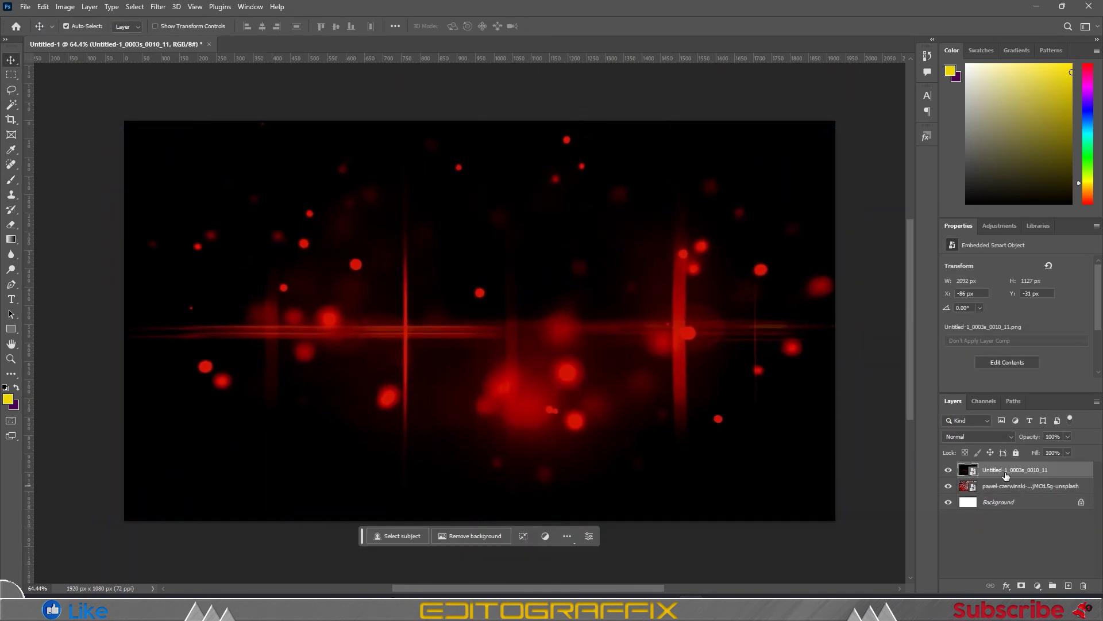
key(ctrl+u)
drag(513, 190, 535, 190)
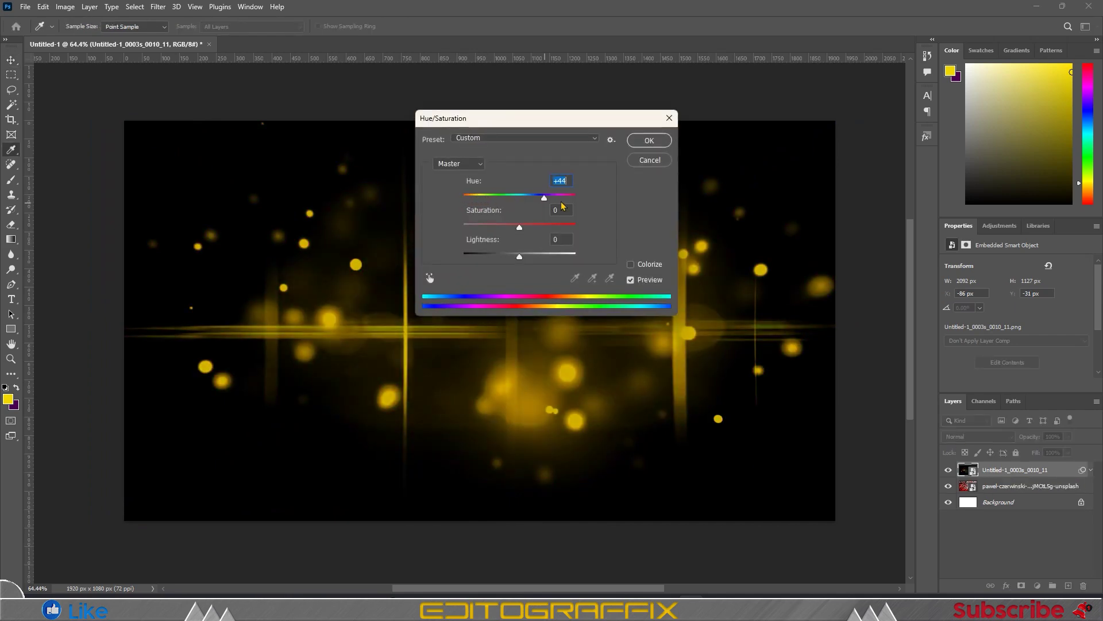
key(Return)
click(977, 436)
click(973, 406)
- Desaturate and darken the marble to grey, then group it with the bokeh layer
click(1029, 485)
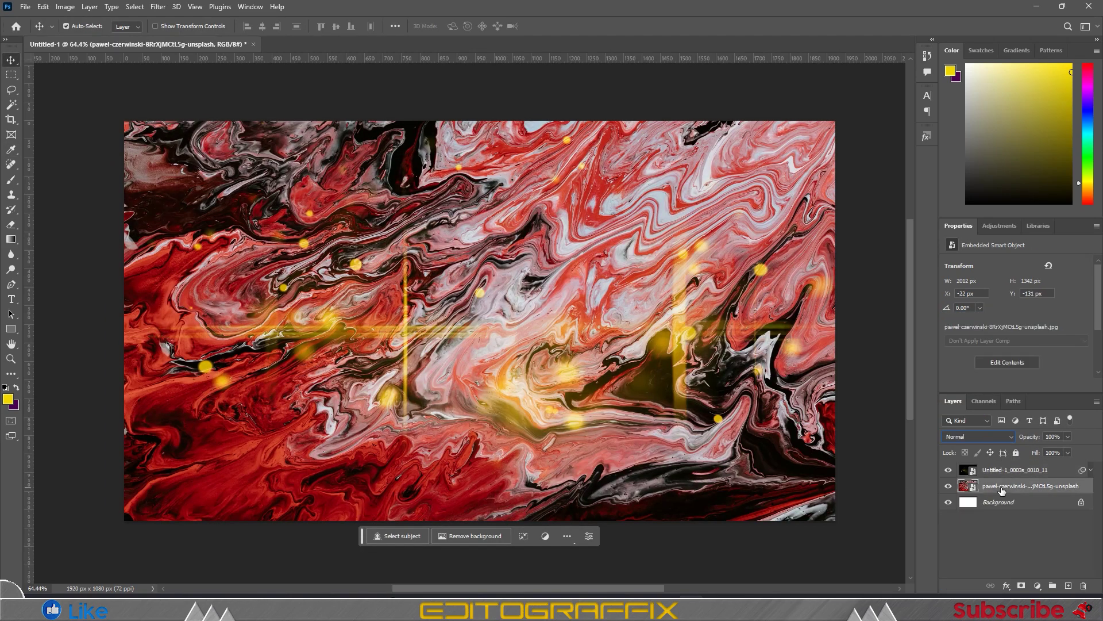
key(ctrl+u)
drag(520, 225, 464, 227)
drag(520, 253, 486, 259)
key(Return)
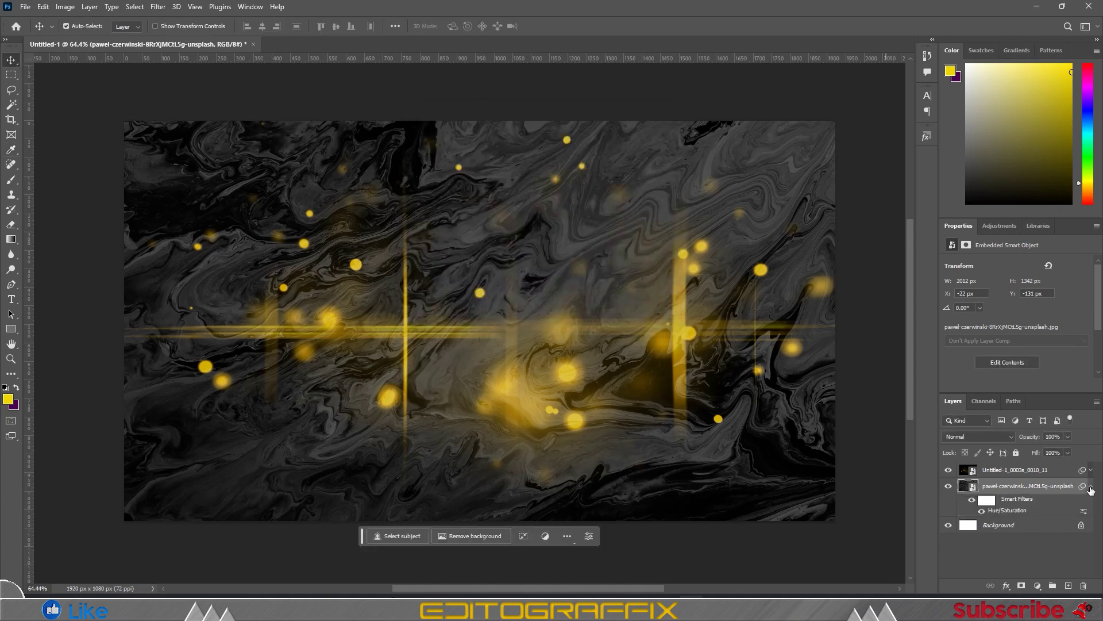
click(1004, 469)
key(ctrl+g)
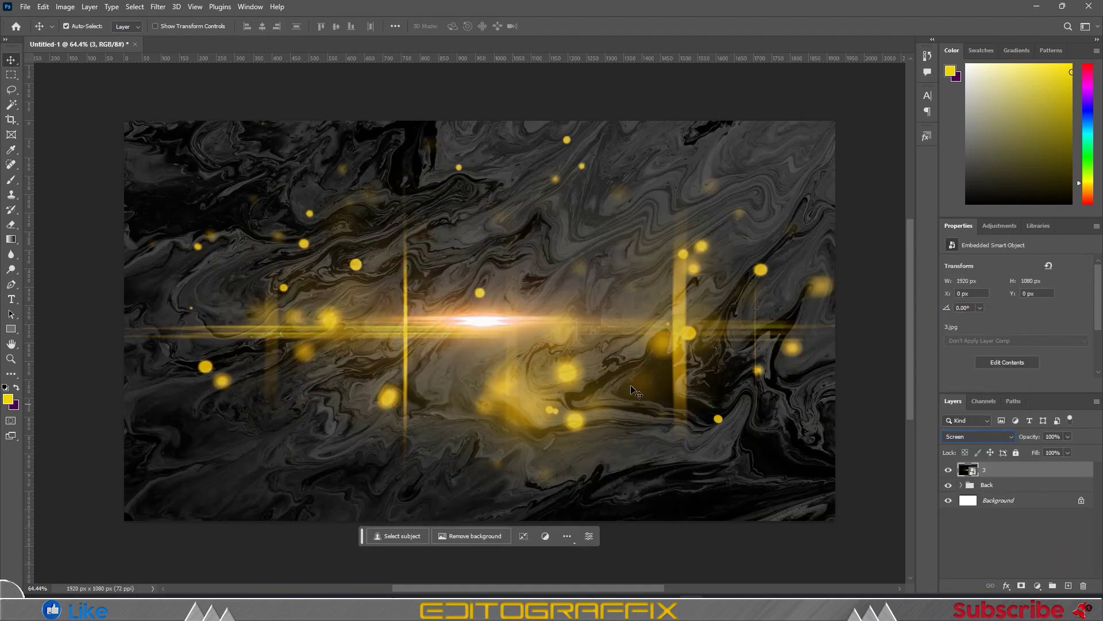
- Place light streaks in the bottom-left and bottom-right corners
key(ctrl+t)
mouse_move(634, 393)
mouse_down()
mouse_move(308, 516)
mouse_move(851, 500)
mouse_up()
key(Return)
key(ctrl+j)
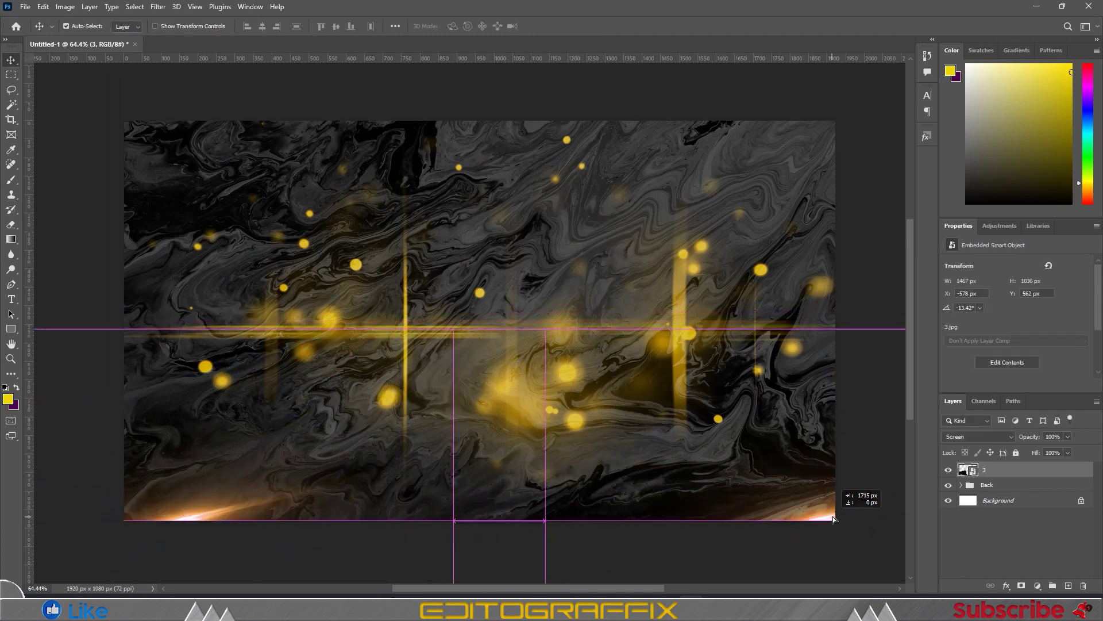
key(ctrl+t)
drag(425, 353, 534, 472)
key(Return)
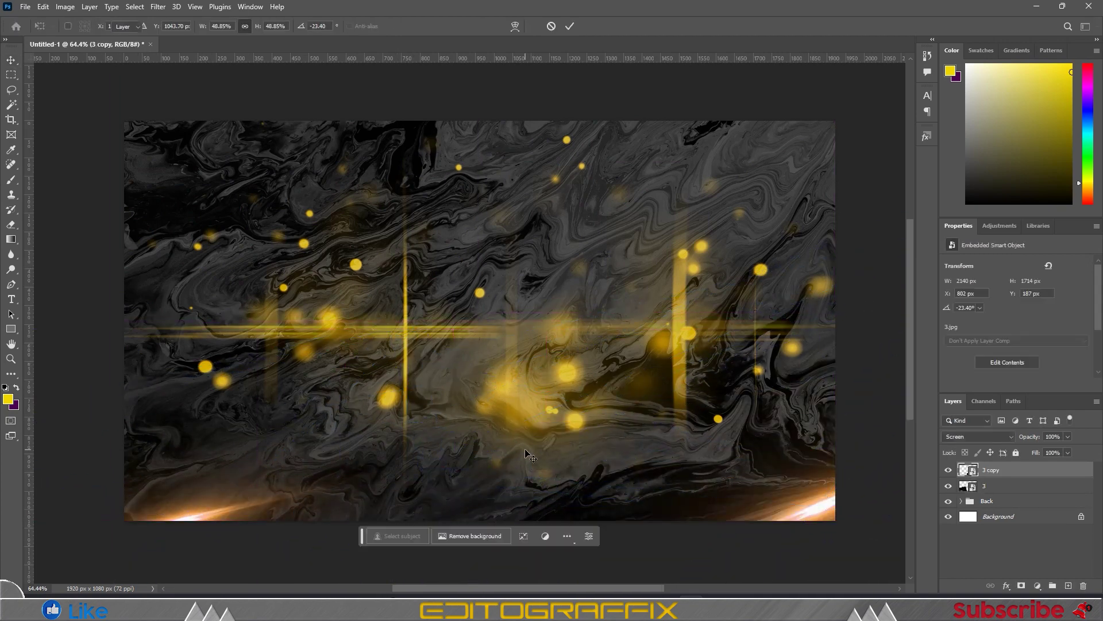
- Copy a streak to the top-left, warm its hue +9, and move the streaks into the Back group
key(ctrl+j)
key(ctrl+t)
drag(576, 402, 609, 357)
key(Return)
key(ctrl+u)
drag(519, 197, 525, 197)
key(Return)
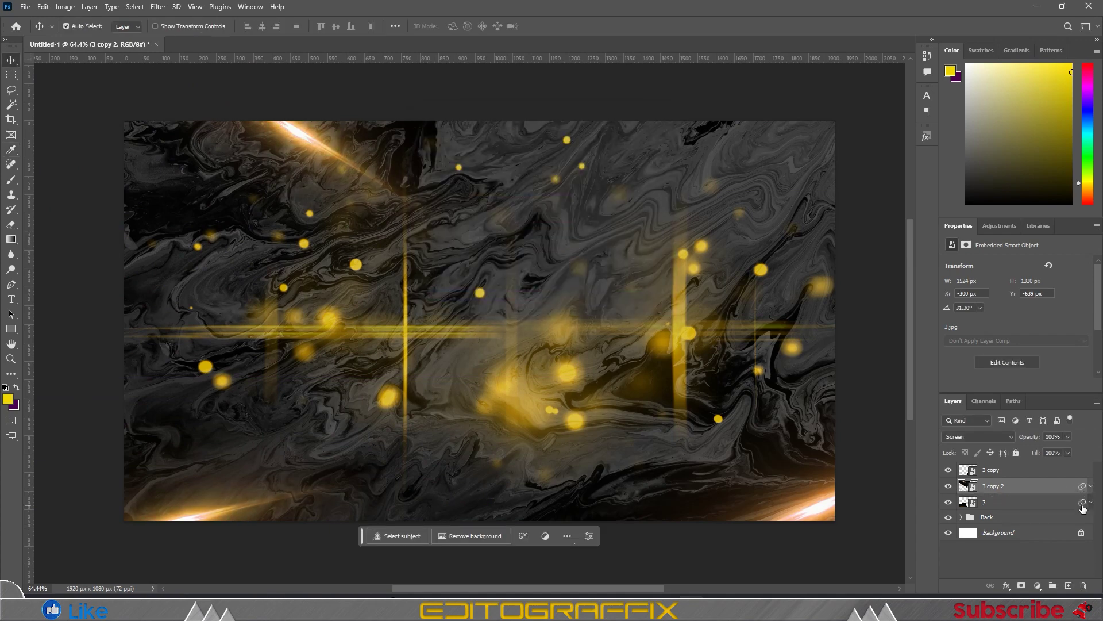
drag(1012, 477, 1010, 513)
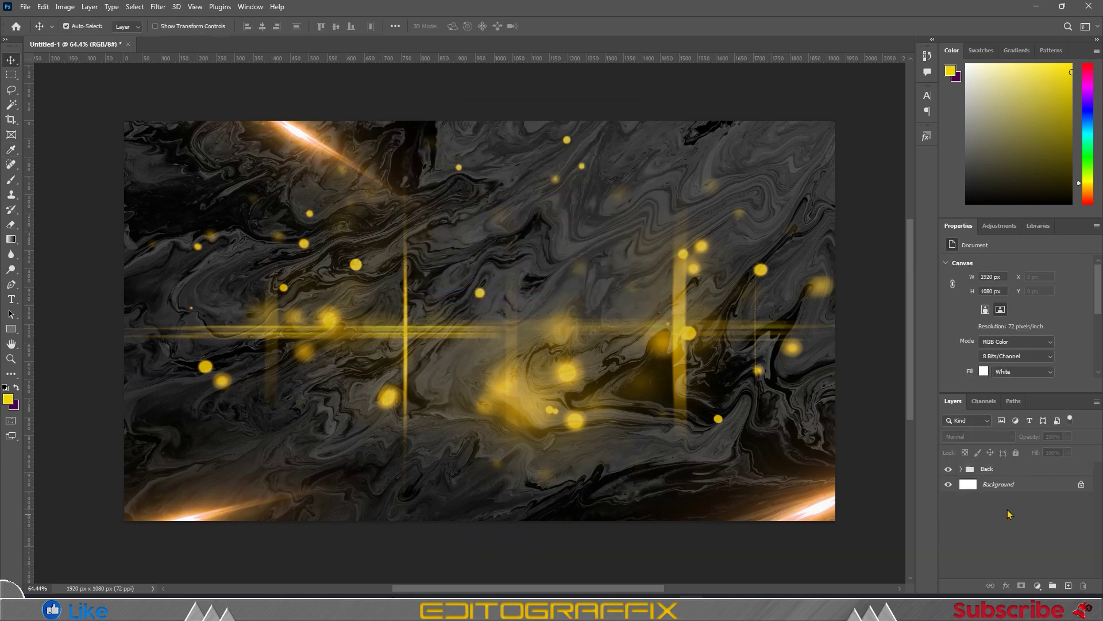
- Enlarge the bokeh particles past the canvas edges and reposition them
click(676, 333)
key(ctrl+minus)
key(ctrl+t)
drag(644, 455, 676, 480)
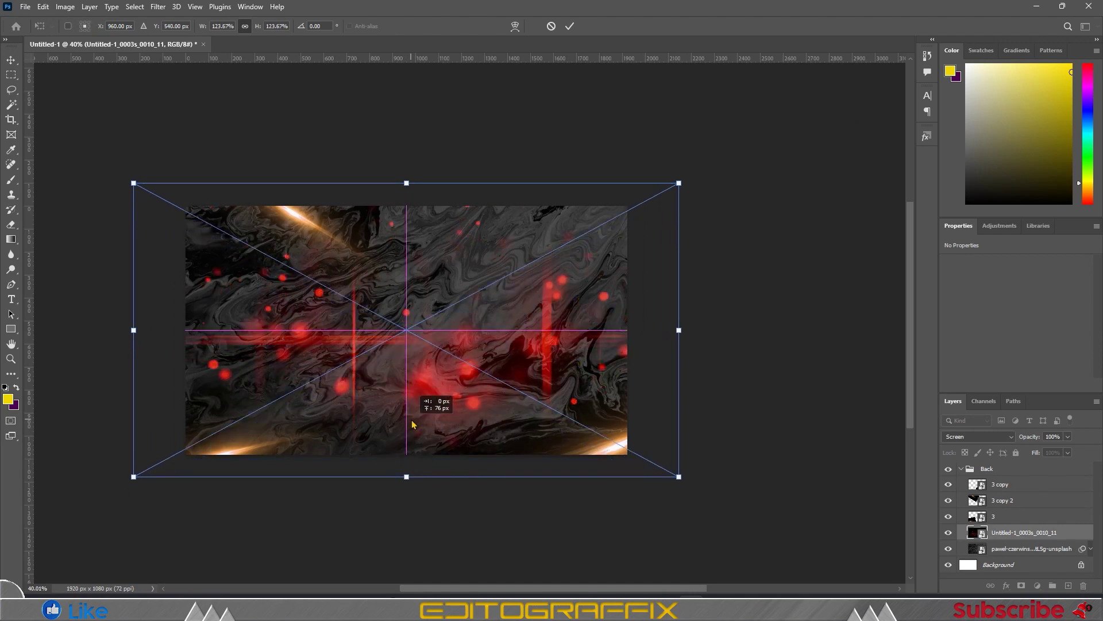
key(Return)
drag(427, 348, 433, 349)
key(ctrl+0)
- Darken the marble by lowering its Hue/Saturation lightness
click(1020, 549)
key(ctrl+u)
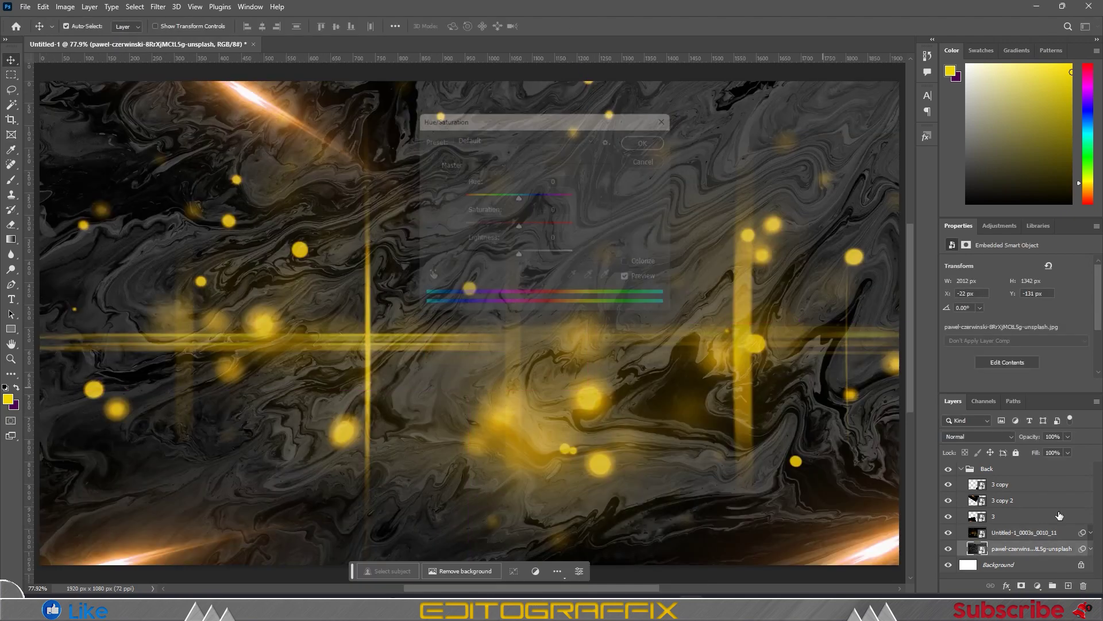
key(Return)
double_click(1016, 556)
drag(520, 257, 478, 259)
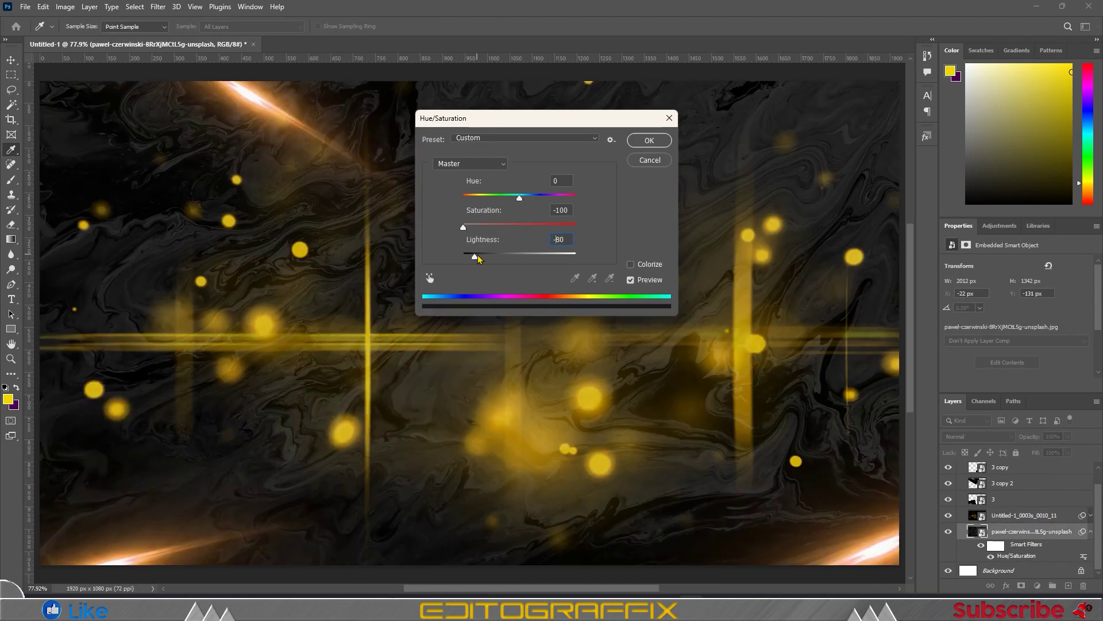
key(Return)
drag(145, 555, 123, 156)
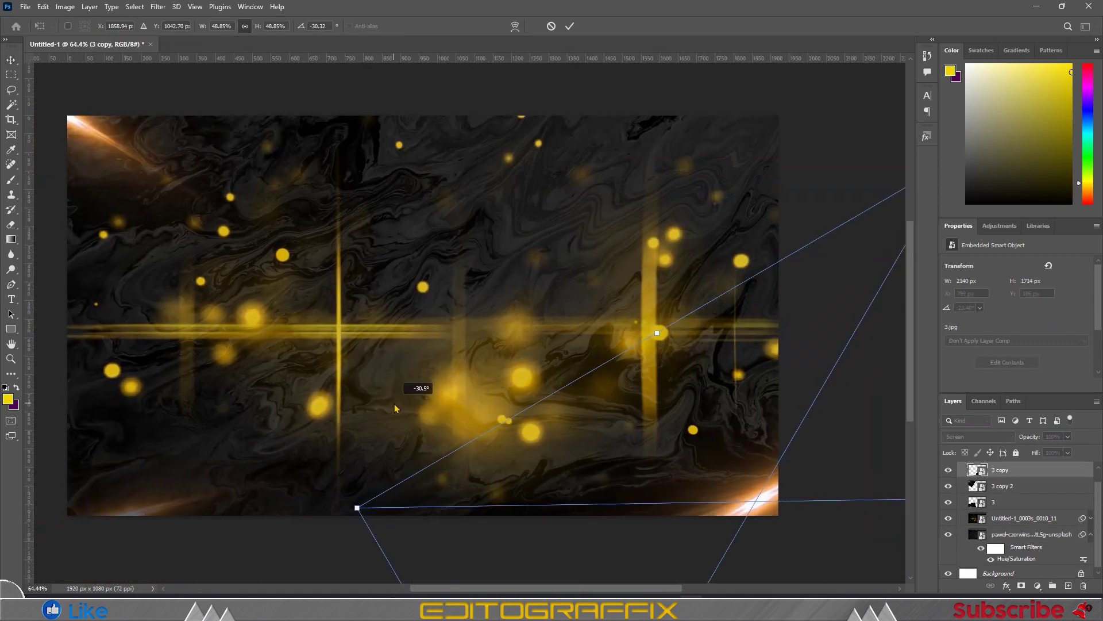
- Reposition a corner streak and apply an 8-pixel Gaussian Blur to the marble
drag(395, 408, 501, 406)
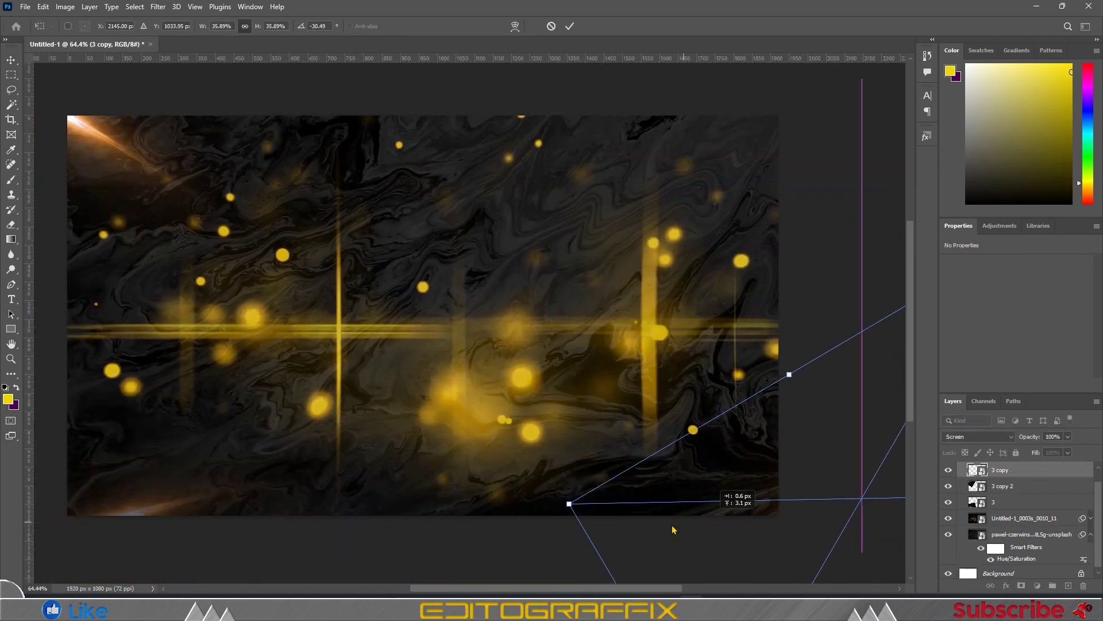
key(Return)
click(161, 508)
click(1017, 534)
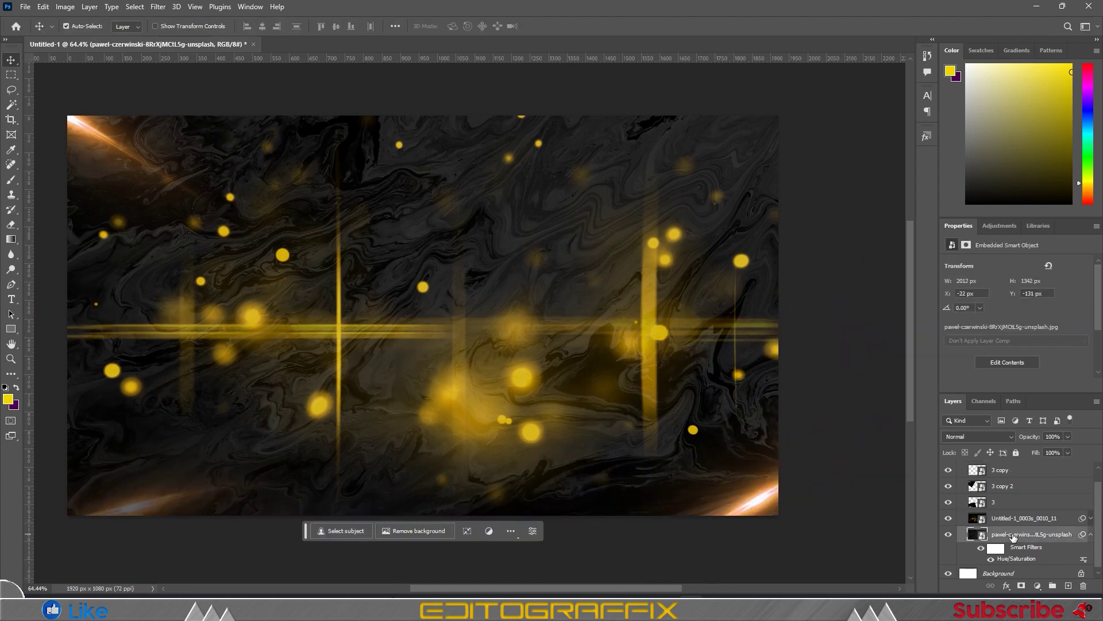
click(158, 7)
click(319, 197)
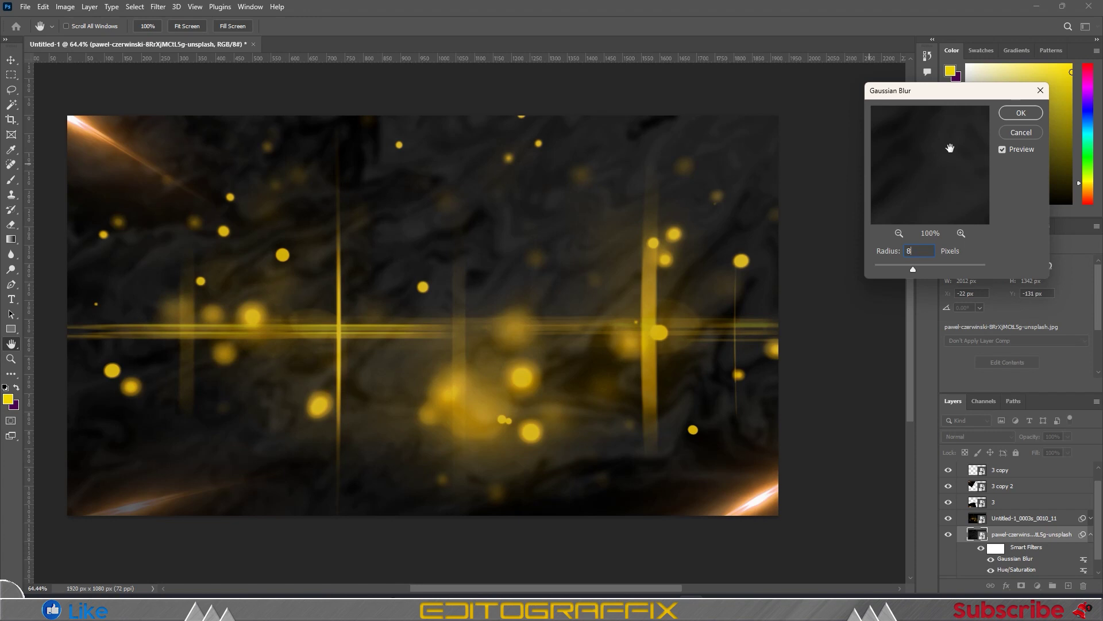
click(1022, 112)
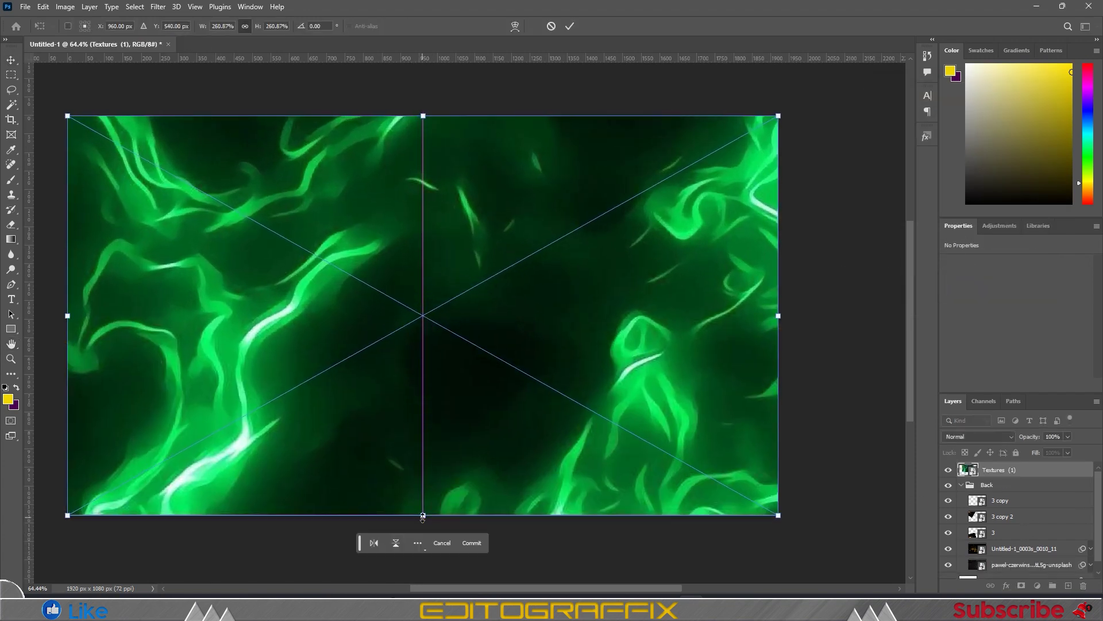
- Commit the green smoke texture, blend it in Screen mode and recolour it yellow
key(Return)
click(977, 436)
click(952, 402)
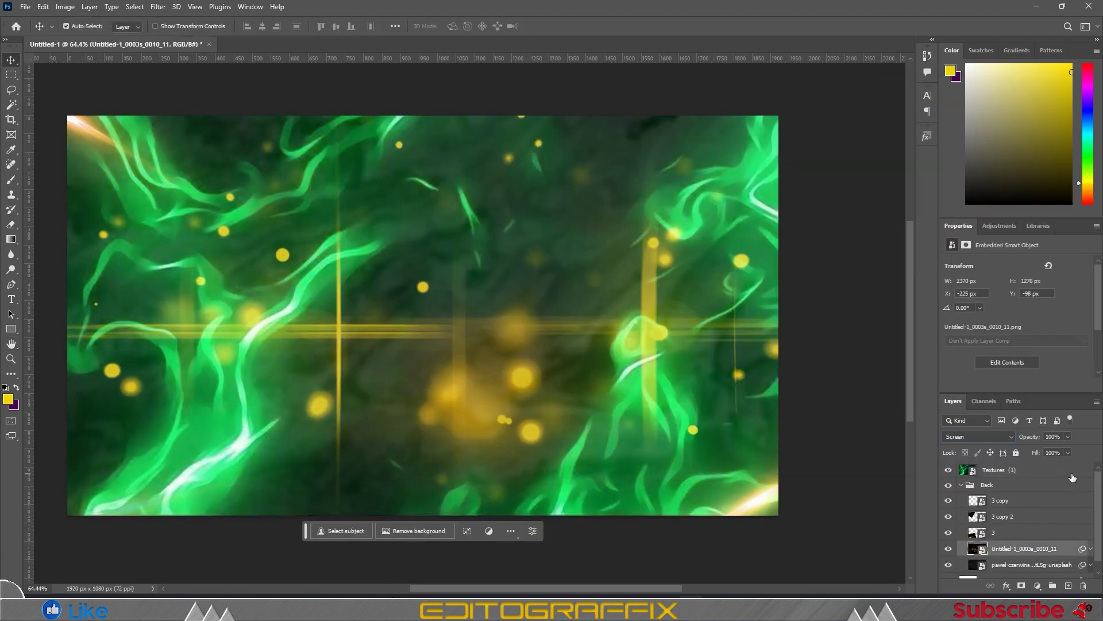
key(ctrl+u)
drag(520, 197, 501, 197)
click(649, 140)
- Move the texture into Back below the bokeh at about 36% opacity
key(v)
scroll(670, 289, down, 2)
scroll(670, 289, up, 2)
drag(999, 470, 1029, 577)
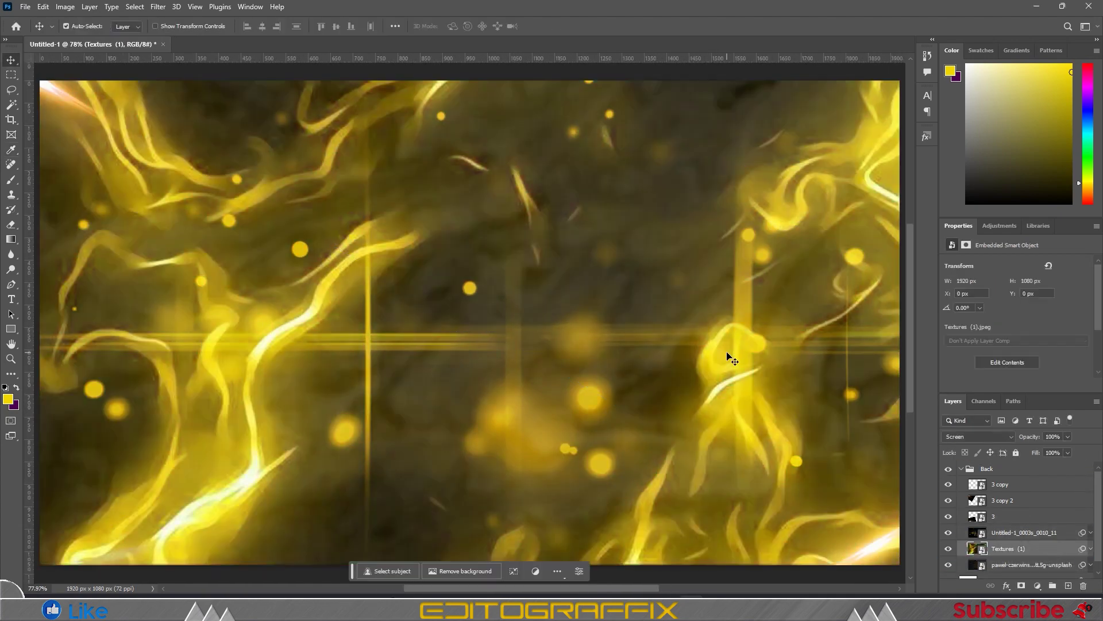
drag(1029, 440, 989, 441)
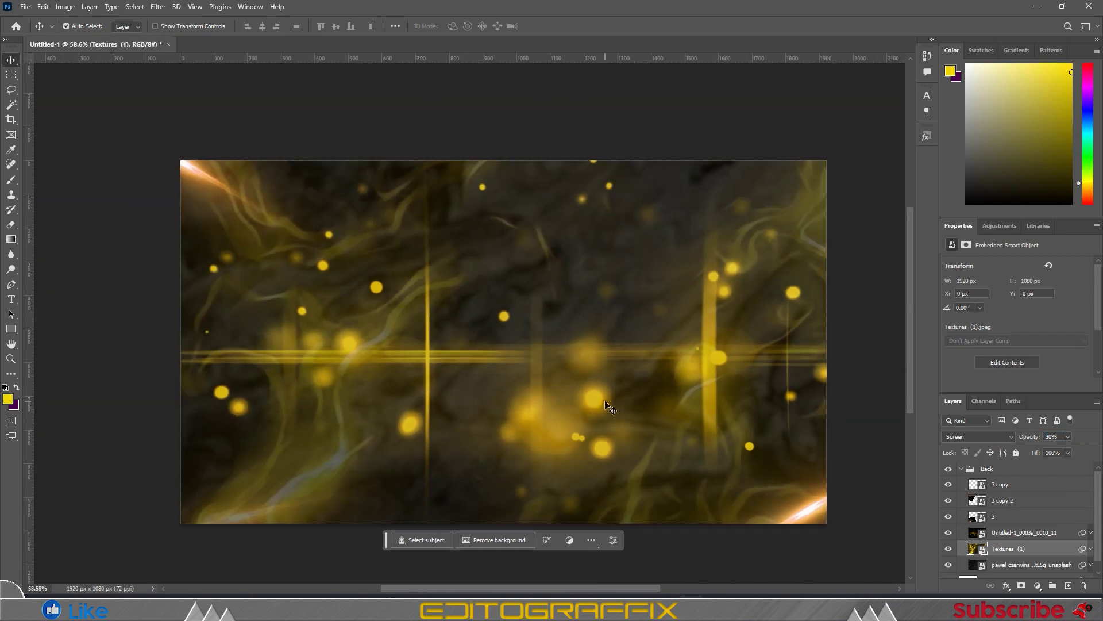
click(624, 553)
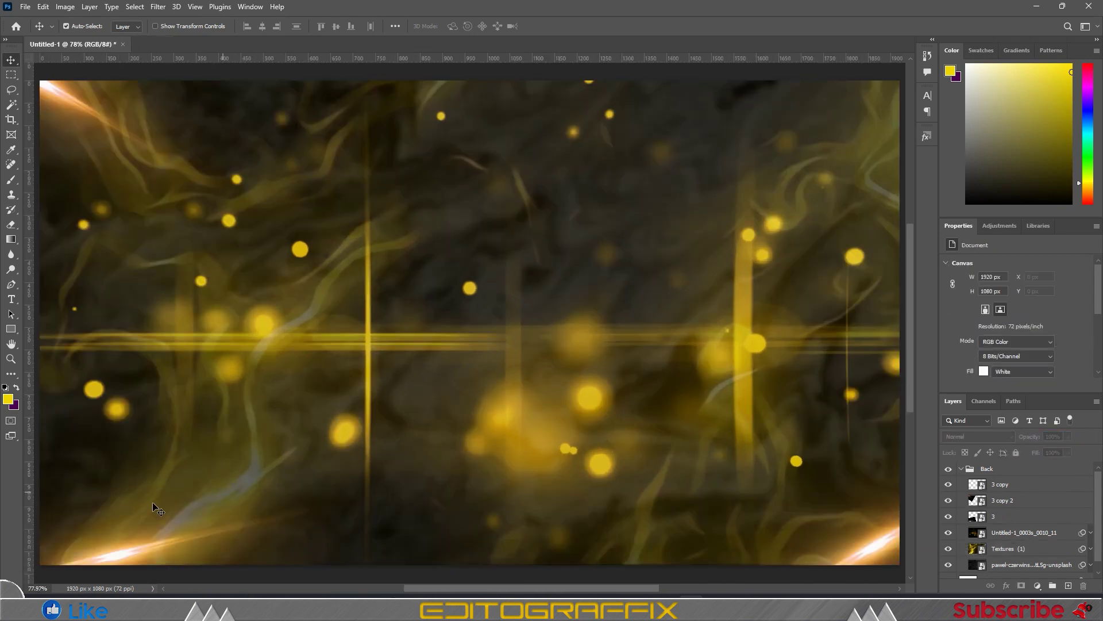
- Shift streak layer 3 up and to the right
click(118, 563)
key(ctrl+t)
drag(411, 303, 530, 193)
key(Return)
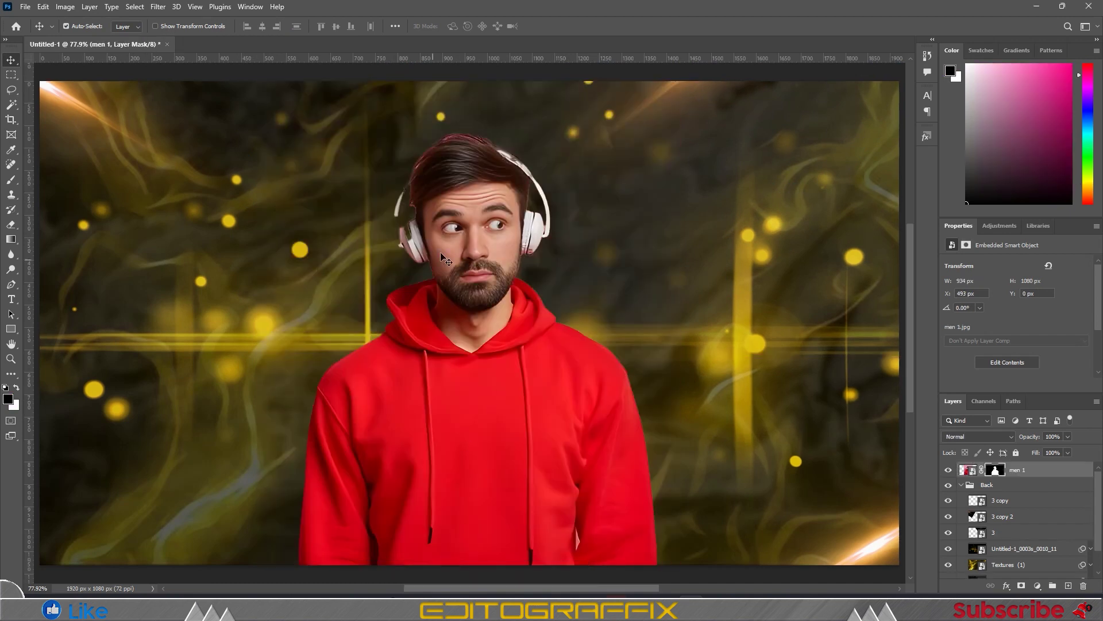
- Load the man's cutout selection and add the left earcup area with the Lasso
scroll(473, 329, up, 5)
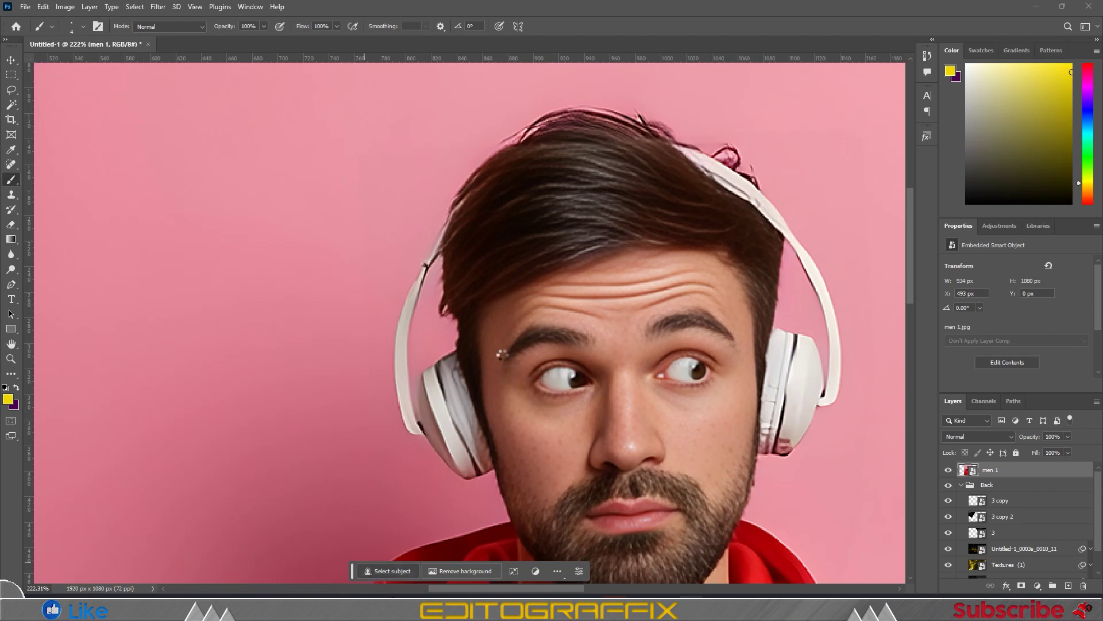
click(389, 571)
key(l)
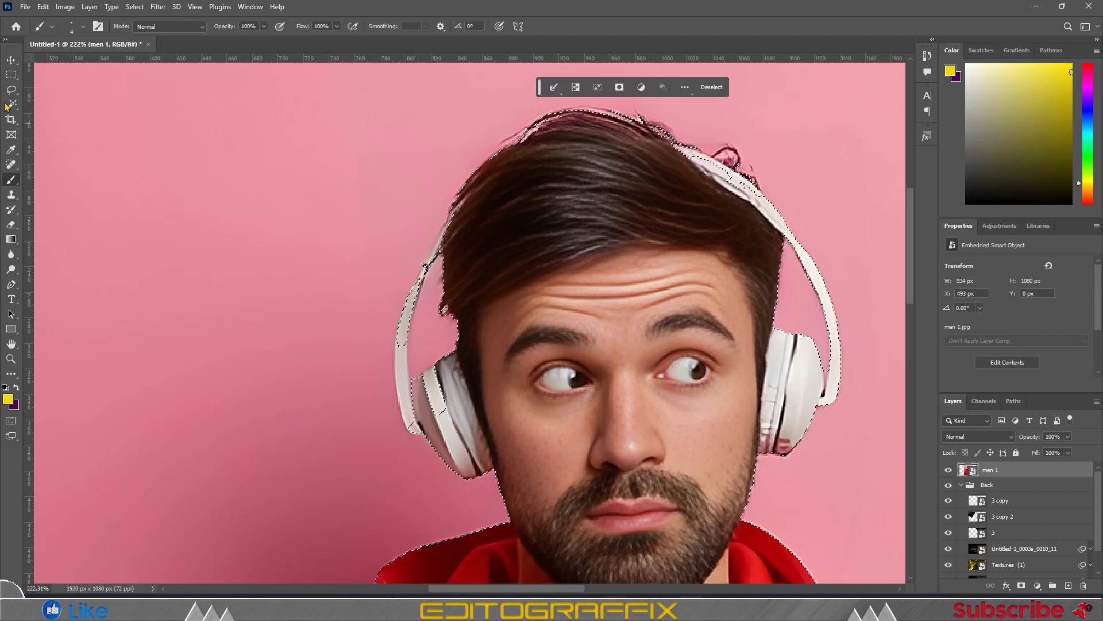
mouse_move(443, 360)
mouse_down()
mouse_move(426, 438)
mouse_move(417, 410)
mouse_up()
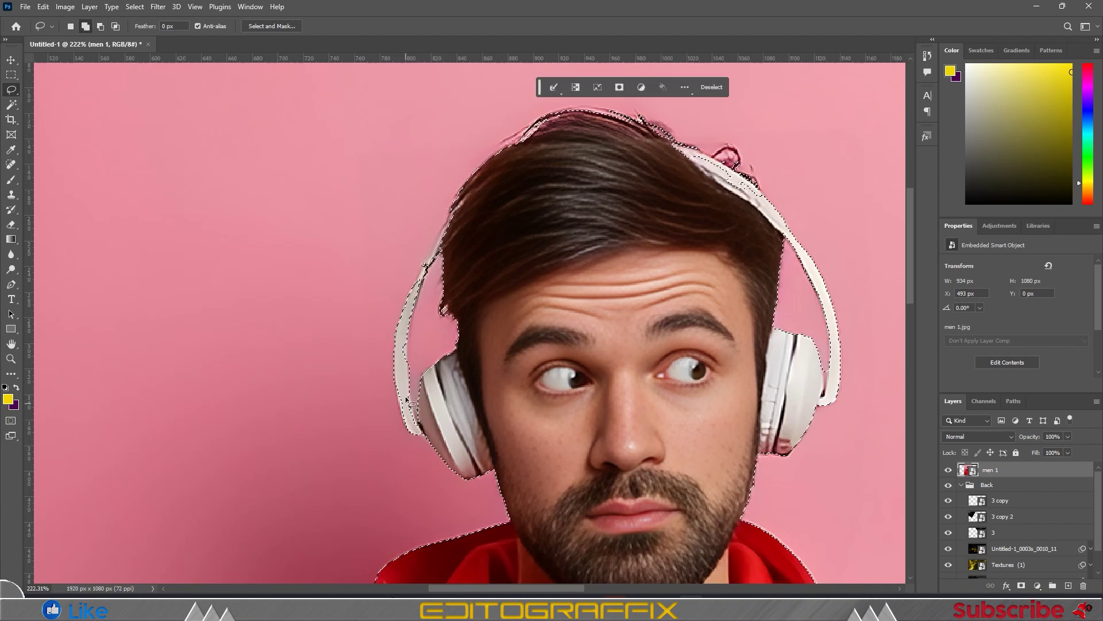
key(alt)
- Subtract leftover pink areas along the hair and headband from the selection
mouse_move(445, 219)
mouse_down()
mouse_move(428, 256)
mouse_move(441, 307)
mouse_move(467, 308)
mouse_up()
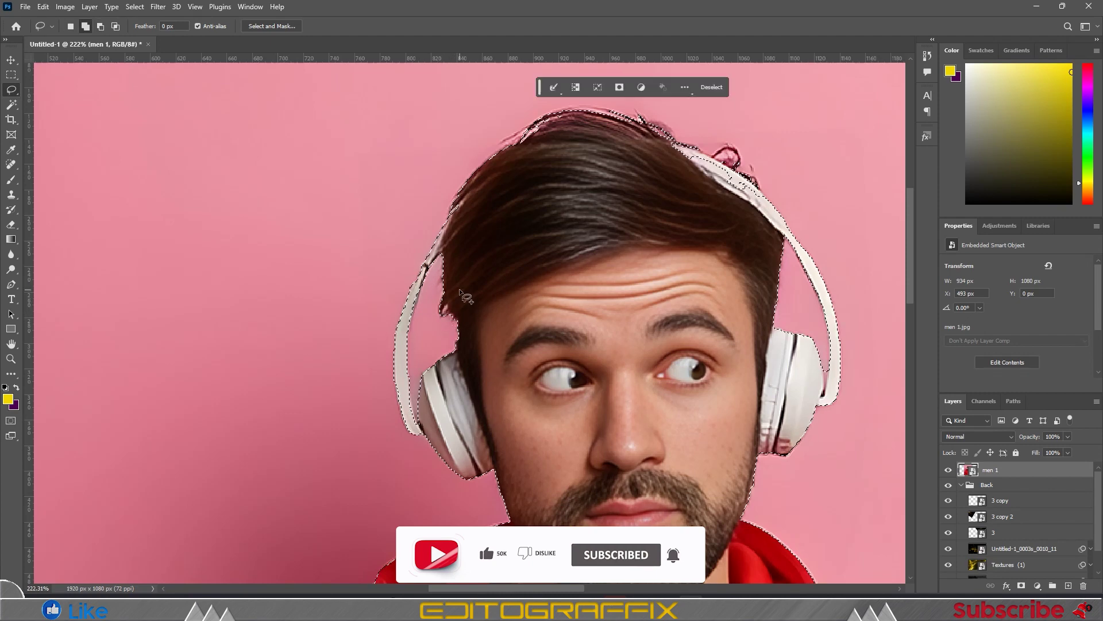
scroll(463, 294, up, 2)
drag(695, 221, 781, 285)
mouse_move(679, 213)
mouse_down()
mouse_move(749, 247)
mouse_move(671, 181)
mouse_up()
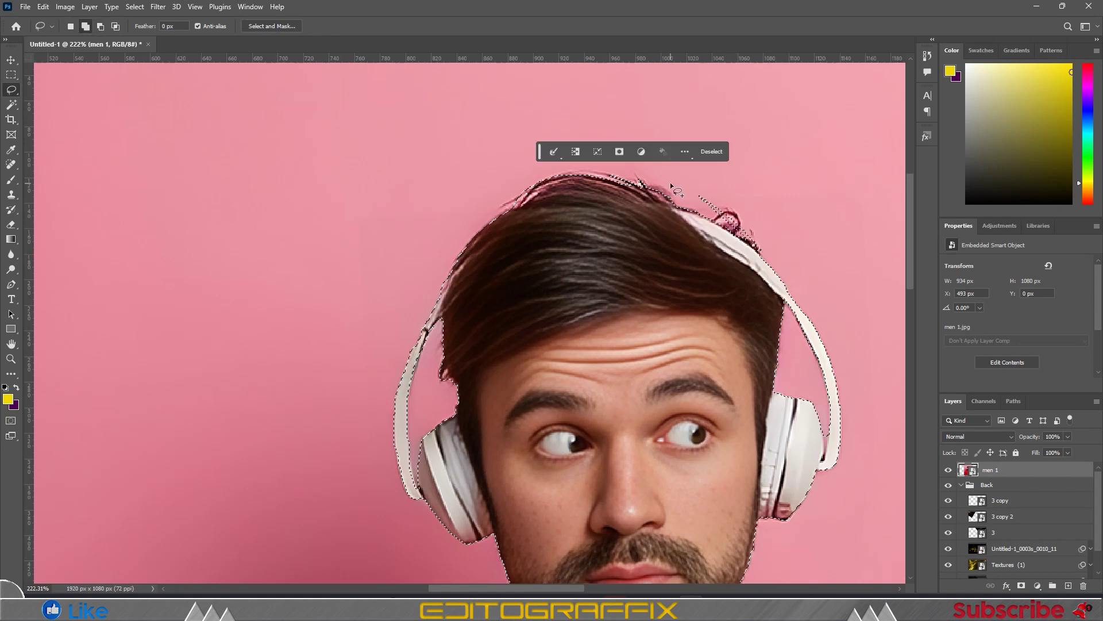
scroll(820, 348, down, 1)
drag(825, 322, 811, 445)
drag(462, 338, 521, 325)
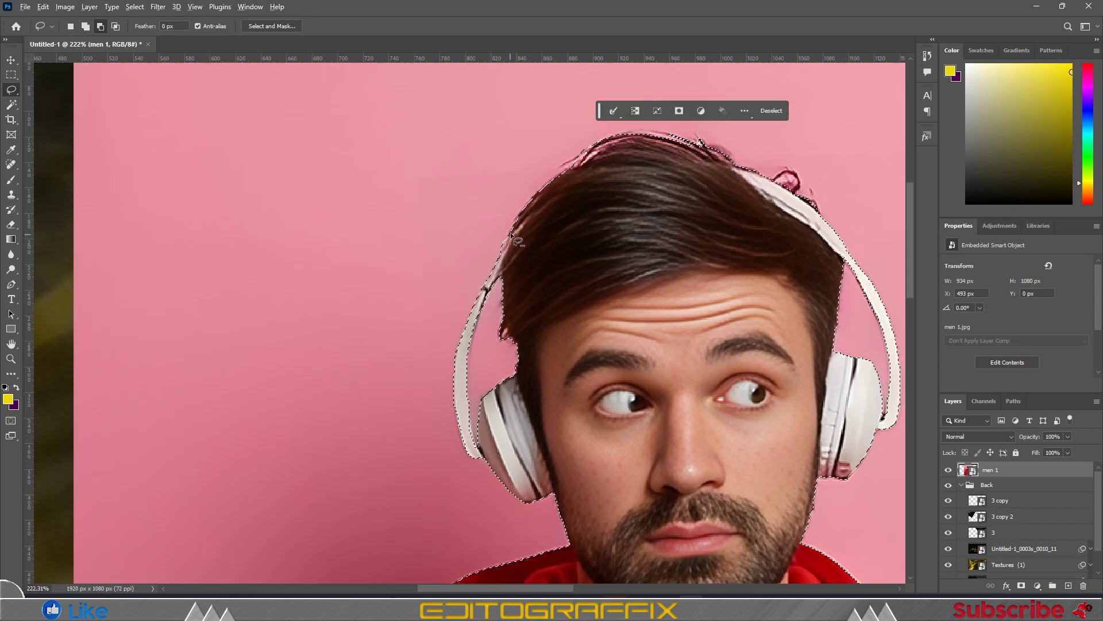
drag(658, 313, 629, 319)
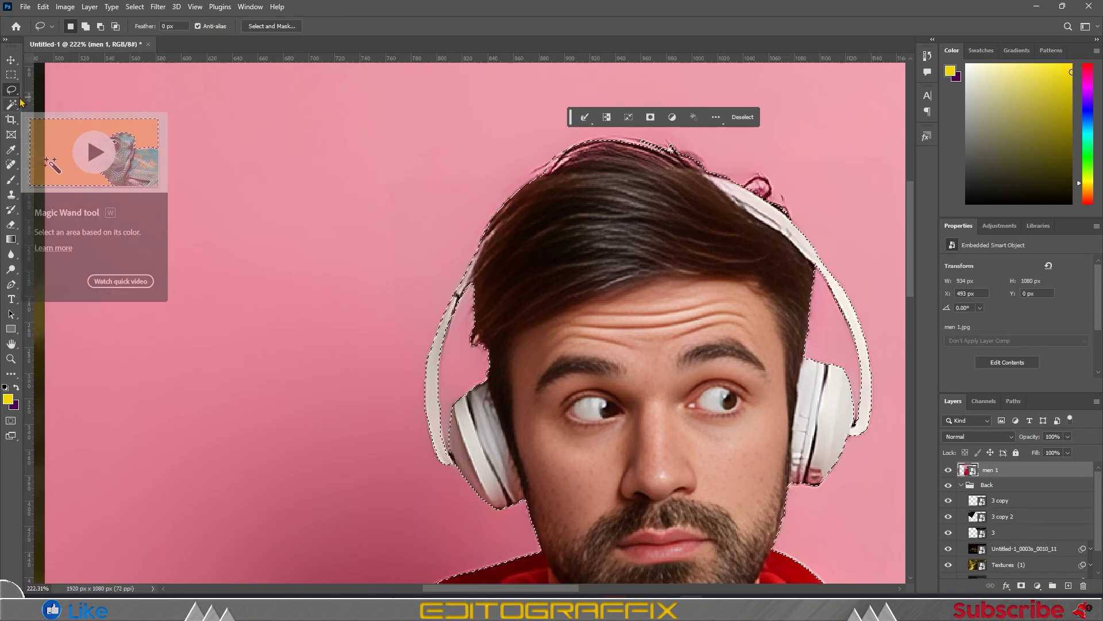
- Clone Stamp dark hair over the pink strands at the top and left hairline
click(11, 195)
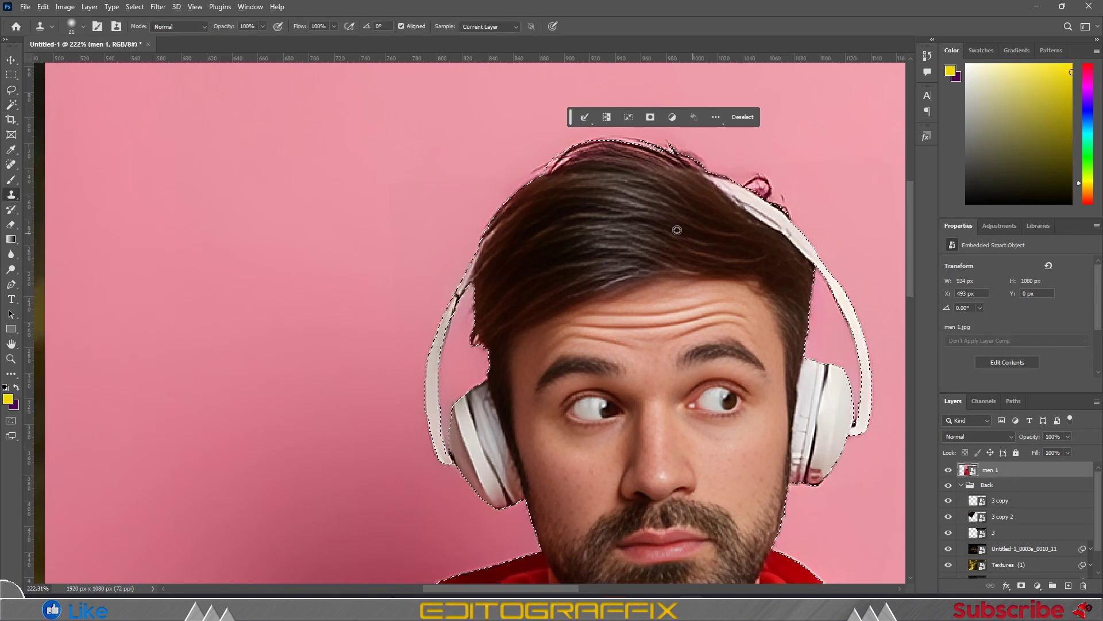
scroll(638, 205, up, 3)
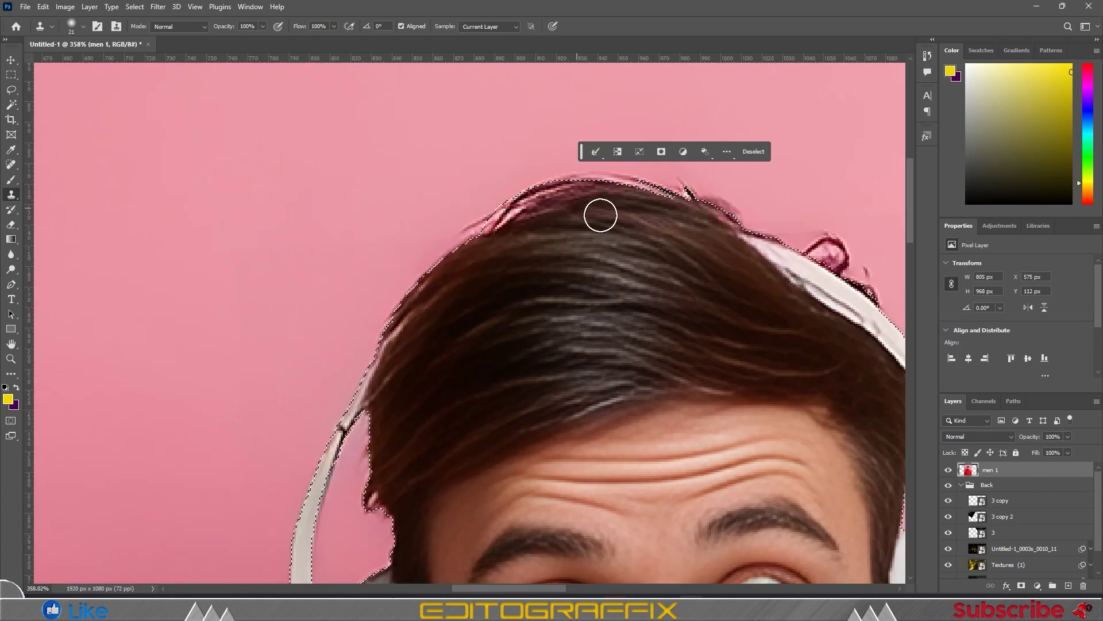
alt+click(578, 236)
drag(494, 221, 519, 208)
mouse_move(471, 280)
mouse_down()
mouse_move(401, 325)
mouse_move(370, 394)
mouse_move(428, 336)
mouse_up()
drag(677, 316, 569, 317)
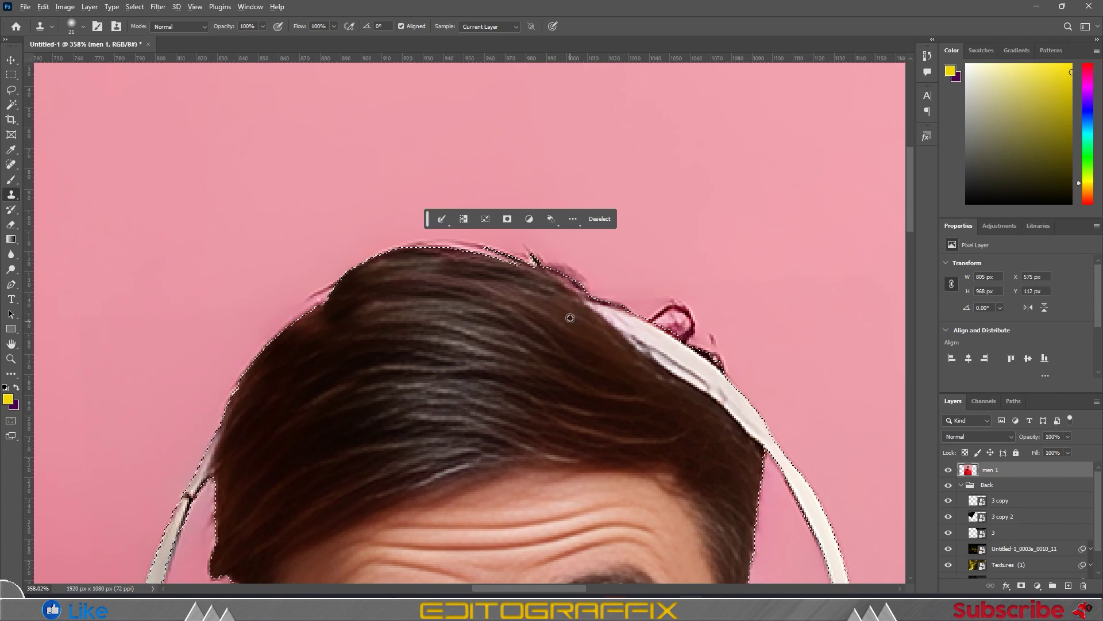
key(ctrl+0)
scroll(556, 494, up, 5)
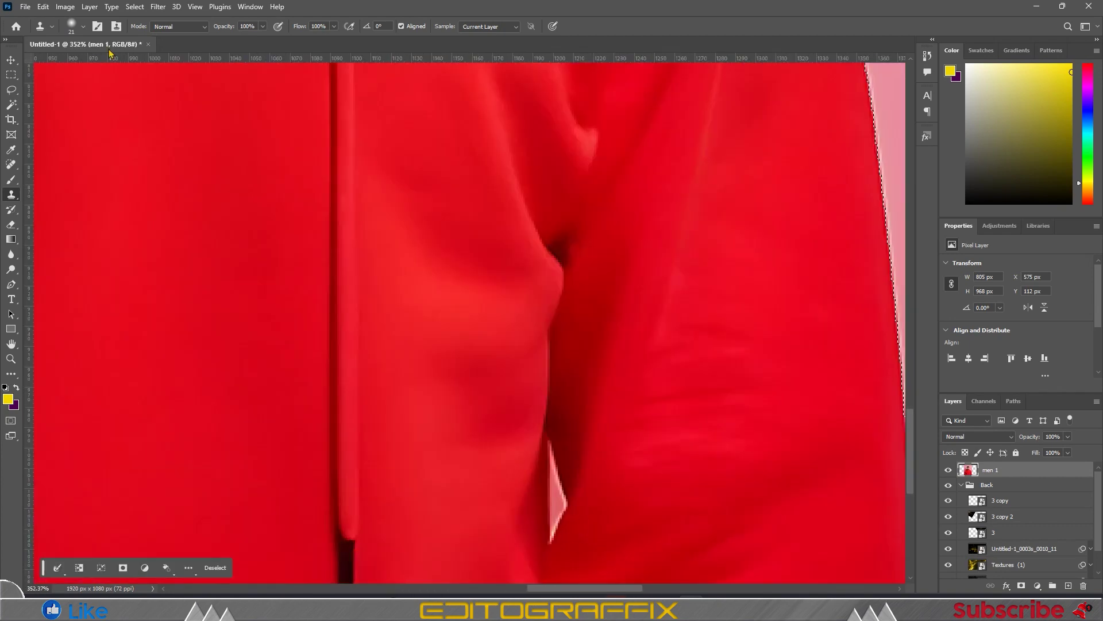
- Subtract the pink sliver in the hoodie and add a layer mask to cut out the man
click(11, 89)
mouse_move(553, 441)
mouse_down()
mouse_move(561, 517)
mouse_move(549, 544)
mouse_up()
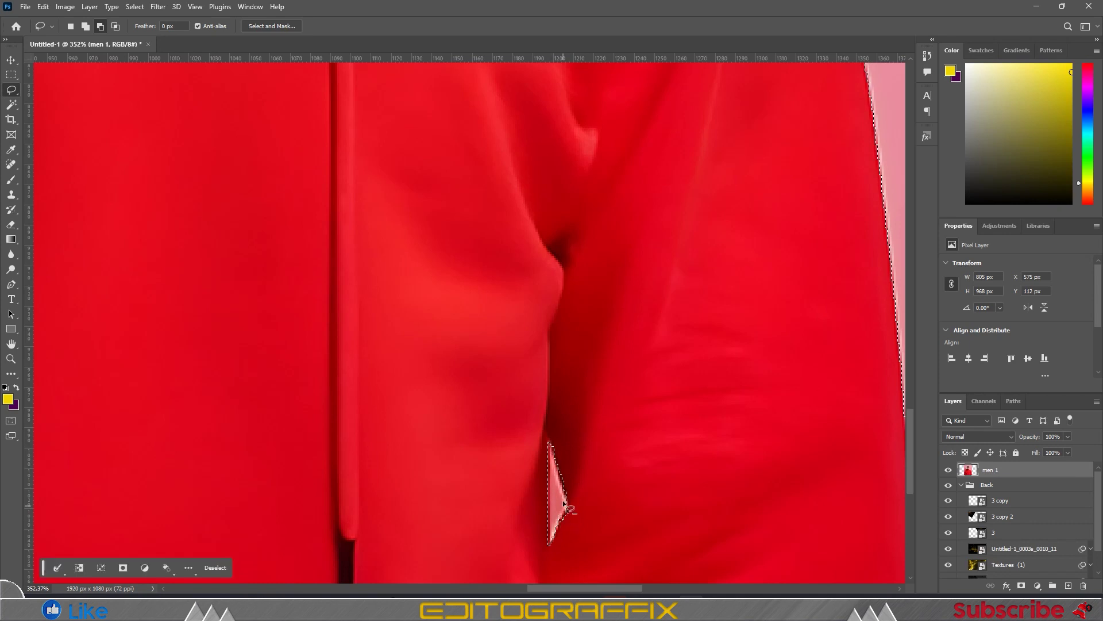
key(ctrl+0)
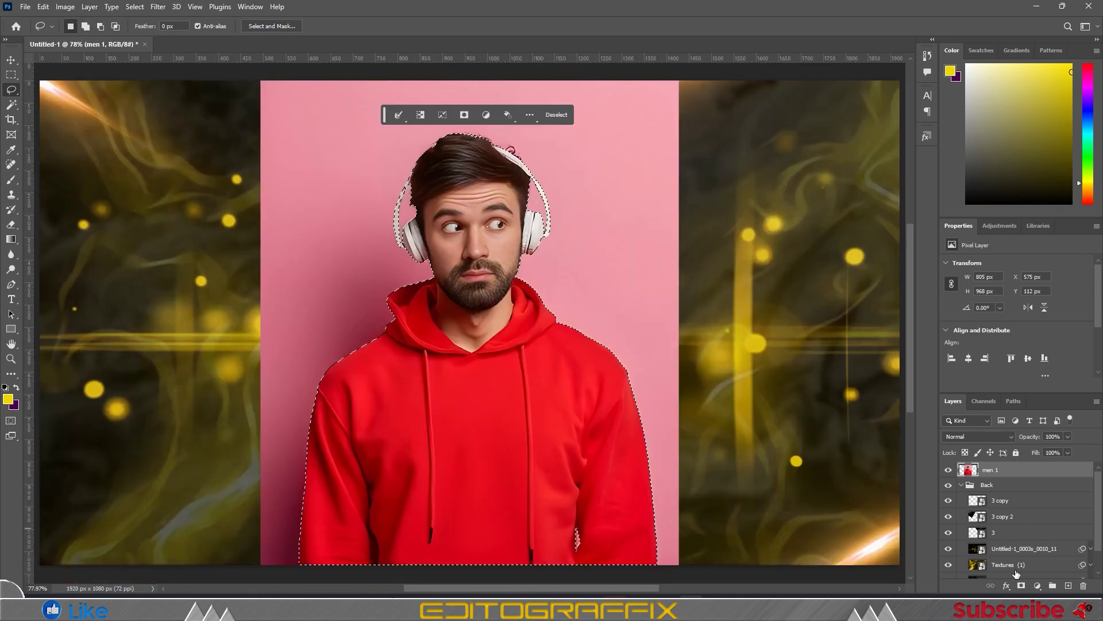
click(1021, 585)
scroll(467, 120, up, 5)
- Convert the men 1 layer to a Smart Object, duplicate it and rasterize the copy
right_click(1018, 470)
click(1017, 178)
key(ctrl+j)
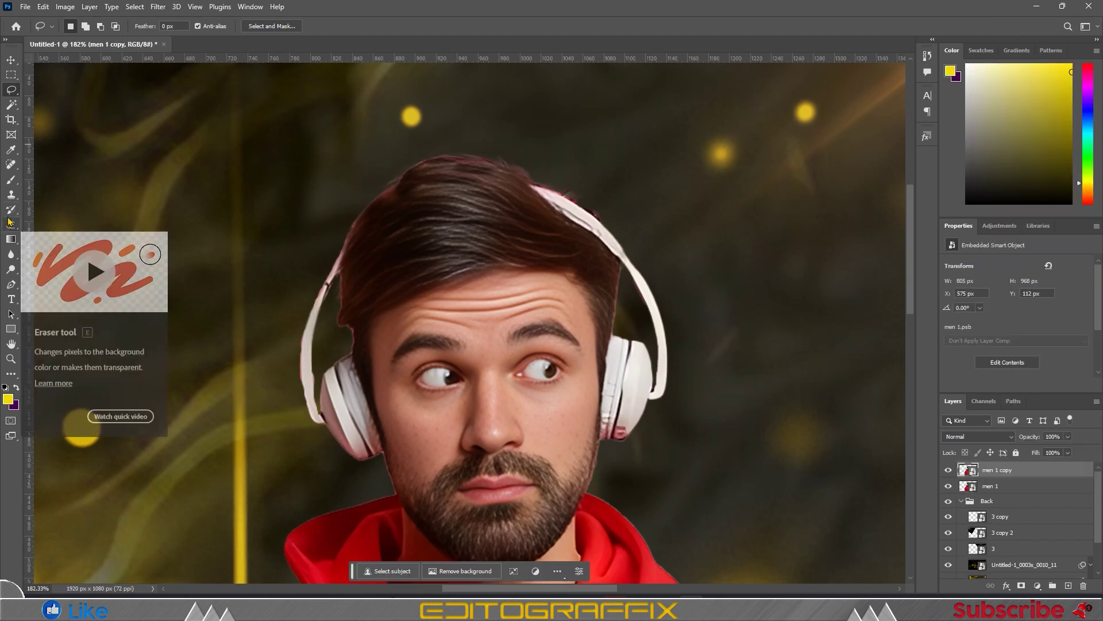
click(11, 194)
alt+click(445, 164)
key(Return)
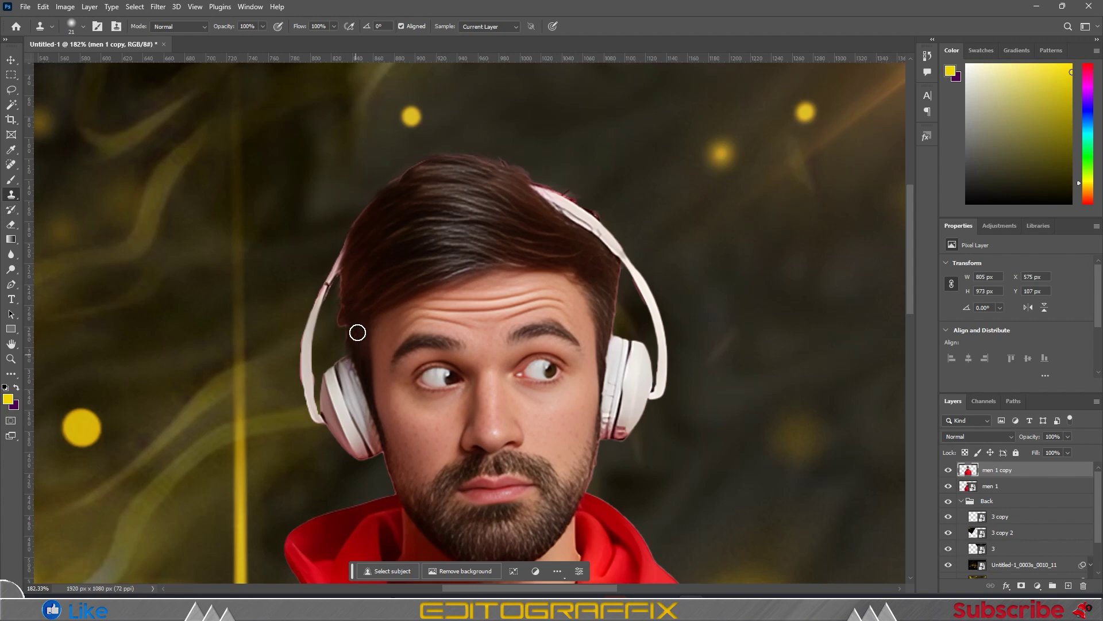
scroll(592, 218, up, 3)
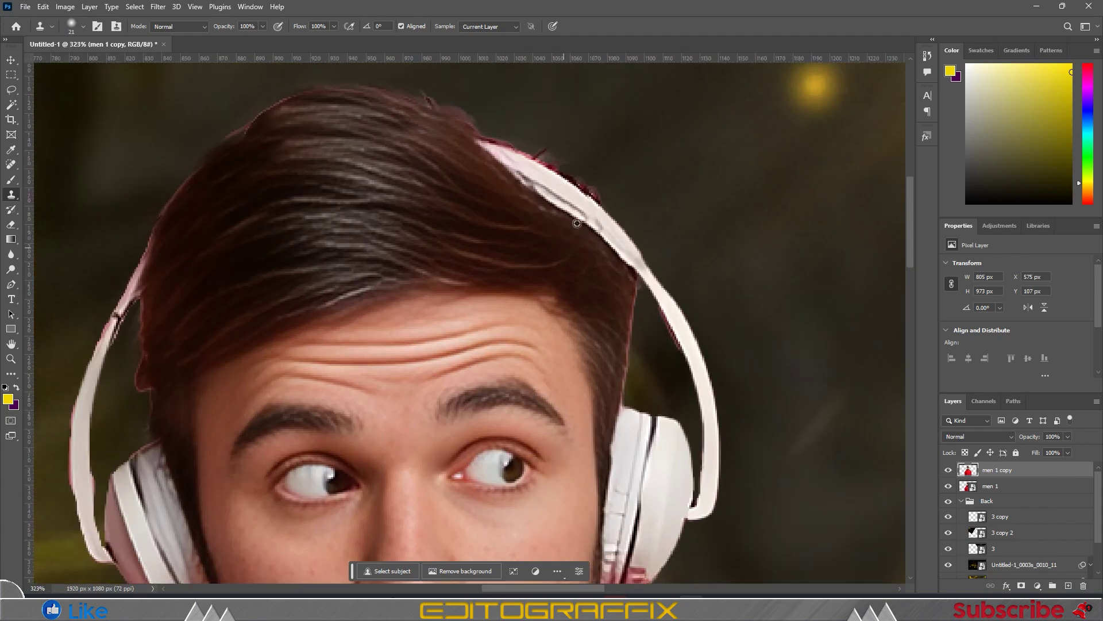
scroll(594, 294, down, 3)
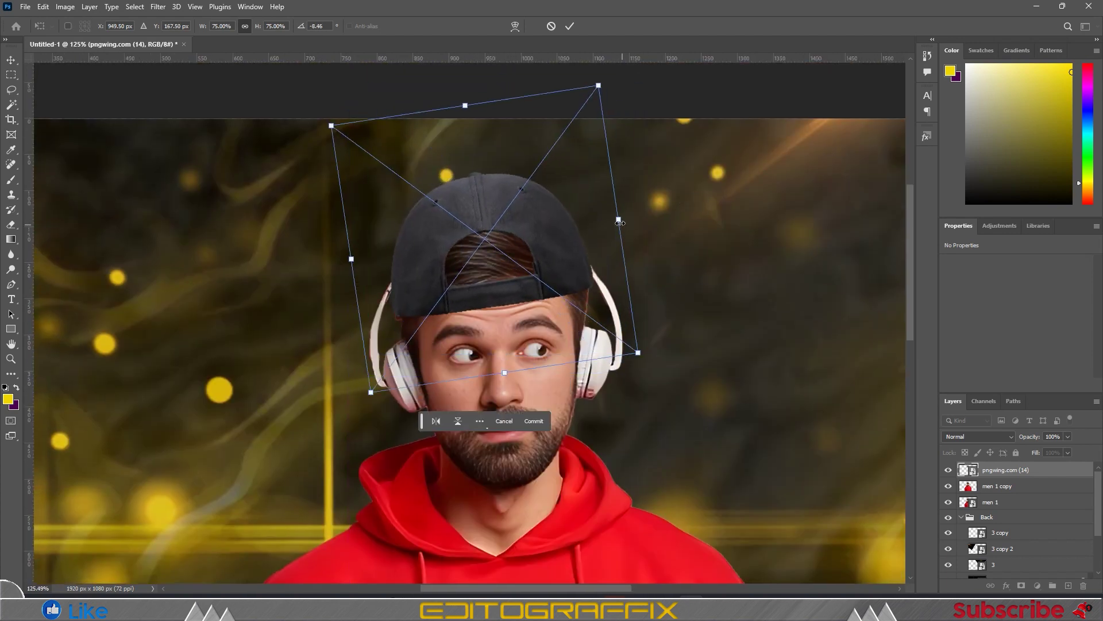
- Warp the black cap in two passes to fit the curve of the man's head
right_click(569, 265)
click(601, 343)
drag(598, 305, 586, 308)
drag(506, 313, 442, 324)
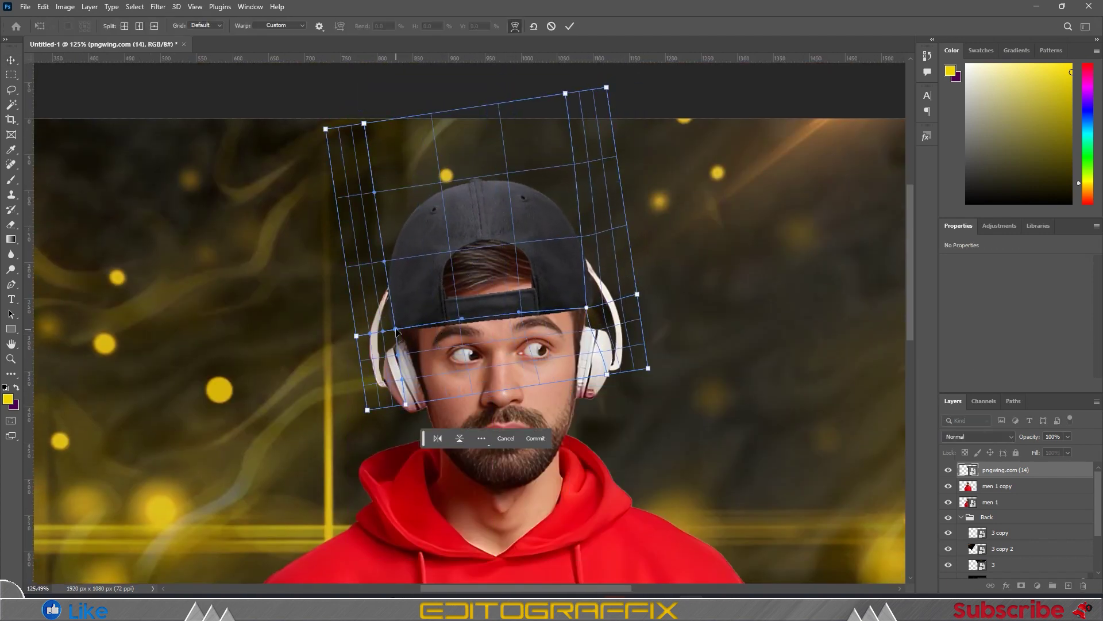
alt+click(475, 194)
drag(573, 168, 570, 179)
drag(375, 197, 381, 213)
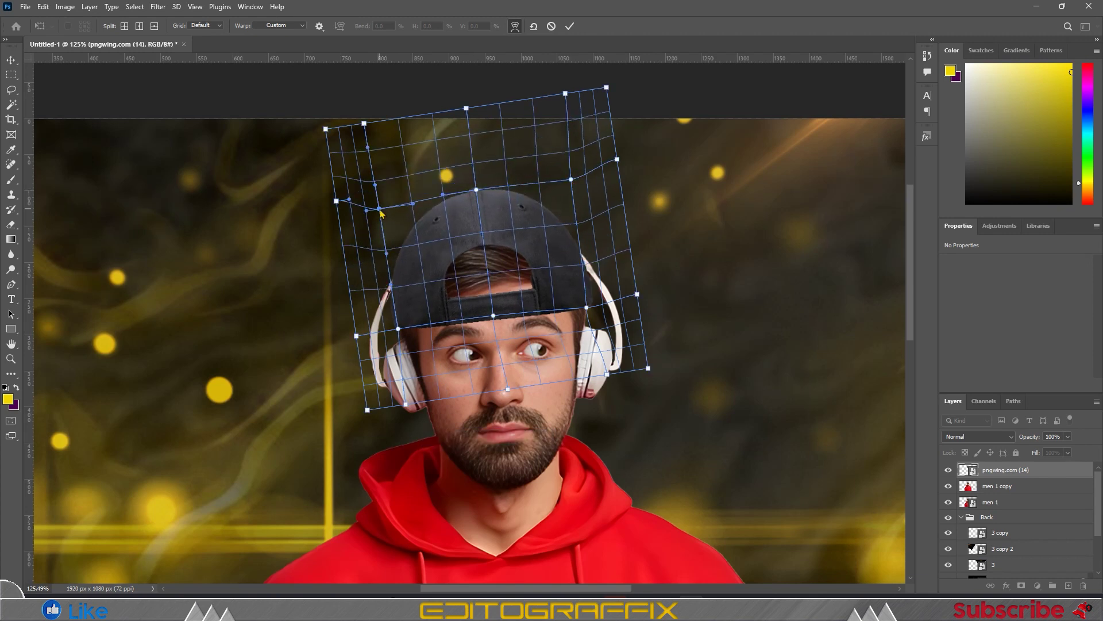
key(Return)
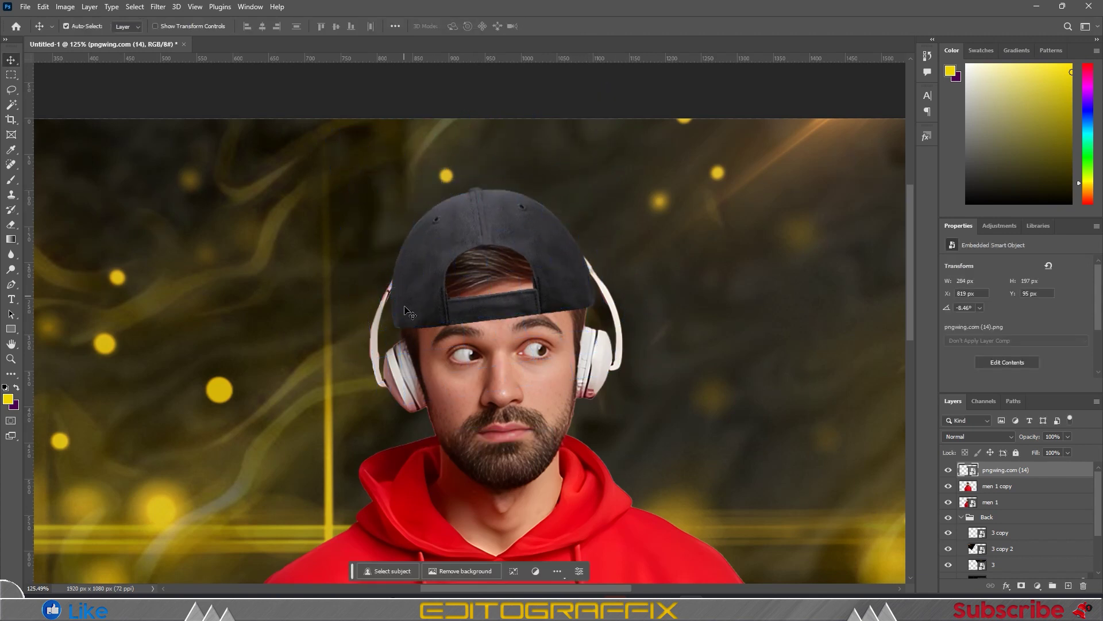
key(ctrl+t)
right_click(404, 326)
click(454, 368)
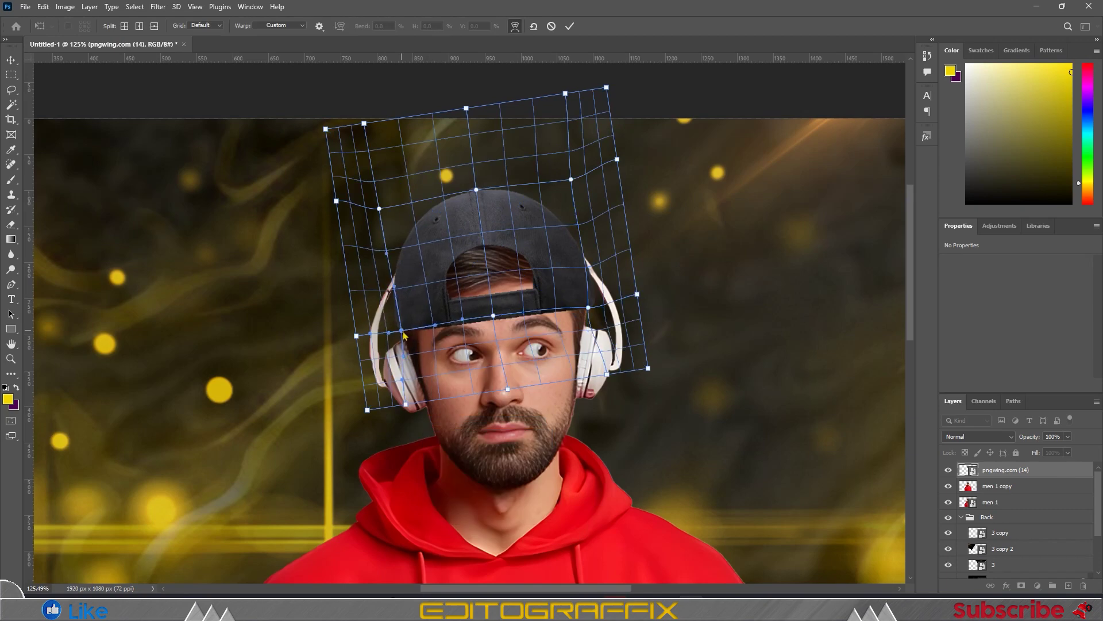
key(Return)
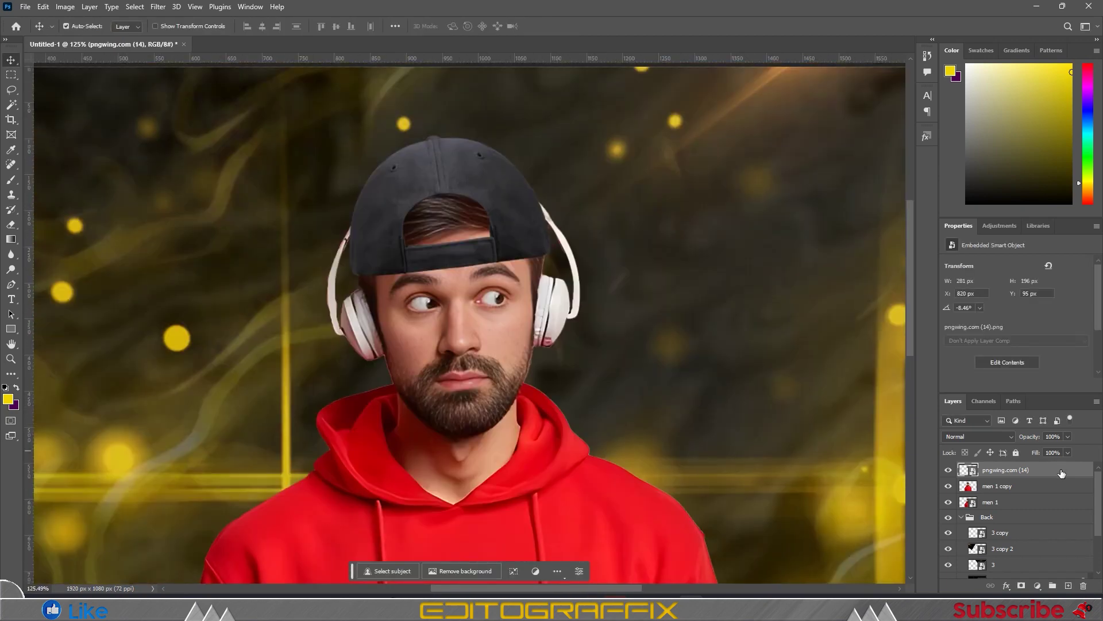
- Give the cap a black drop shadow with smaller size and higher opacity, and enlarge it slightly
double_click(1062, 472)
click(886, 285)
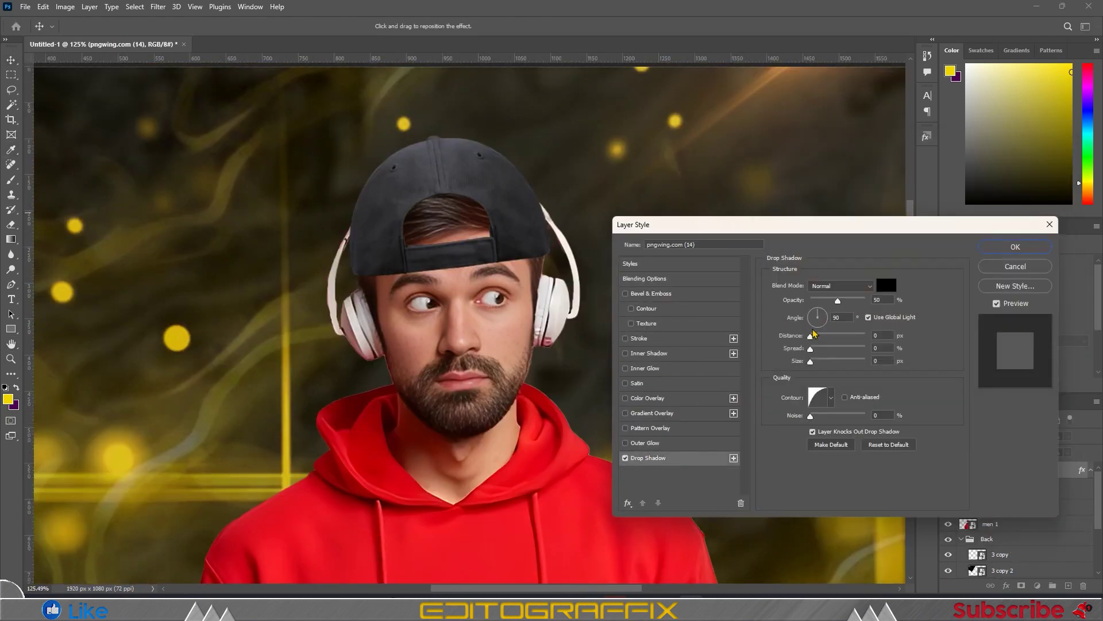
drag(813, 362, 811, 362)
drag(838, 300, 865, 300)
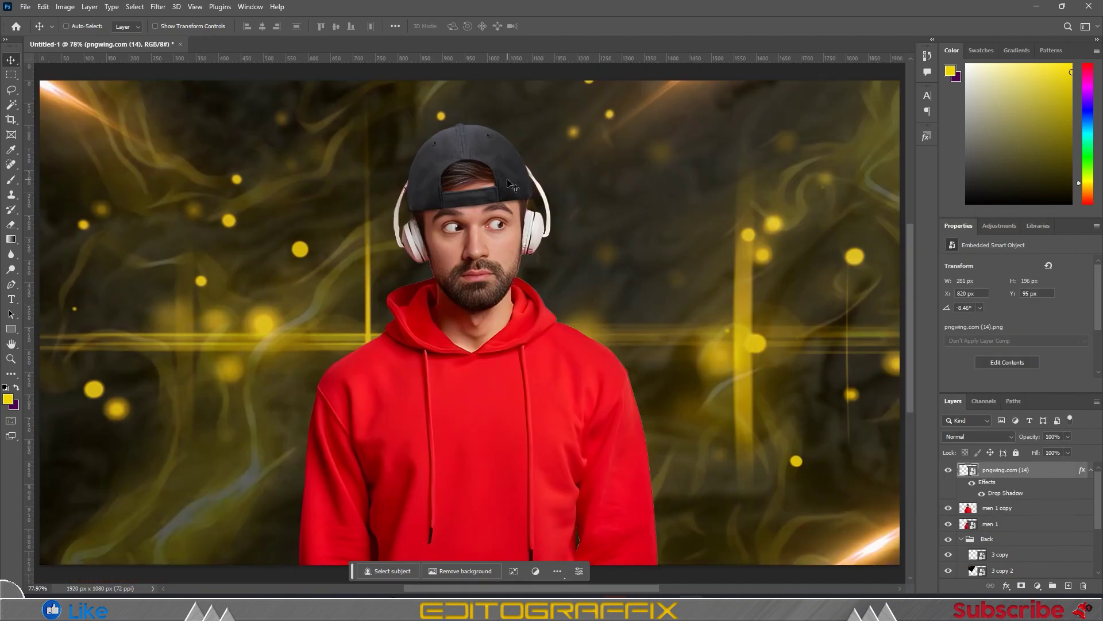
key(ctrl+t)
drag(454, 77, 458, 83)
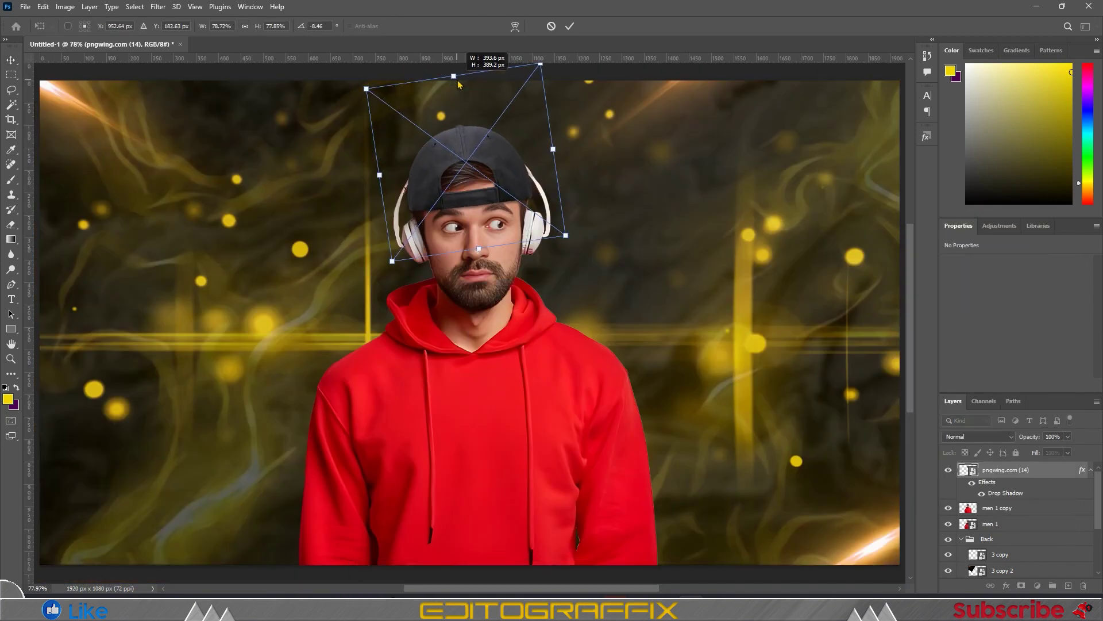
key(Return)
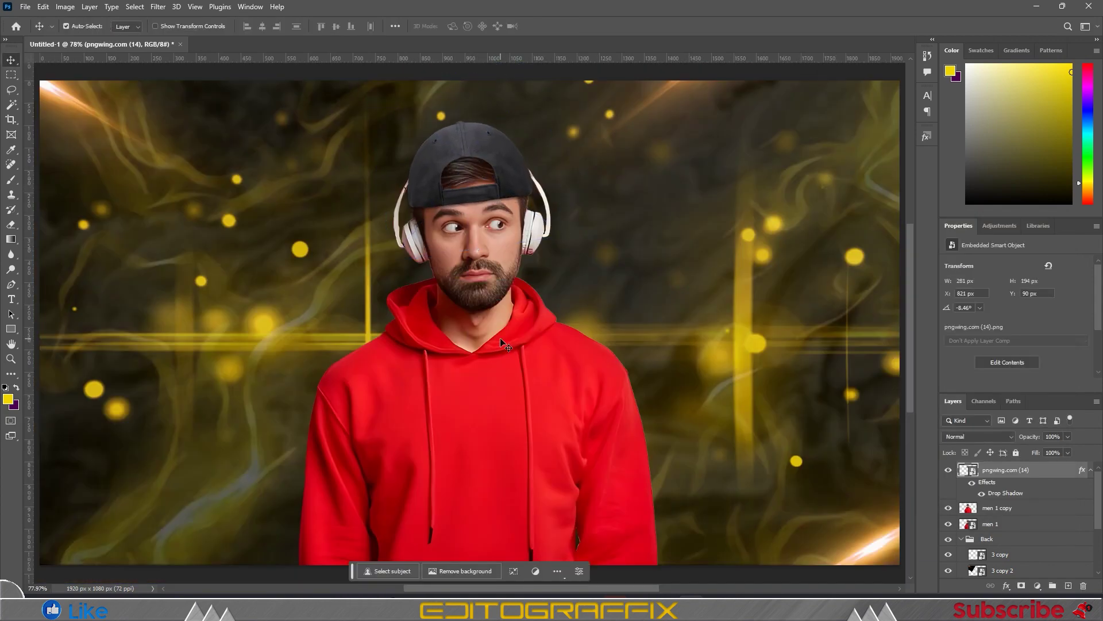
- Delete the duplicate man layer and reapply the cap transform
click(529, 423)
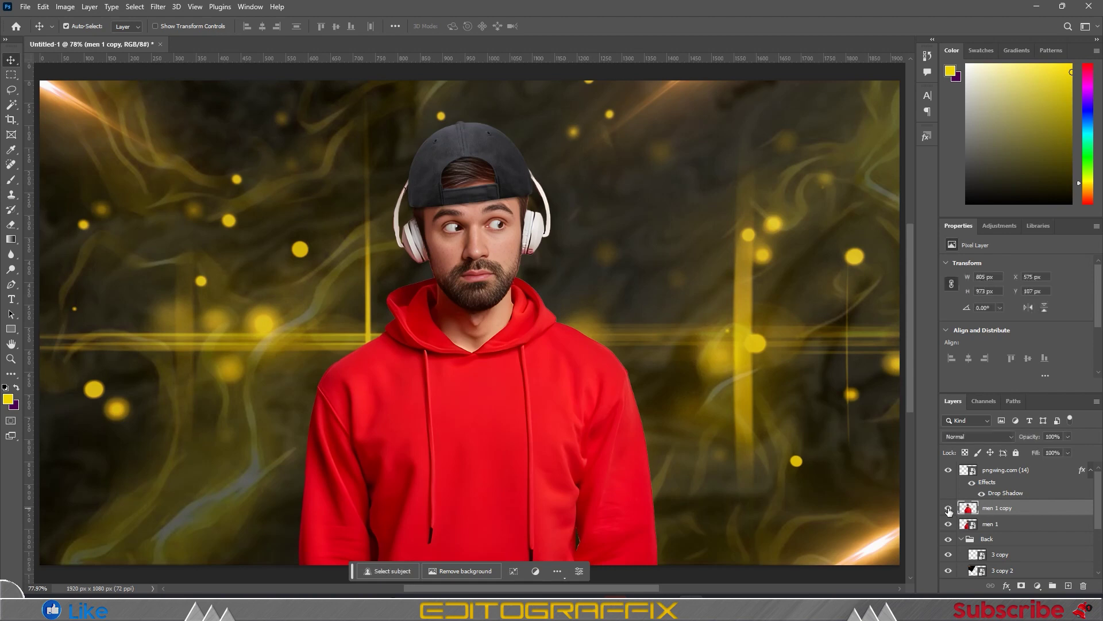
key(Delete)
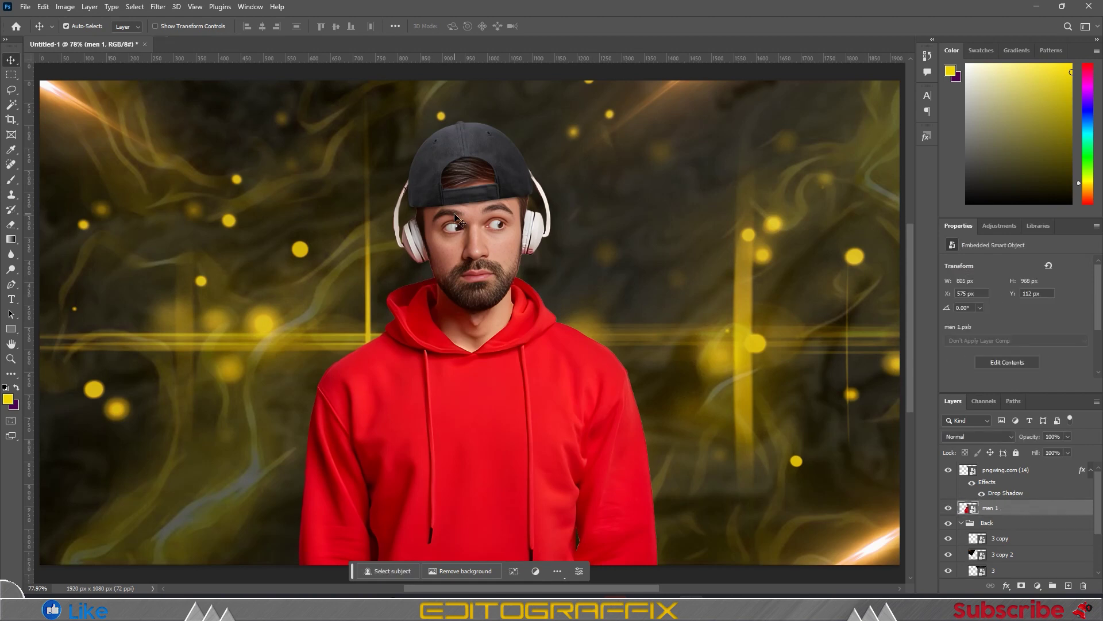
click(1006, 470)
key(ctrl+t)
key(Return)
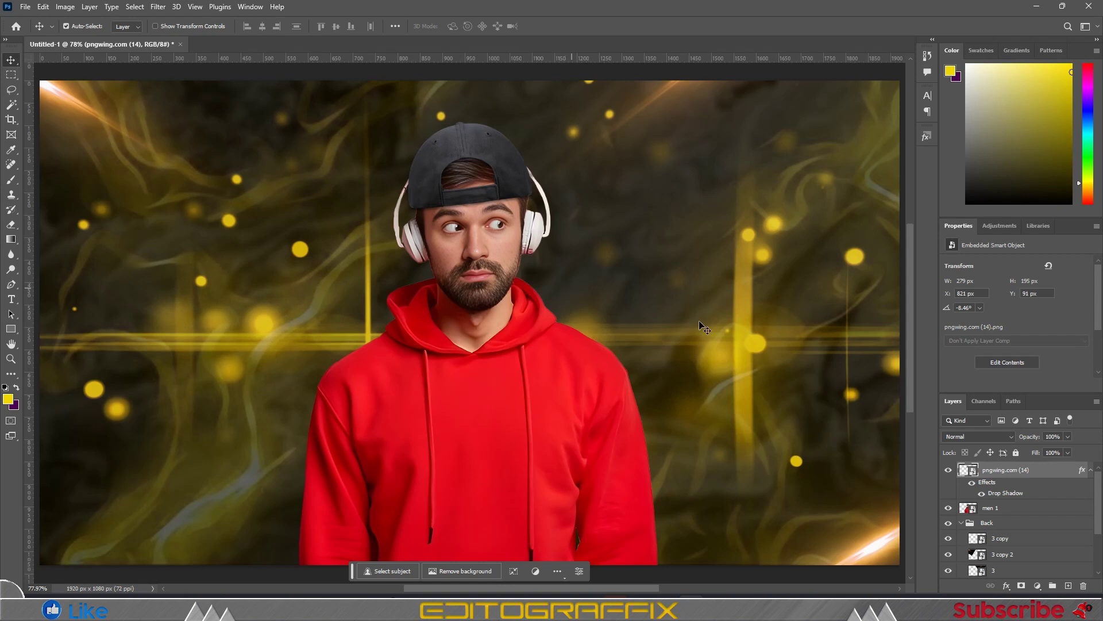
click(1003, 507)
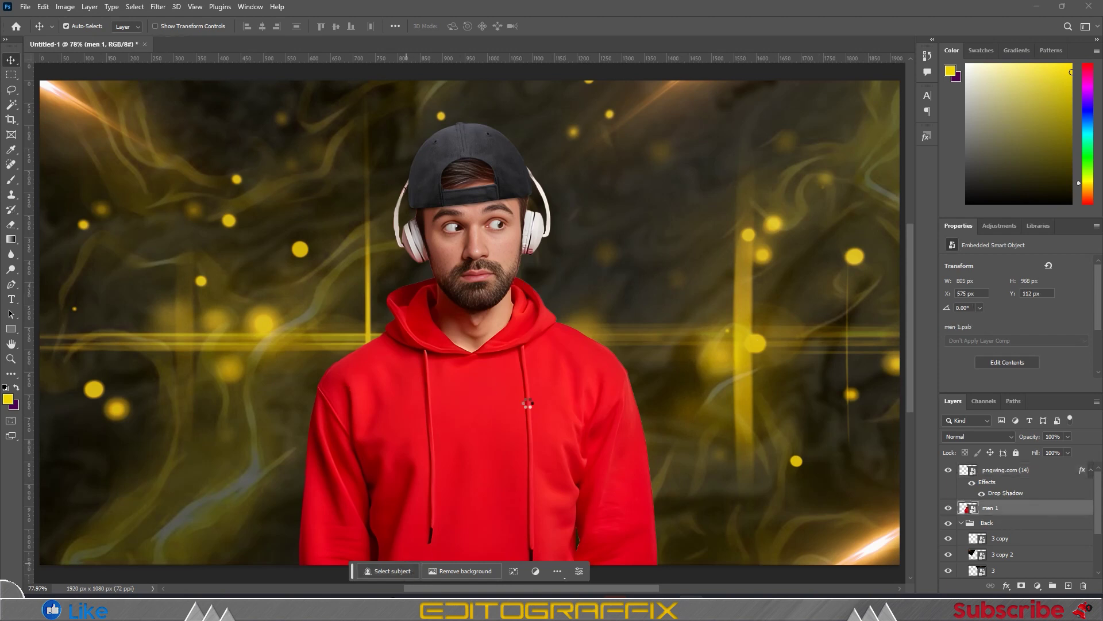
- Lasso-select the hoodie, subtracting the neck and jawline from the selection
scroll(527, 402, up, 3)
key(l)
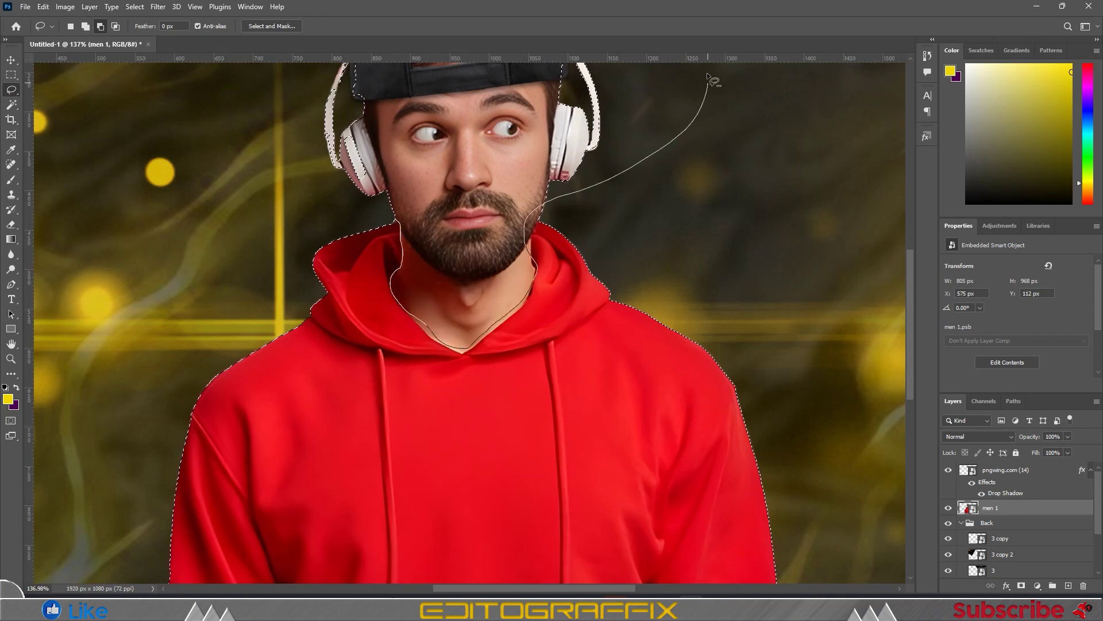
scroll(269, 240, down, 4)
scroll(326, 333, up, 6)
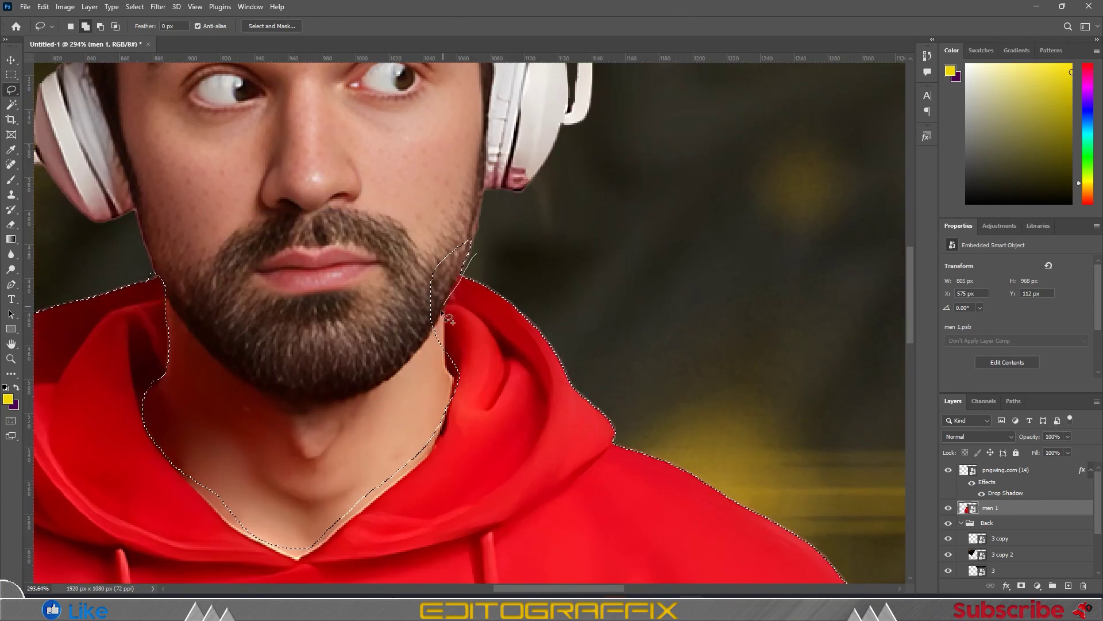
mouse_move(446, 302)
mouse_down()
mouse_move(404, 253)
mouse_move(459, 380)
mouse_move(629, 259)
mouse_up()
key(alt)
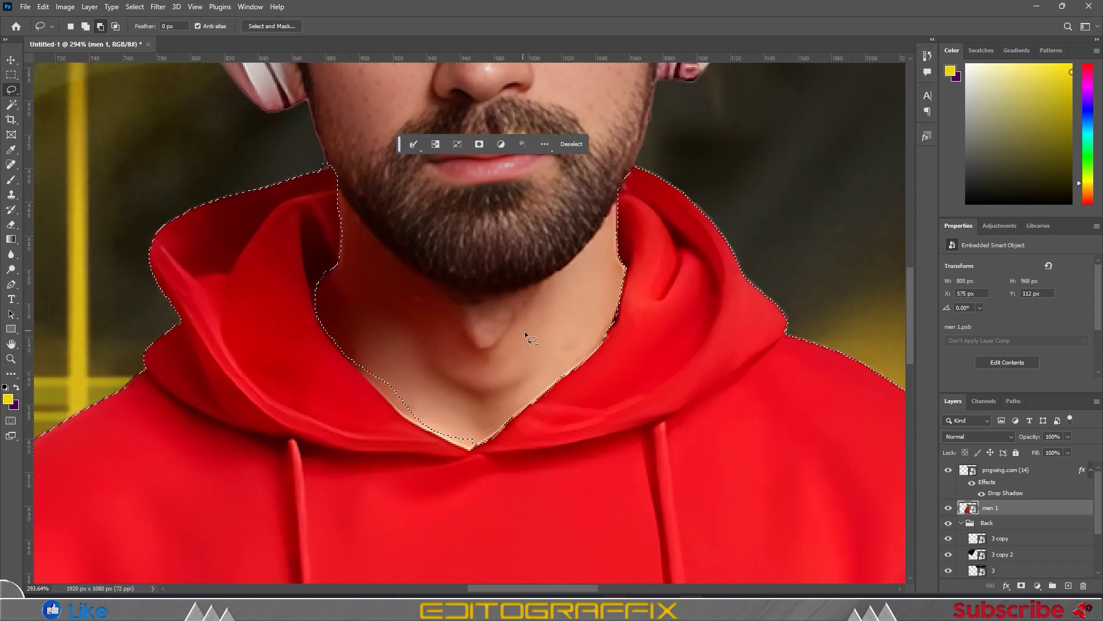
drag(522, 330, 651, 312)
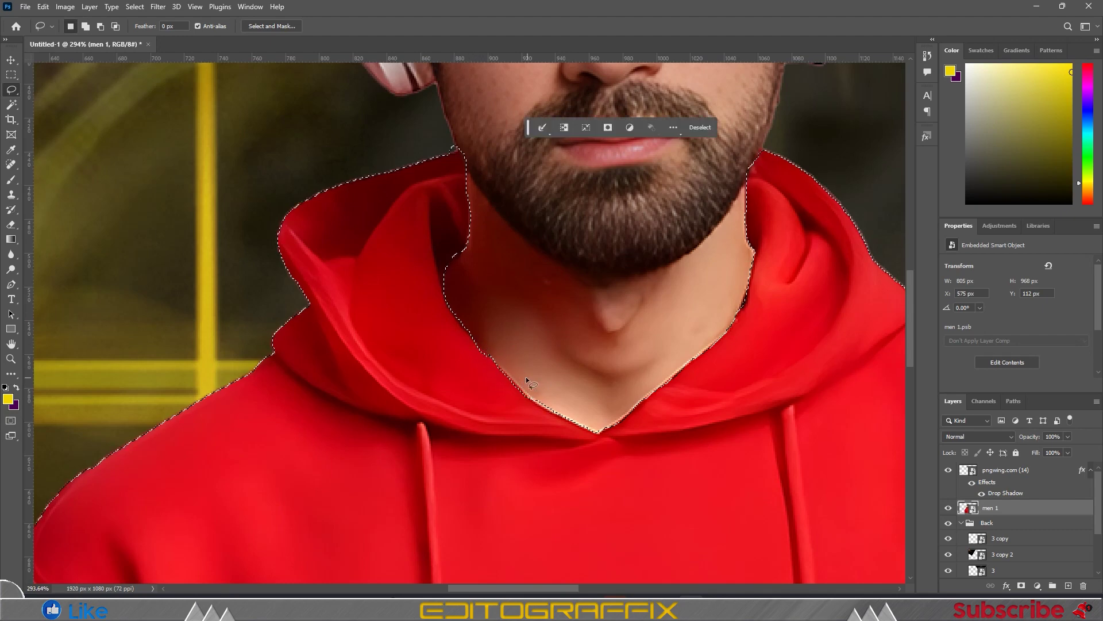
drag(462, 273, 541, 328)
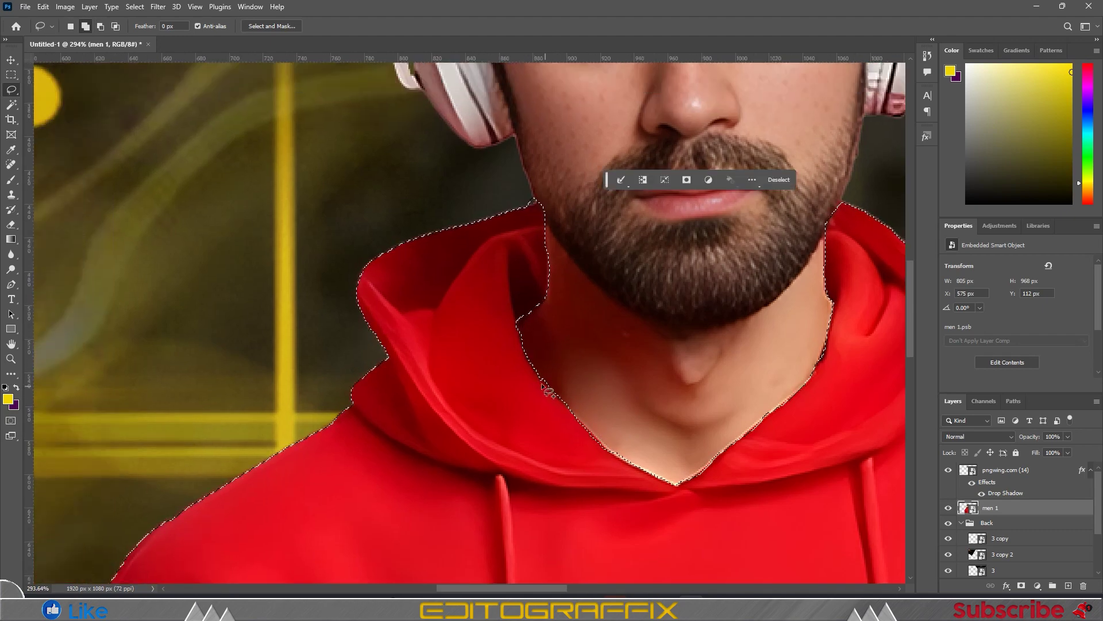
drag(546, 390, 589, 298)
- Copy the hoodie to its own layer and desaturate it to grey with Hue/Saturation
key(ctrl+0)
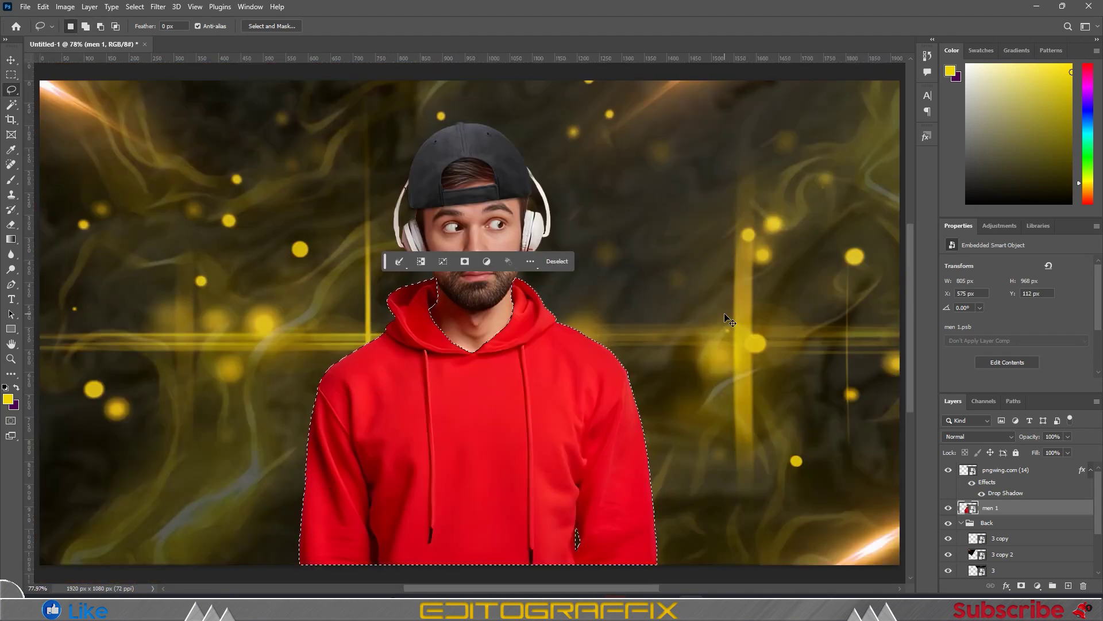
key(ctrl+j)
key(ctrl+u)
drag(785, 218, 684, 221)
- Apply the desaturated grey hoodie and line its layer up over the original
key(Return)
key(v)
key(ctrl+t)
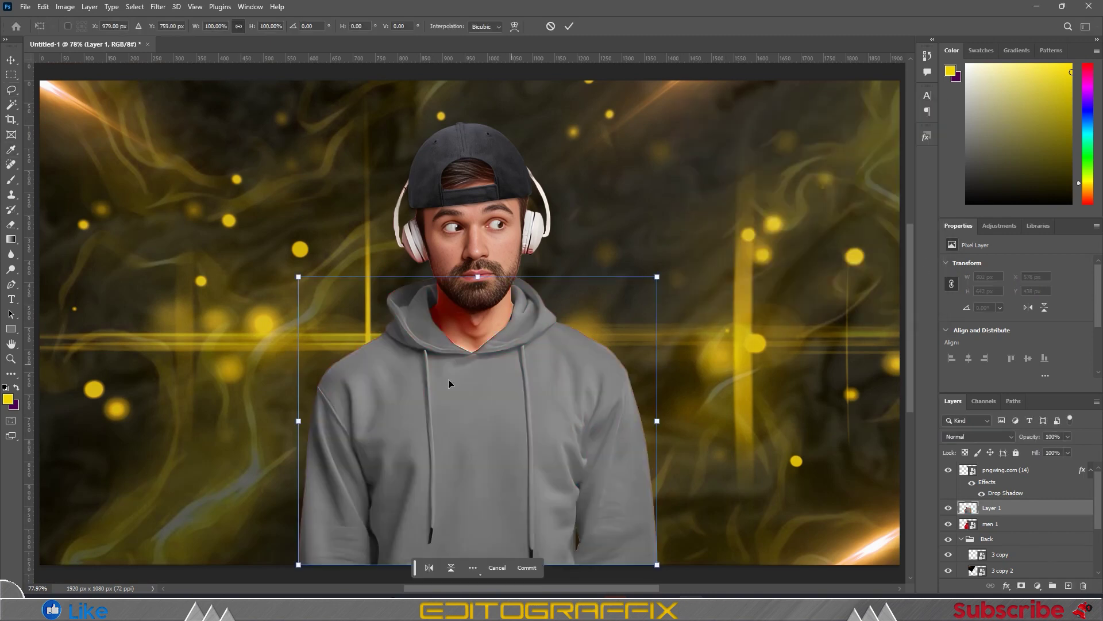
drag(299, 277, 297, 274)
key(Return)
key(Down)
key(Down)
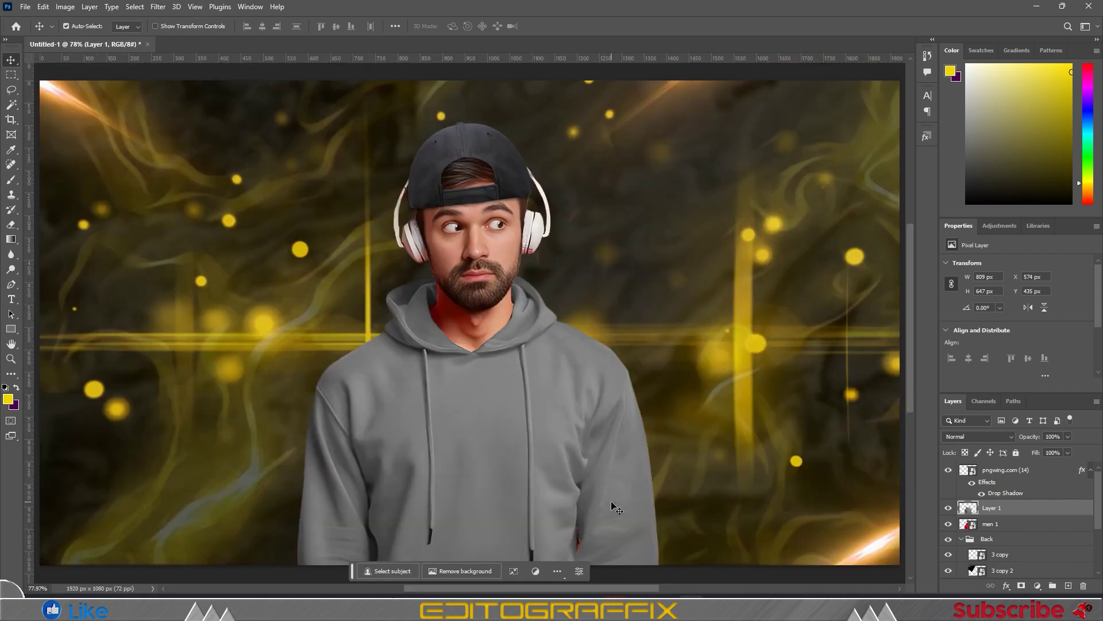
- Fit the image in view and delete the test duplicate of the hoodie layer
click(1015, 524)
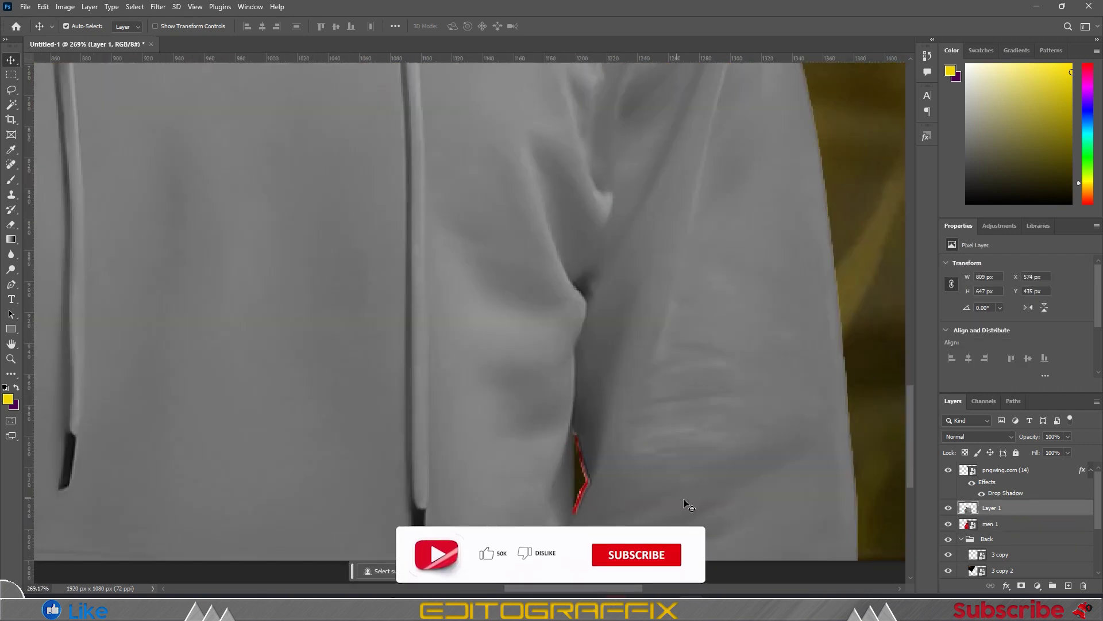
key(ctrl+0)
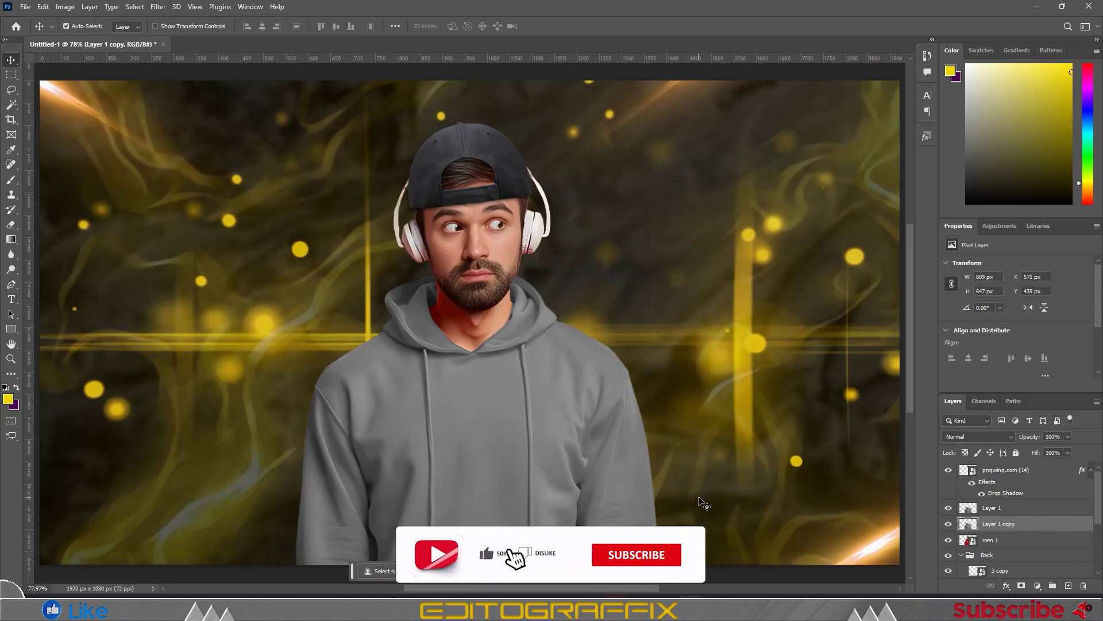
scroll(517, 301, up, 5)
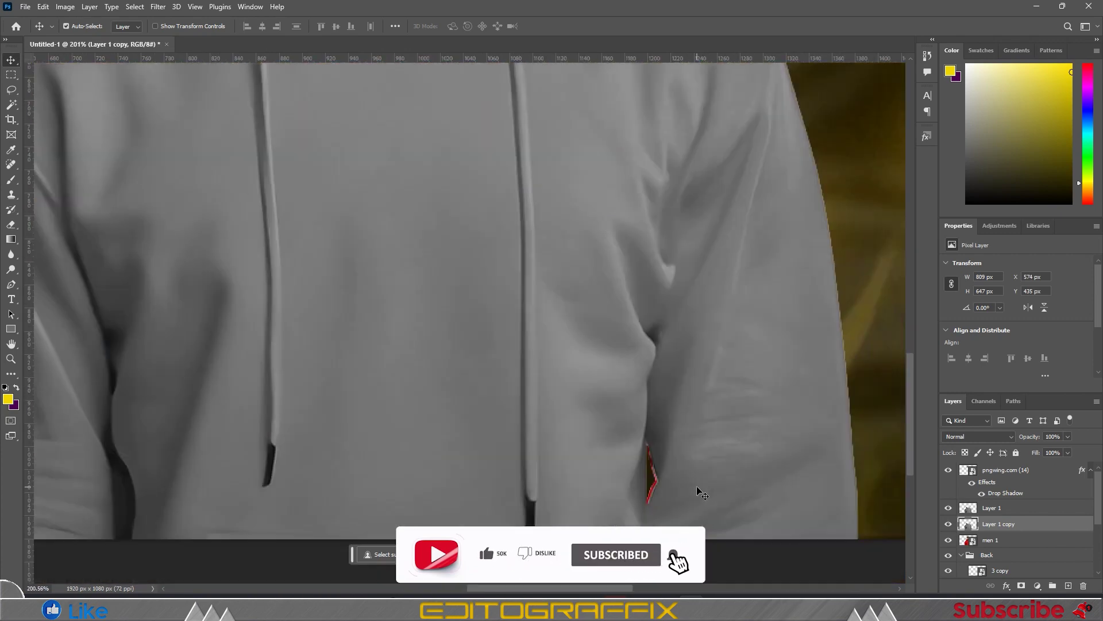
key(Right)
key(Right)
key(Right)
key(ctrl+0)
key(e)
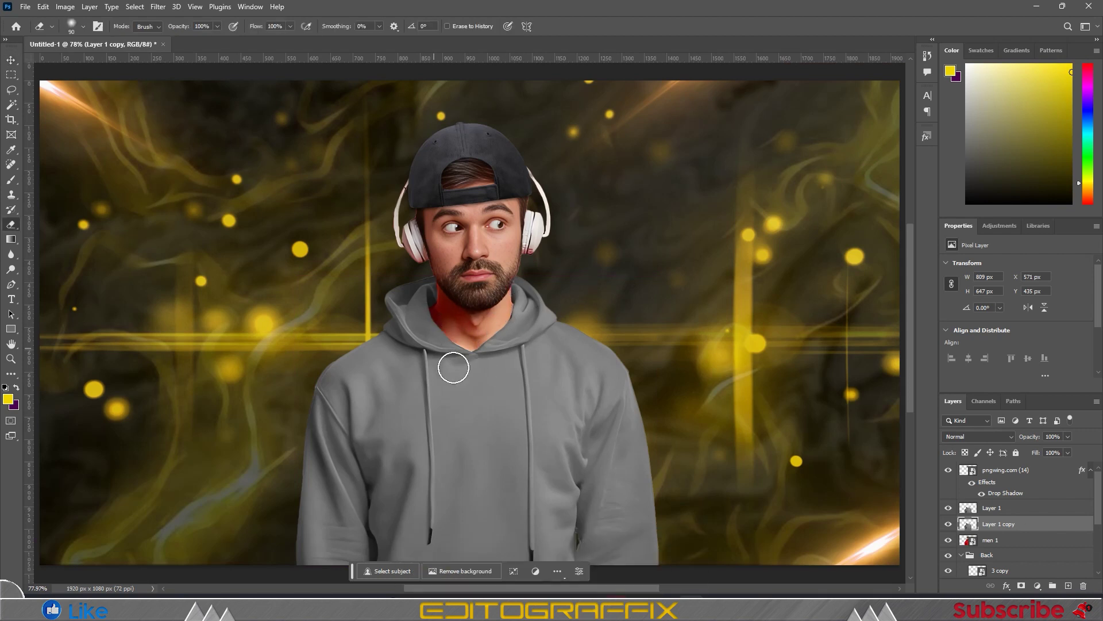
scroll(540, 502, down, 1)
scroll(747, 386, up, 1)
key(Delete)
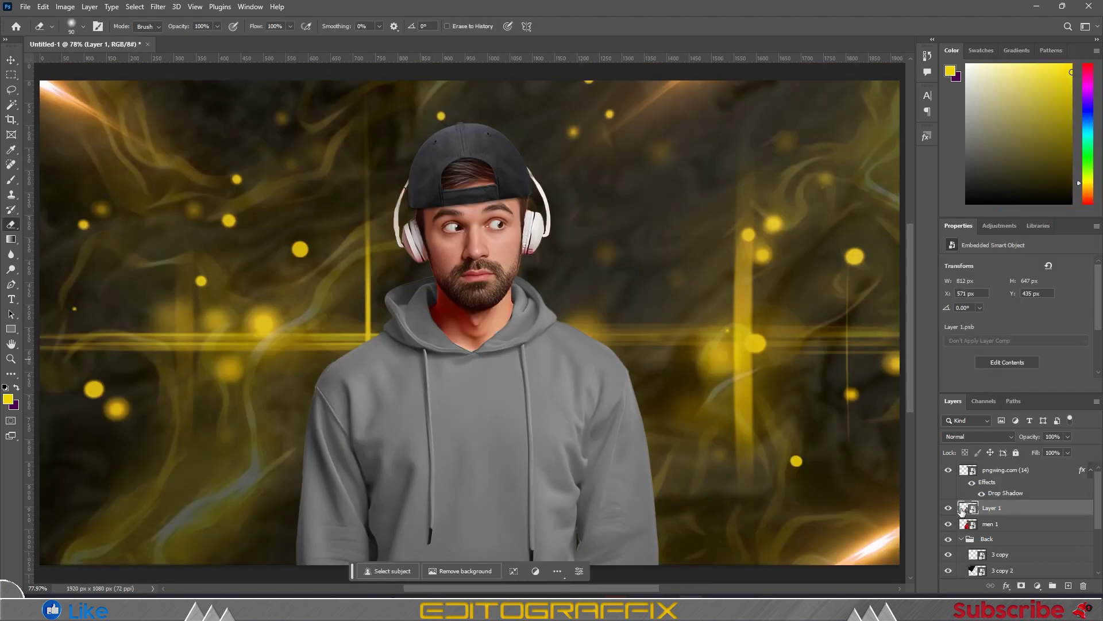
key(v)
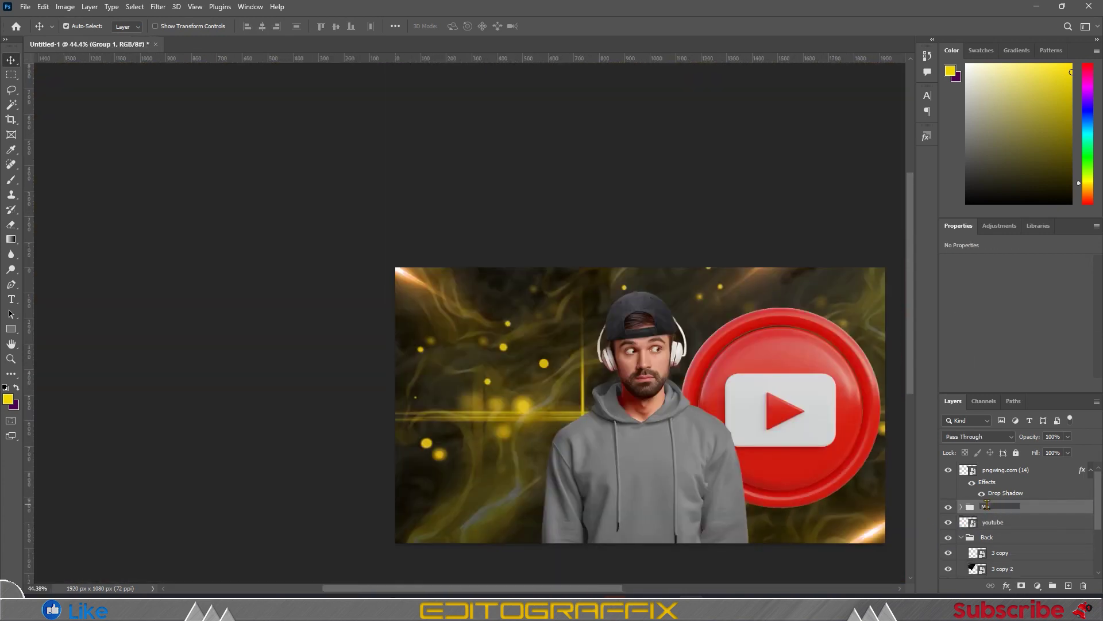
- Name the group Man, then shrink, tilt and place the YouTube icon behind the man's shoulder
text(an)
click(804, 364)
key(ctrl+t)
drag(804, 364, 710, 381)
drag(799, 221, 767, 210)
drag(837, 458, 799, 454)
mouse_move(713, 379)
mouse_down()
mouse_move(692, 393)
mouse_move(637, 393)
mouse_up()
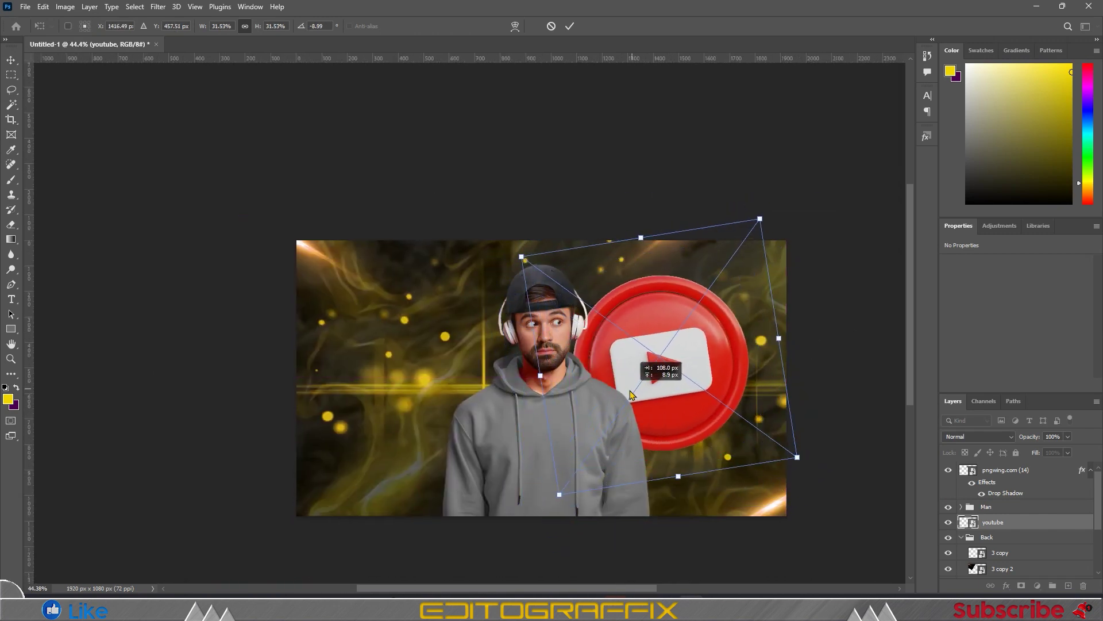
key(Return)
- Shift the YouTube icon's hue from red to yellow
key(ctrl+u)
drag(519, 196, 544, 194)
drag(519, 256, 517, 253)
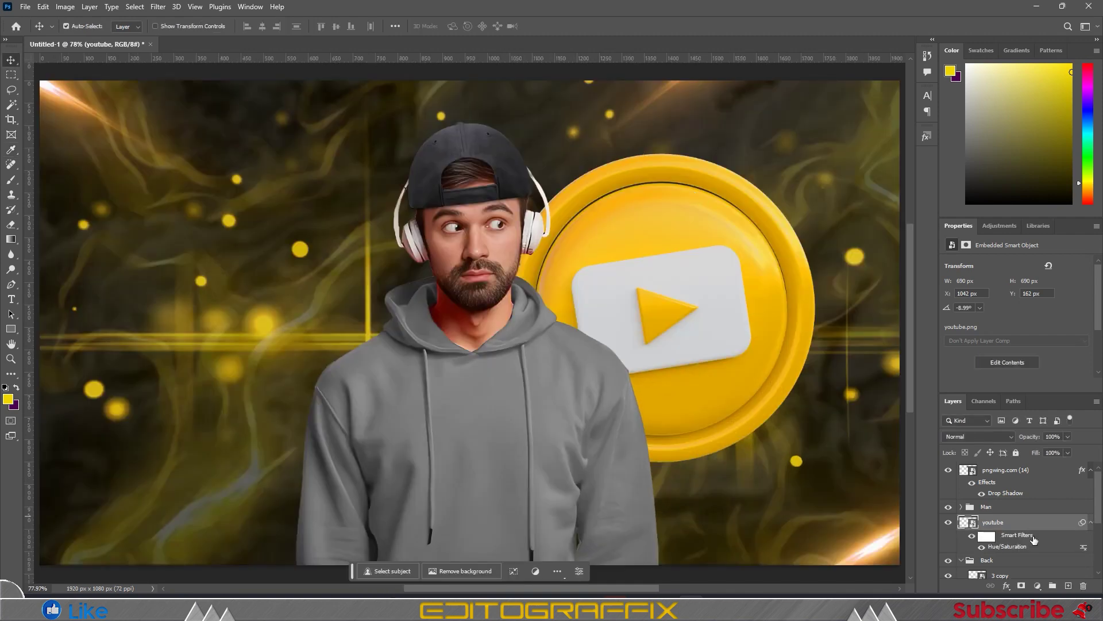
- Give the YouTube icon a yellow drop shadow glow and start one on the hoodie layer
double_click(1035, 523)
click(649, 457)
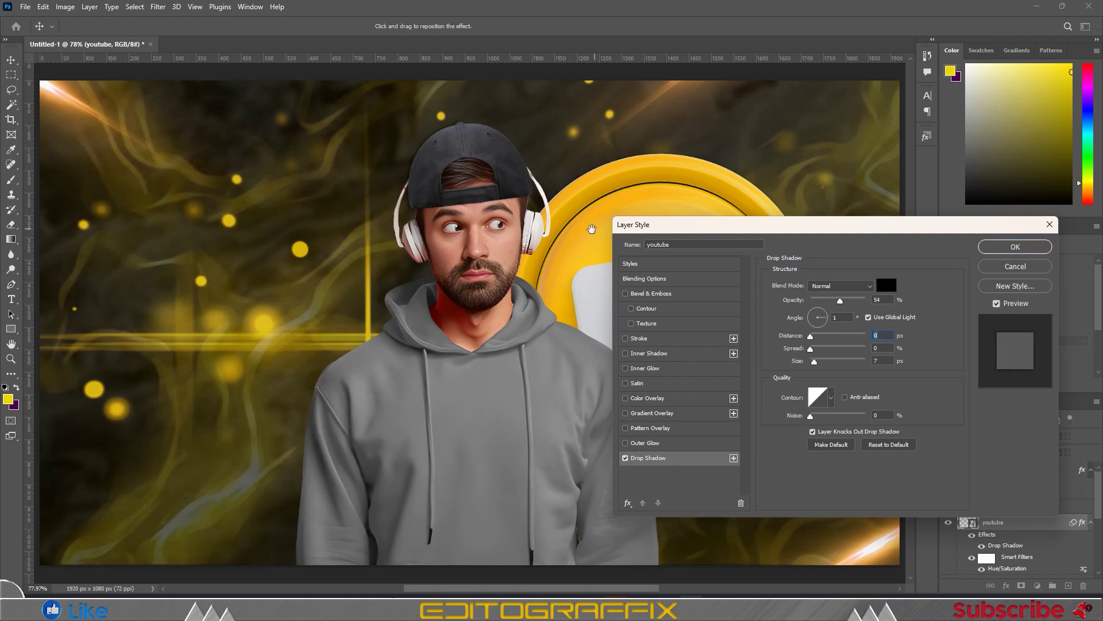
drag(592, 228, 371, 242)
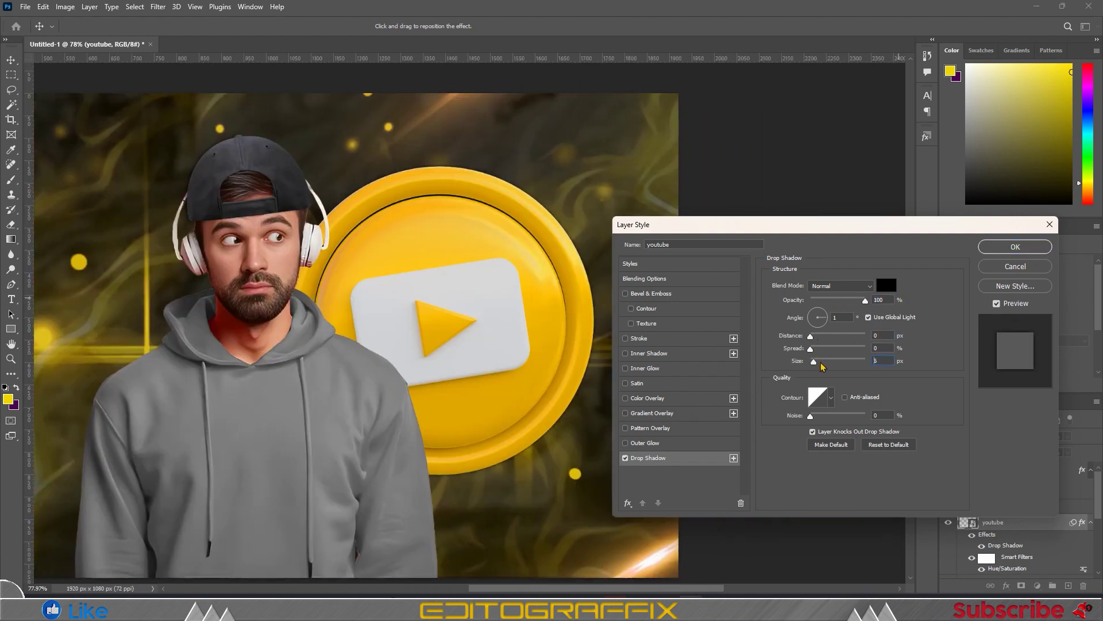
click(886, 285)
click(1029, 168)
drag(865, 300, 827, 301)
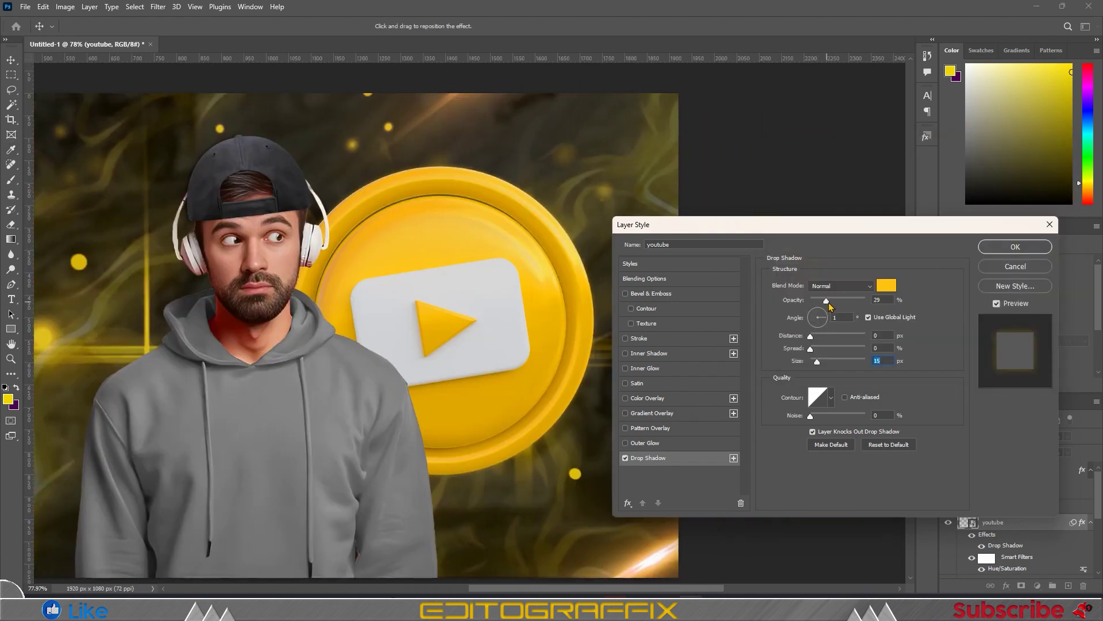
click(1016, 247)
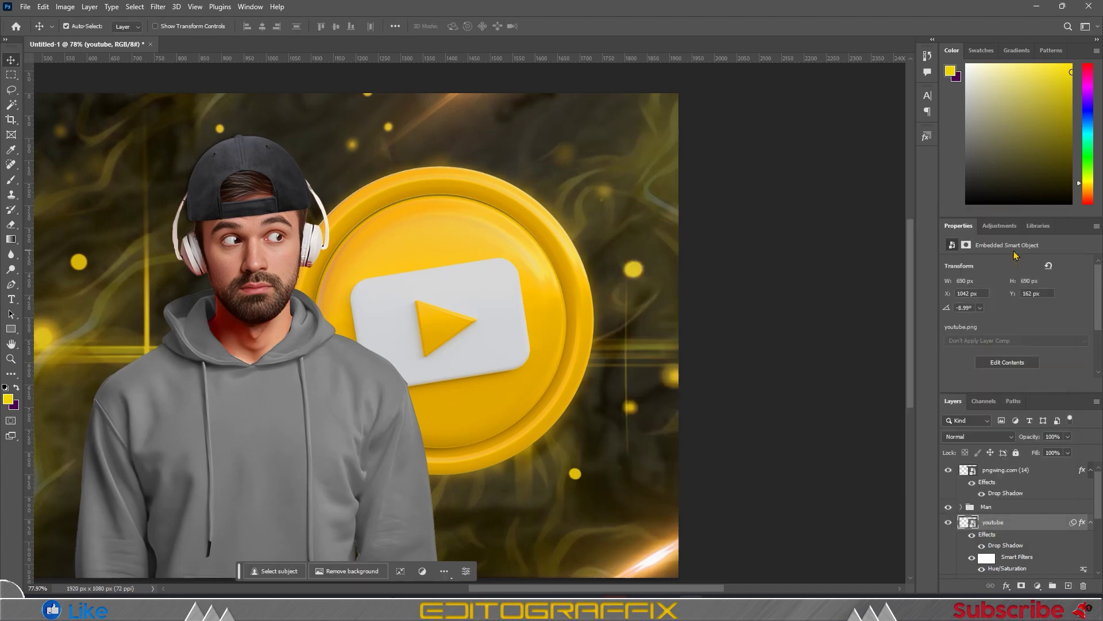
double_click(1015, 522)
click(691, 458)
- Make the hoodie's yellow drop shadow fully opaque, angled -90 with distance 0
mouse_move(836, 300)
mouse_down()
mouse_move(894, 311)
mouse_move(850, 303)
mouse_up()
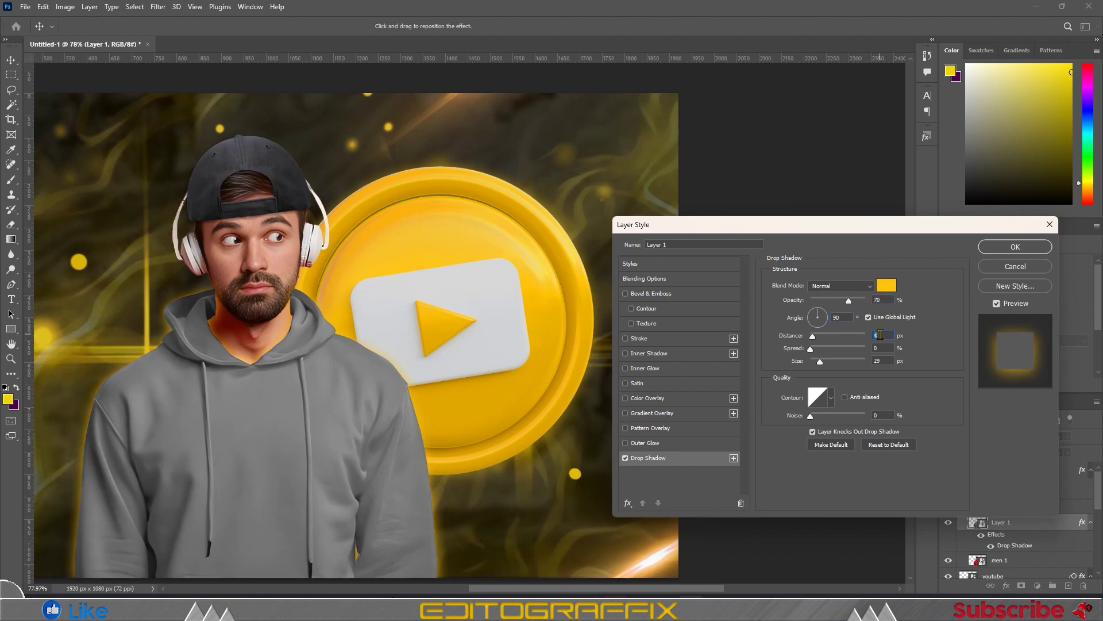
drag(382, 407, 384, 402)
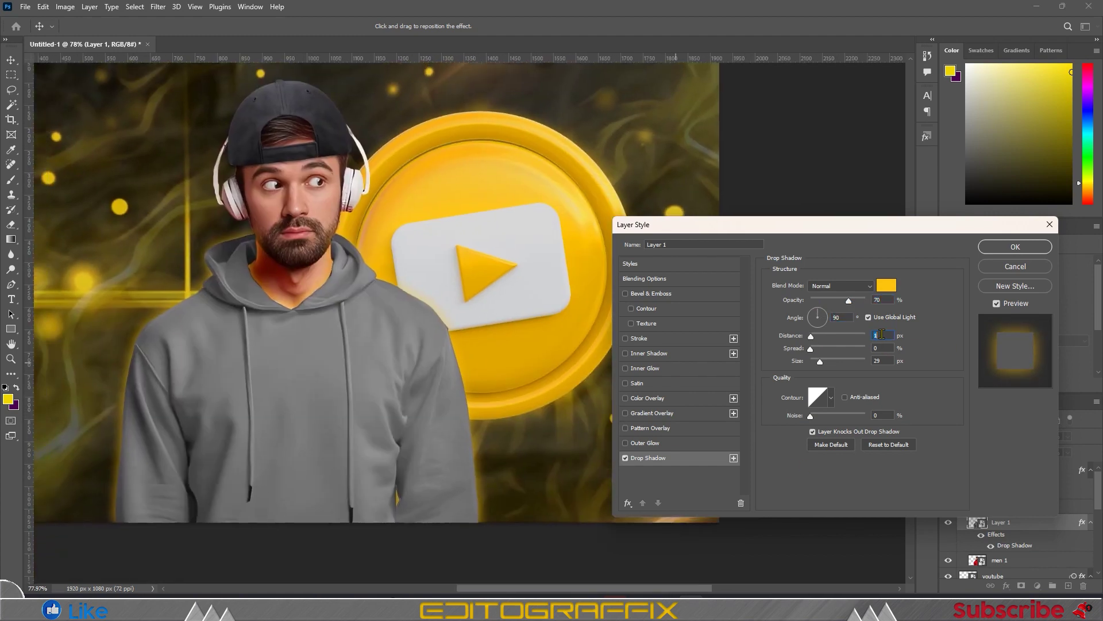
key(shift+Tab)
key(Down)
key(Down)
key(Down)
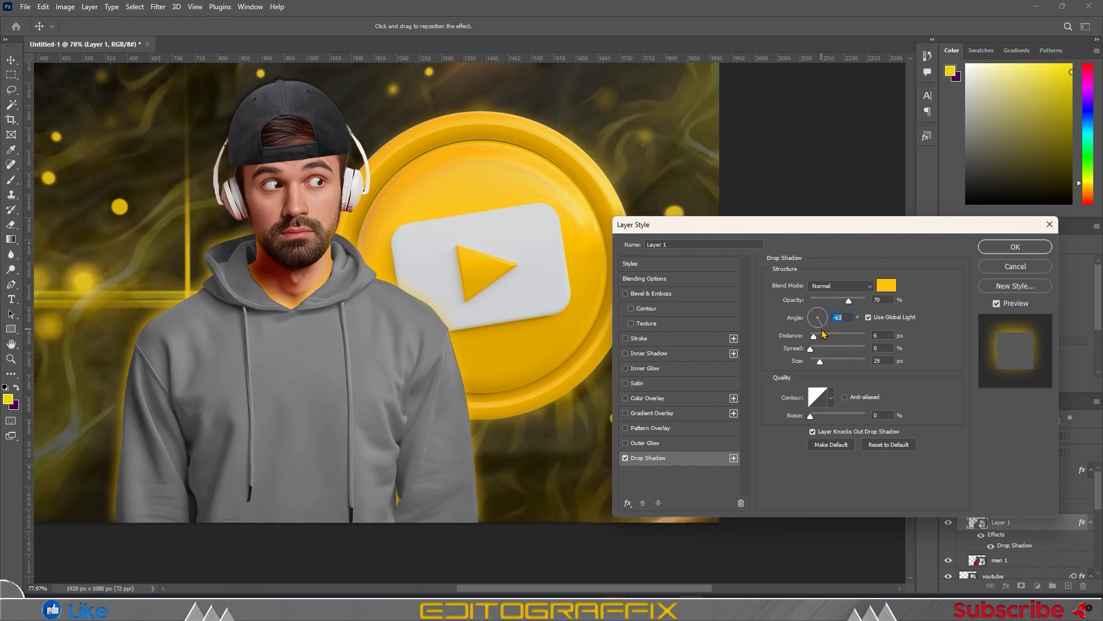
drag(816, 338, 810, 338)
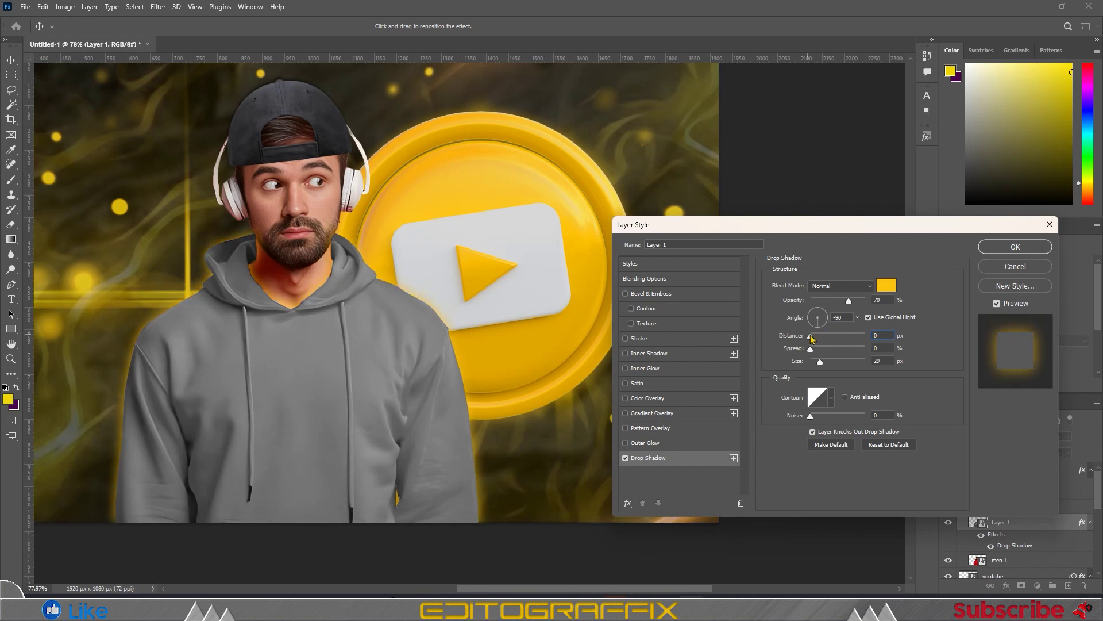
click(1016, 247)
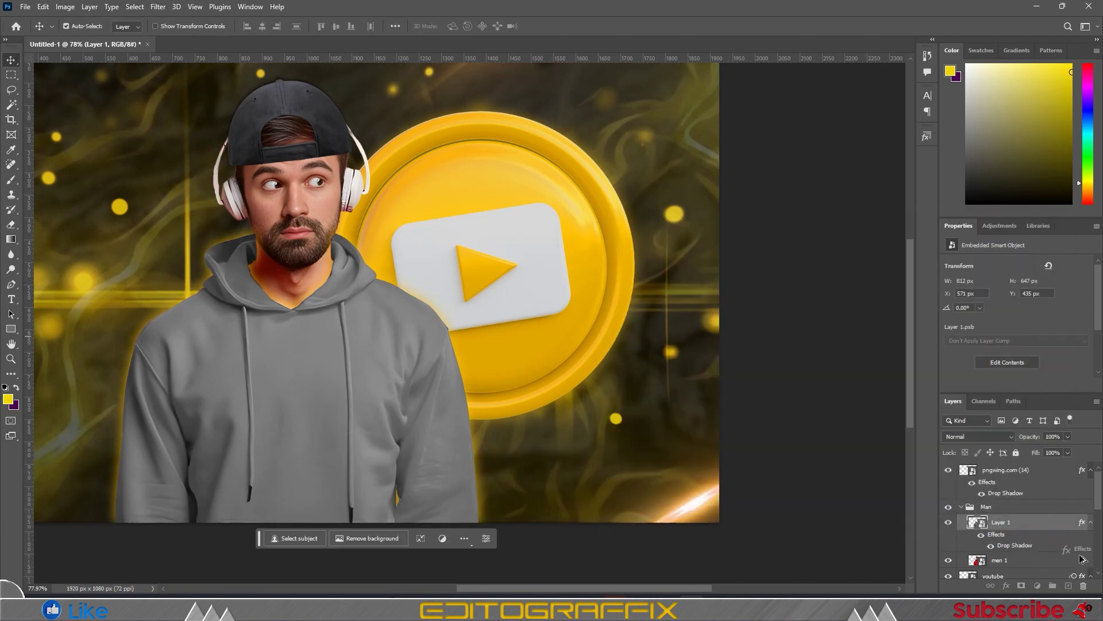
- Enable a yellow inner shadow on the hoodie layer
double_click(1034, 522)
click(649, 353)
click(887, 285)
click(1035, 163)
click(648, 458)
click(887, 286)
click(1035, 164)
click(649, 353)
- Set the inner shadow's blend mode and offset, then select the Man group
click(840, 285)
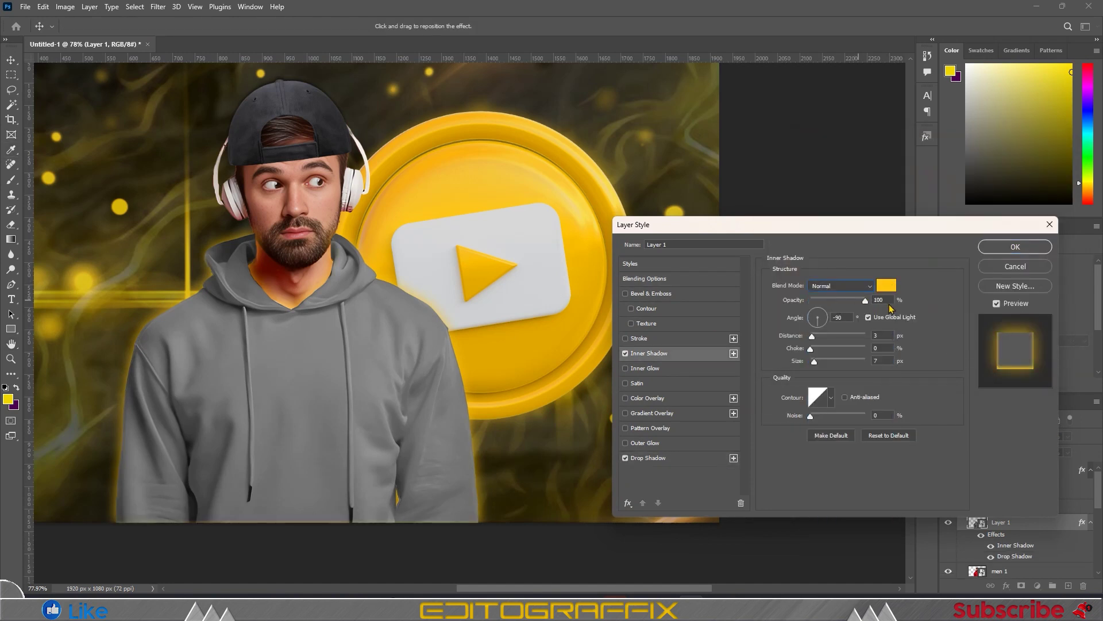
click(648, 457)
click(649, 352)
drag(795, 335, 808, 361)
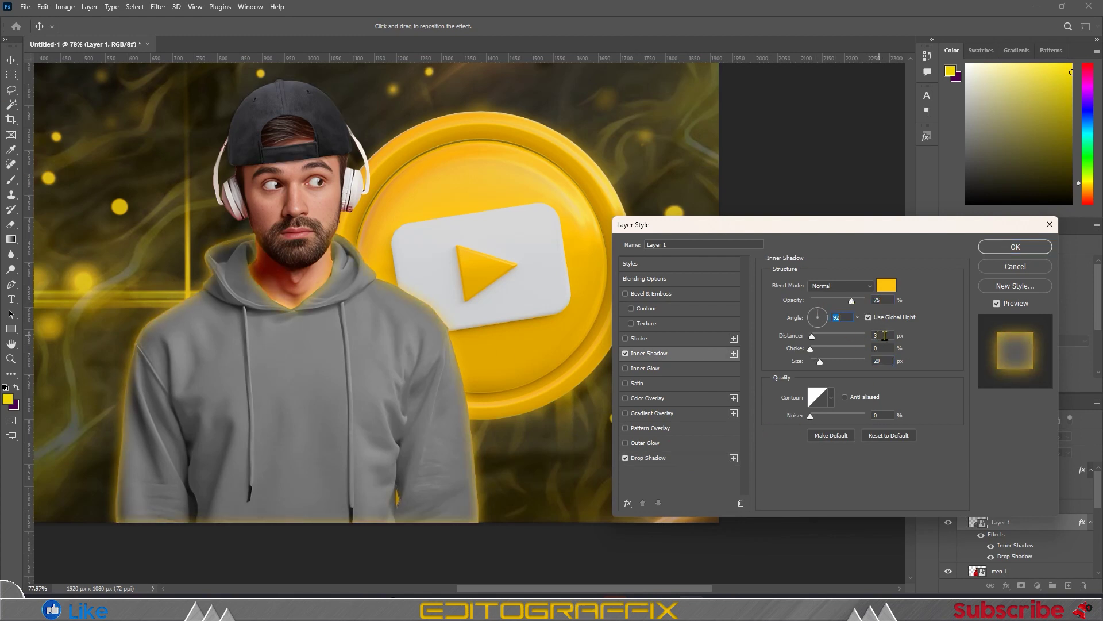
scroll(885, 335, up, 2)
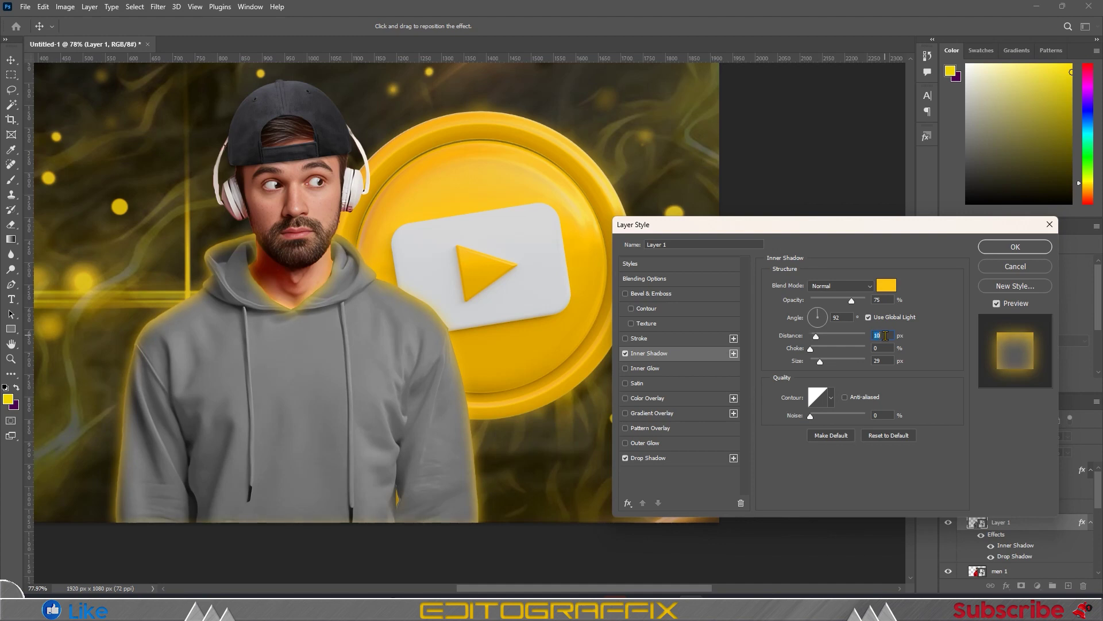
scroll(885, 335, down, 9)
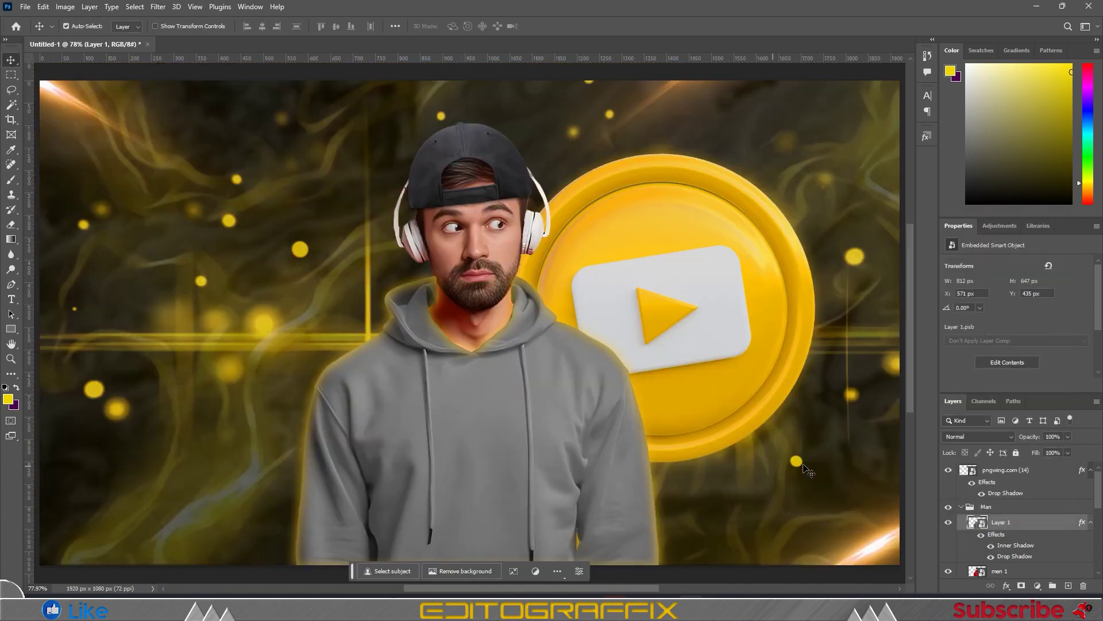
click(987, 506)
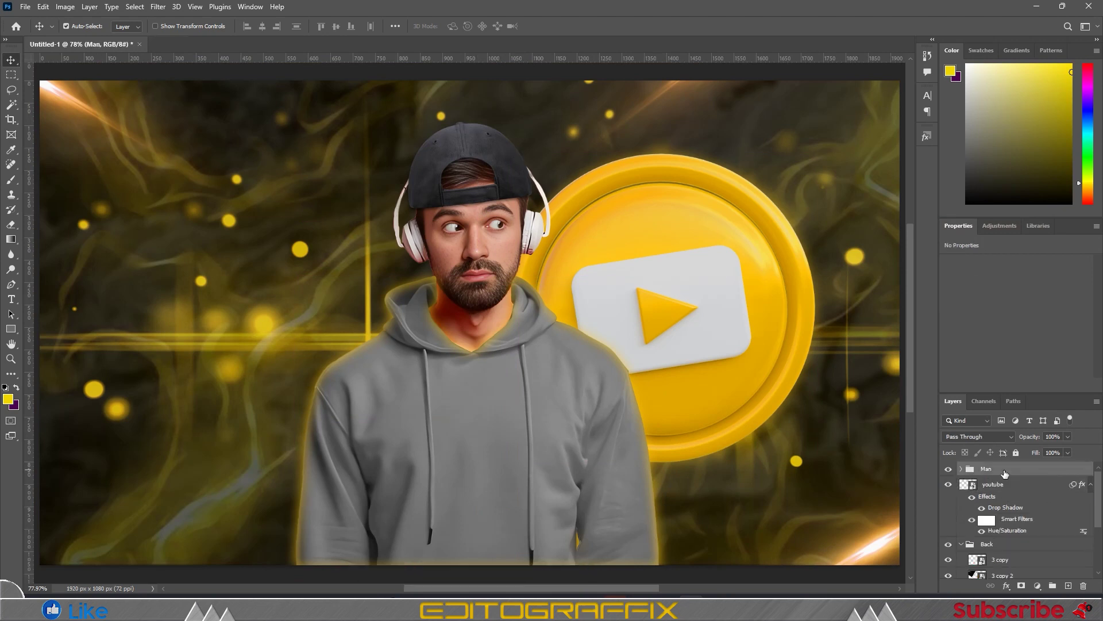
- Enlarge the Man group upward and shift it further right
key(ctrl+t)
key(ctrl+minus)
drag(498, 199, 503, 179)
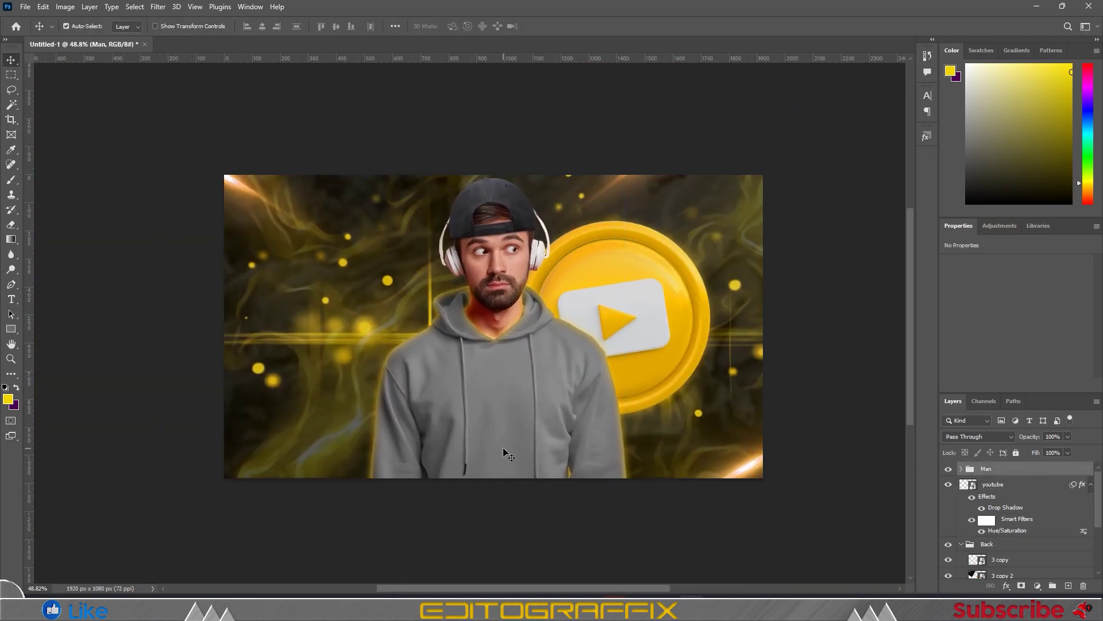
key(ctrl+t)
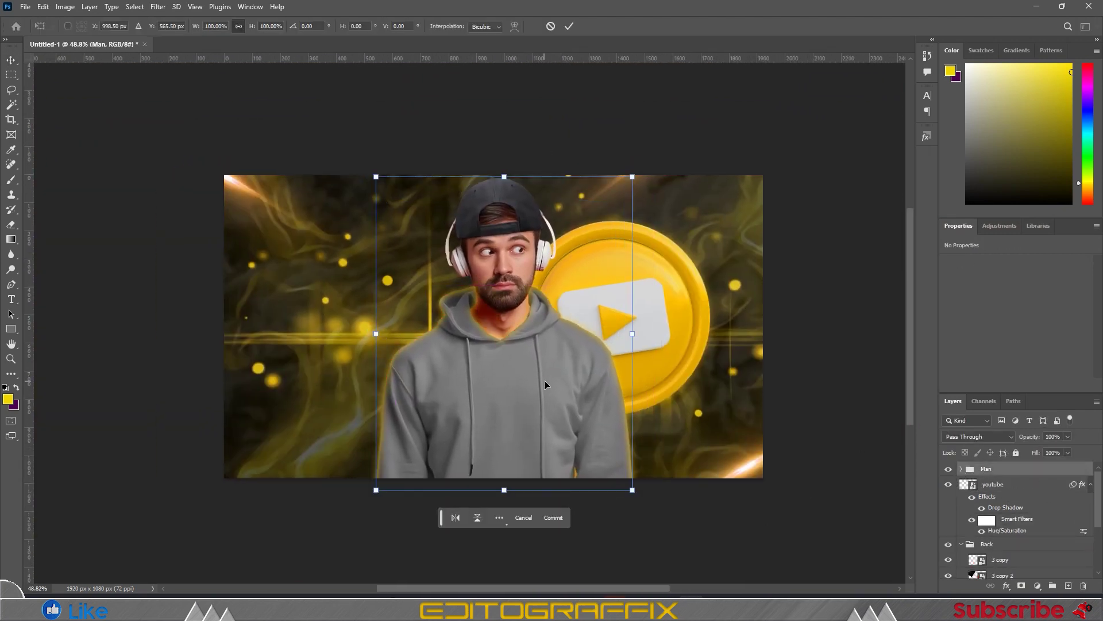
drag(544, 380, 572, 382)
key(Return)
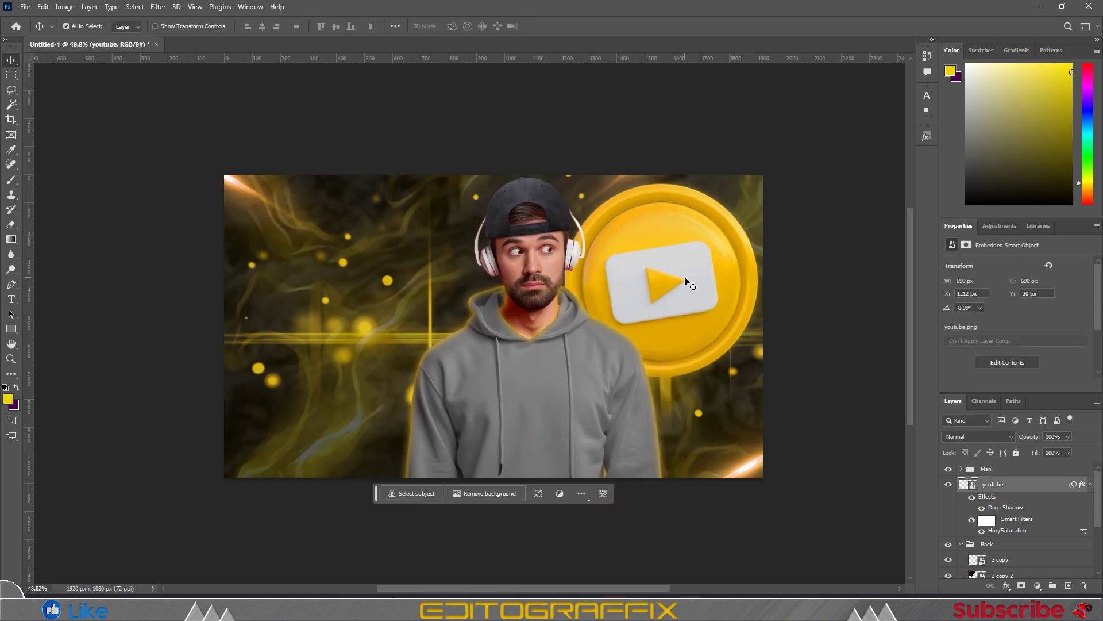
- Raise the hoodie's inner shadow to about 41, then move the small YouTube coin copy left
double_click(1054, 526)
click(649, 353)
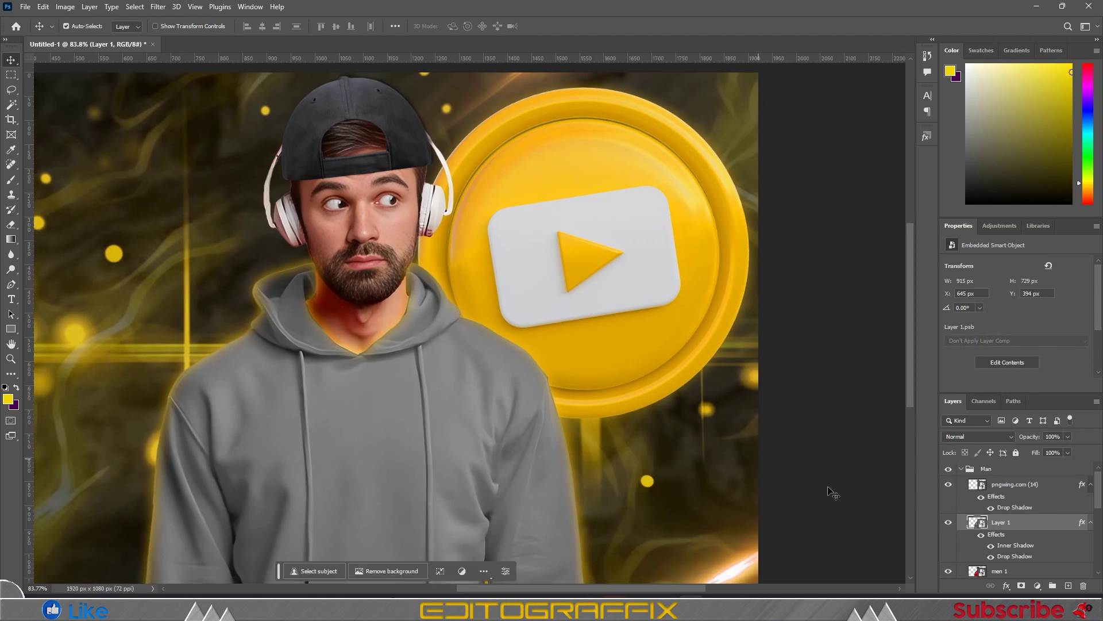
text(41)
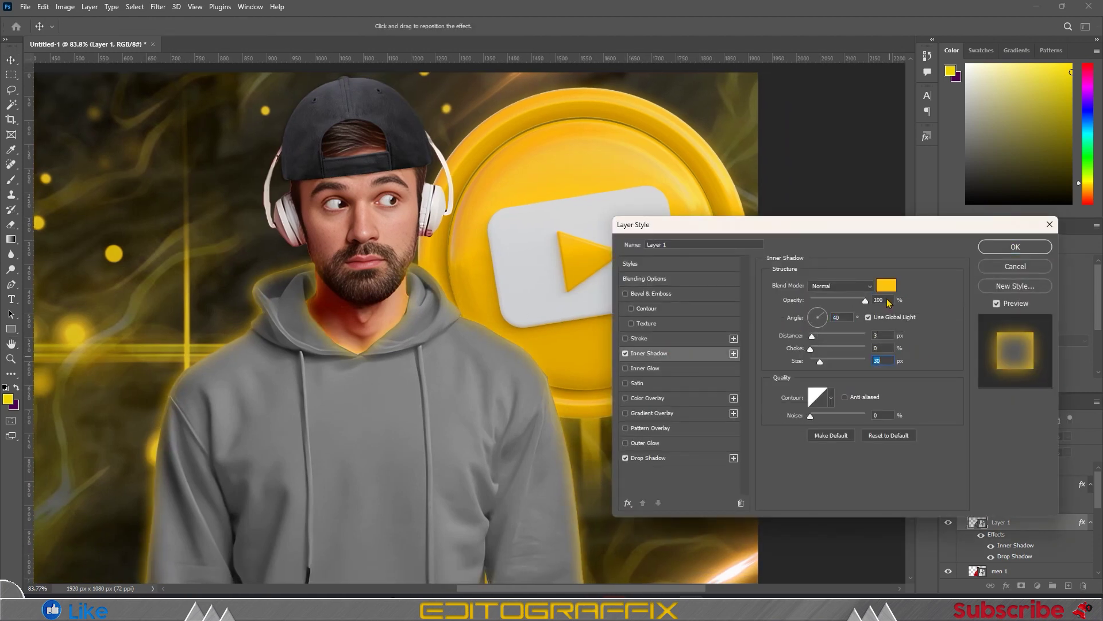
key(Up)
key(Up)
key(Up)
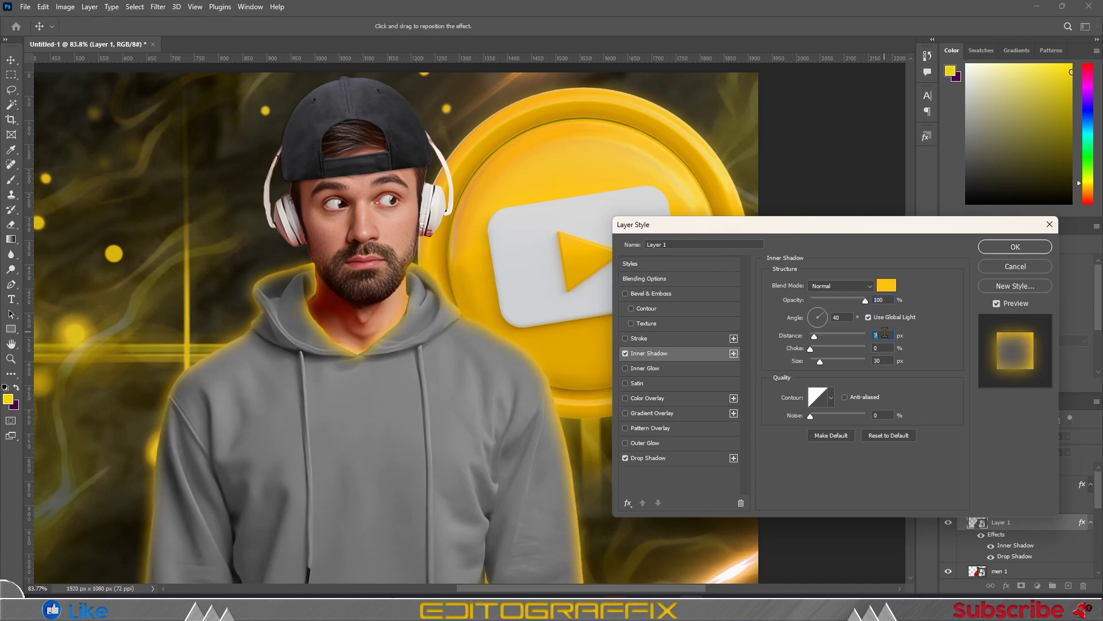
click(711, 459)
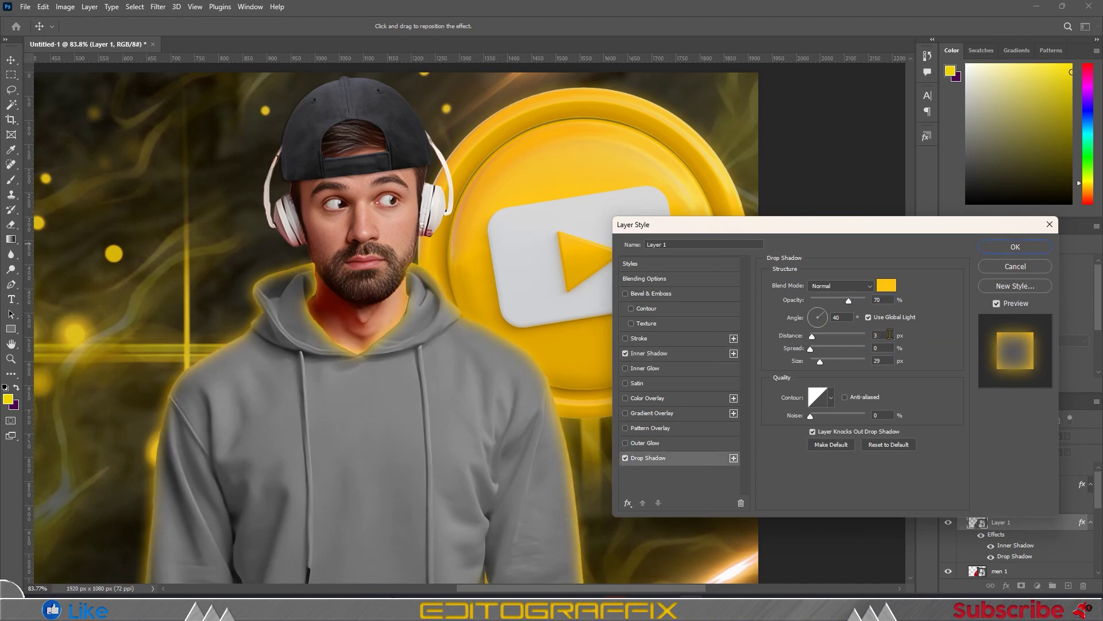
click(1016, 246)
scroll(542, 415, down, 2)
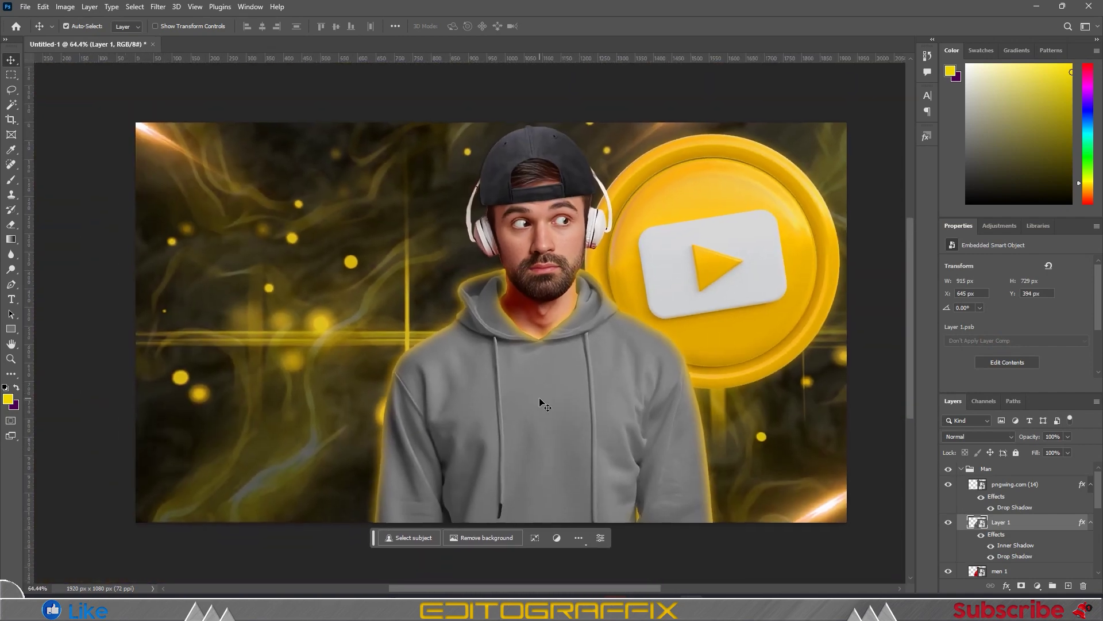
drag(344, 399, 265, 392)
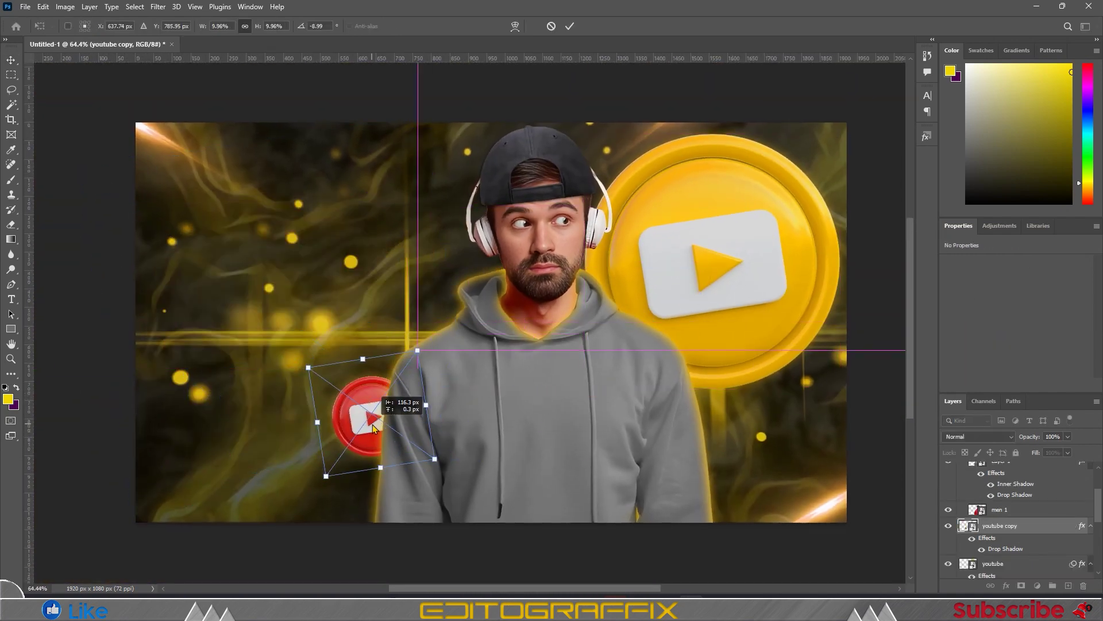
- Apply a Gaussian Blur to the small coin copy and move it into the bottom-left corner
key(Return)
click(158, 6)
click(351, 201)
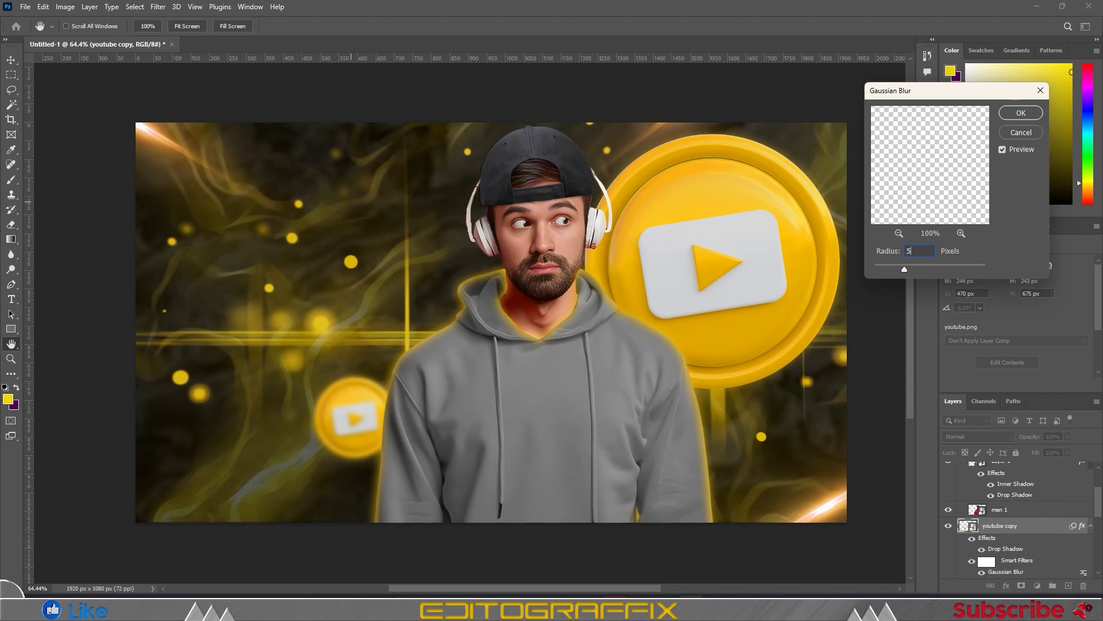
drag(345, 419, 153, 509)
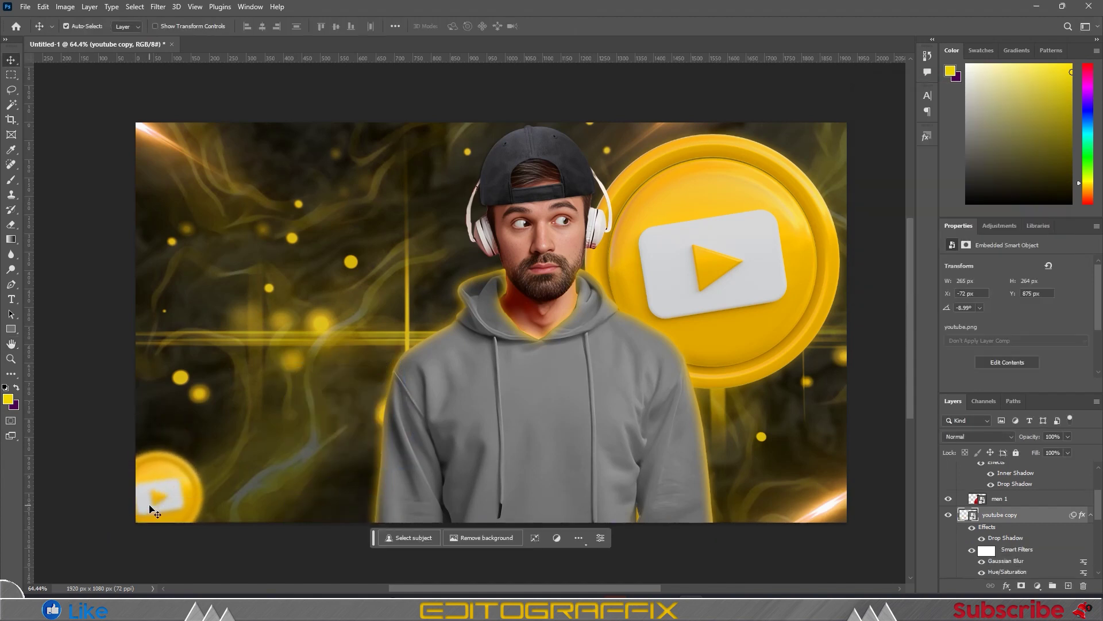
- Turn the corner coin yellow via its Hue/Saturation smart filter and nudge the background overlay
double_click(1009, 557)
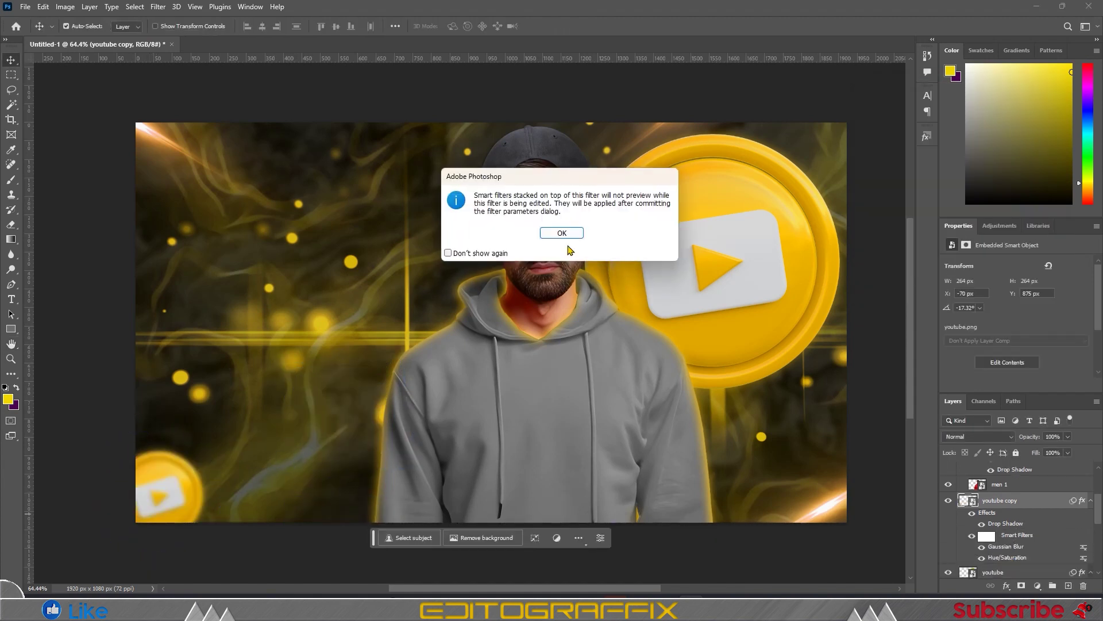
click(569, 234)
drag(558, 199, 540, 199)
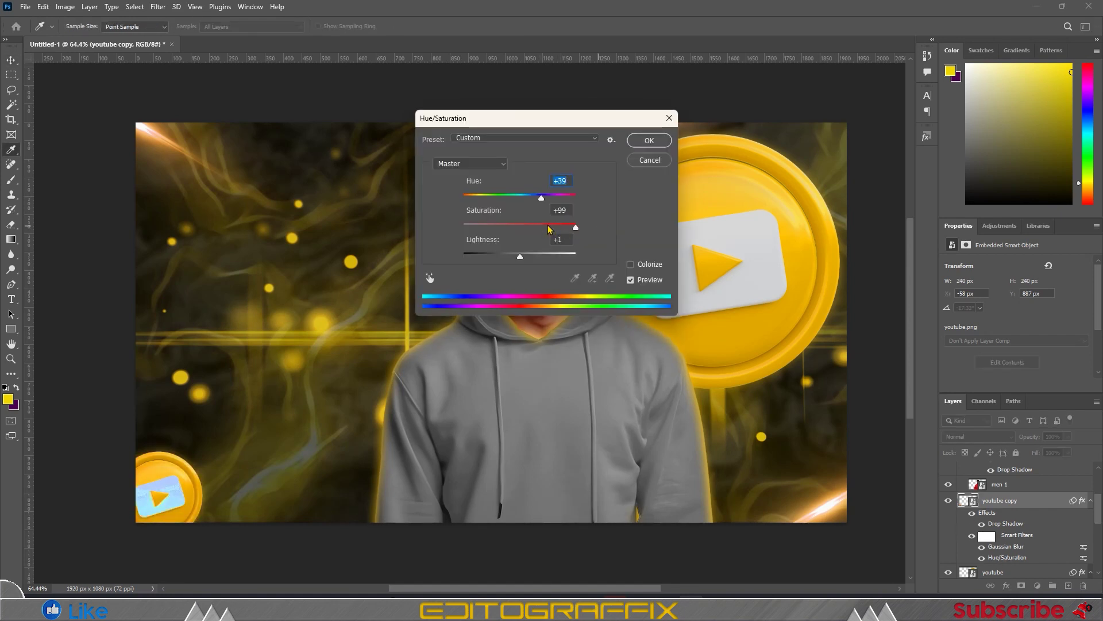
drag(549, 227, 538, 228)
click(520, 257)
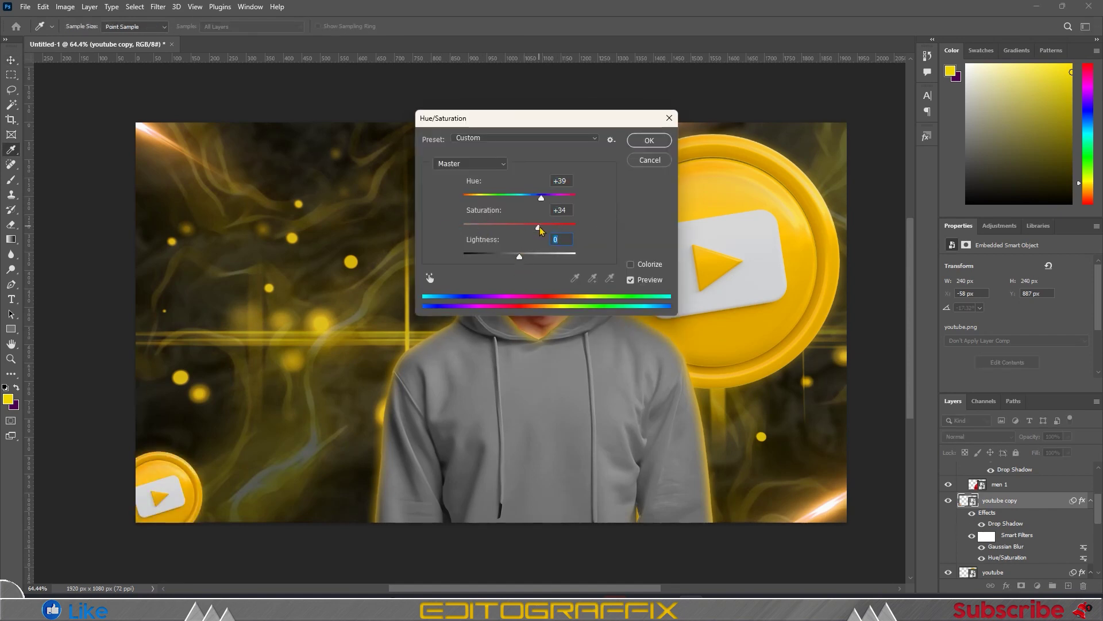
click(649, 140)
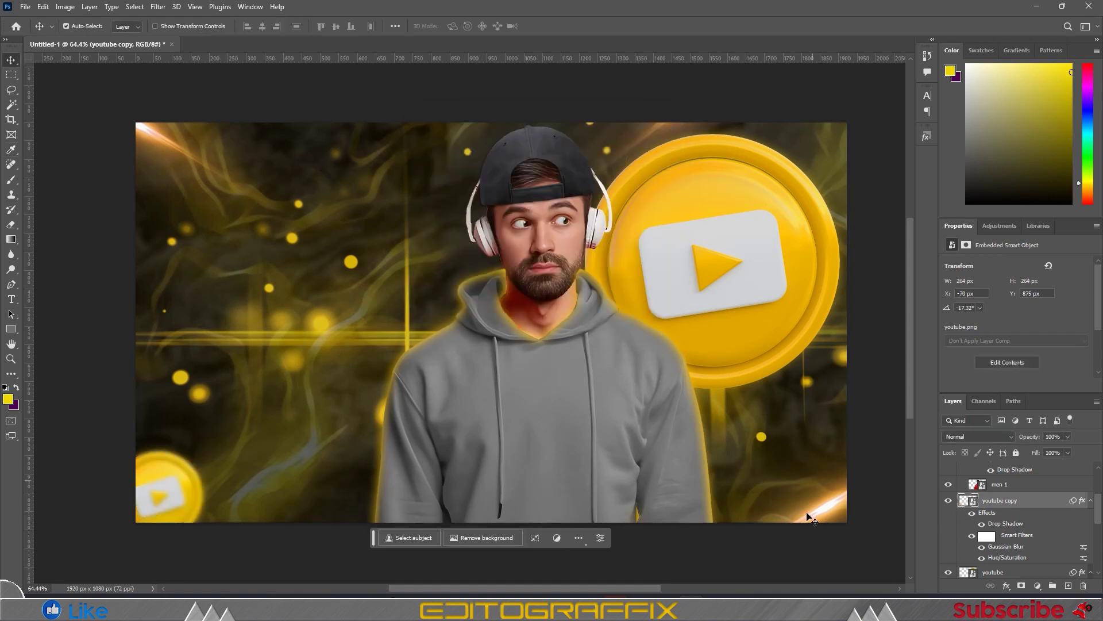
click(810, 547)
drag(875, 573, 693, 495)
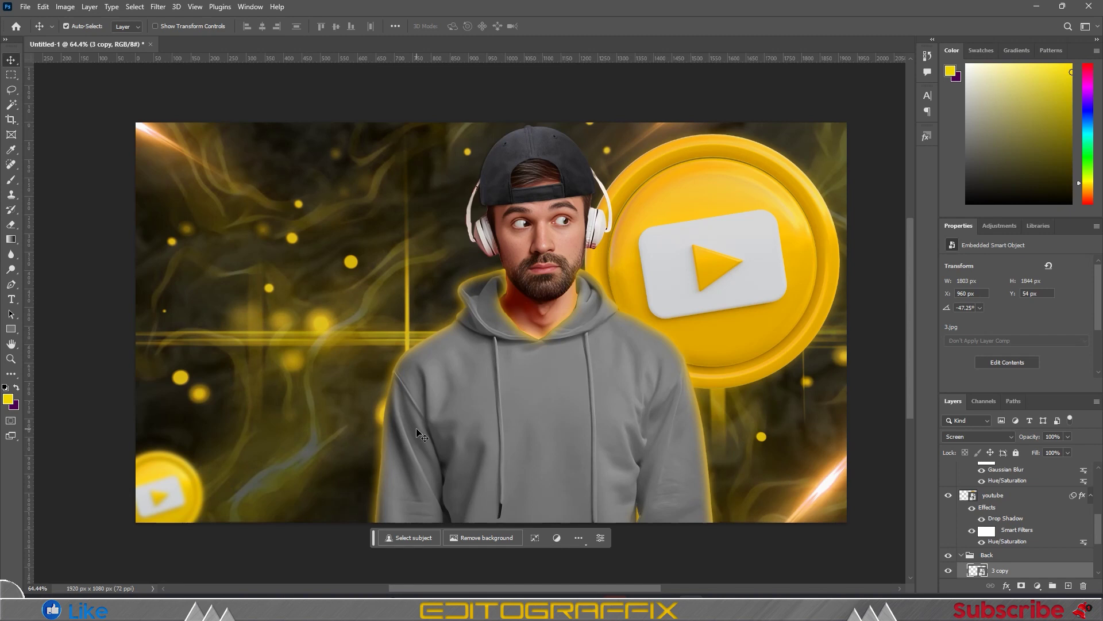
- Set the cap's inner shadow to angle -40, distance 12, opacity 25, choke 0, size 21
scroll(421, 437, up, 2)
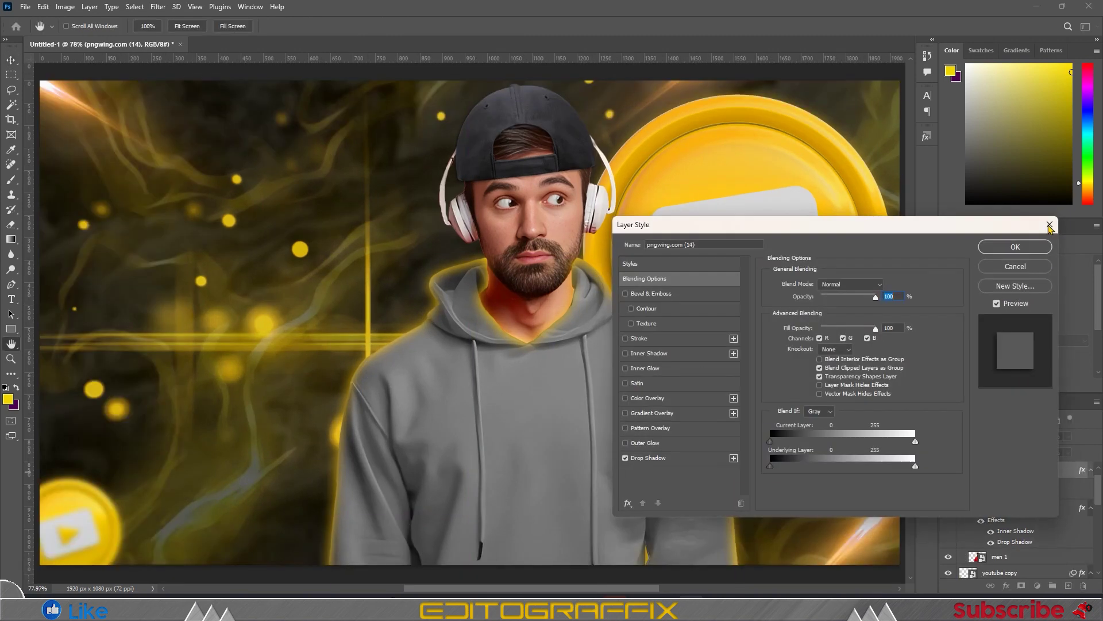
double_click(1015, 493)
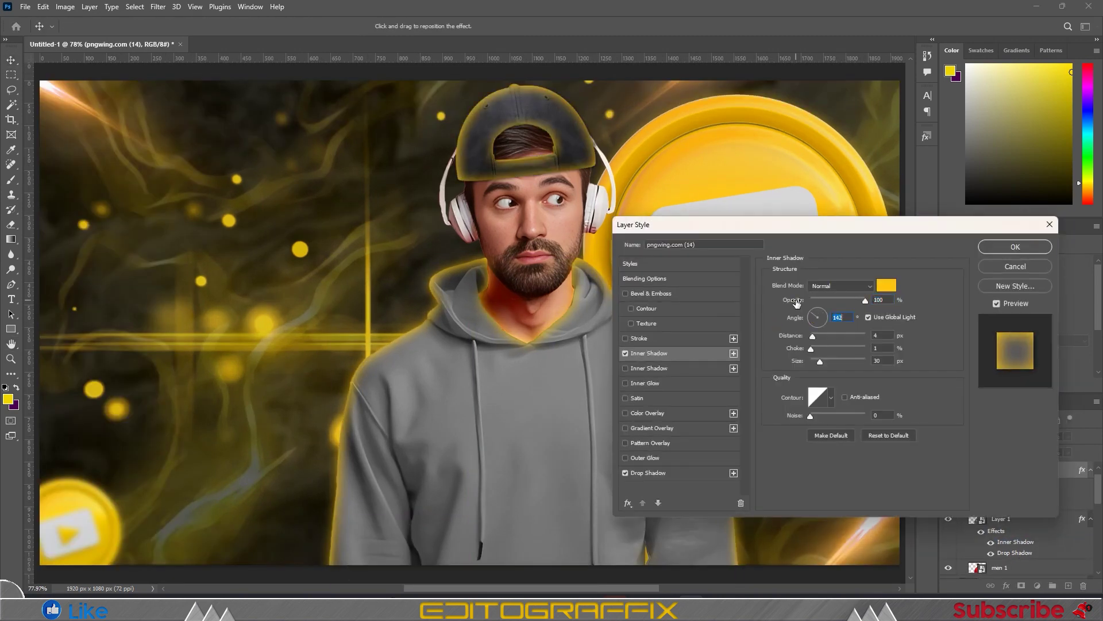
text(-40)
key(Tab)
text(2)
drag(866, 300, 833, 300)
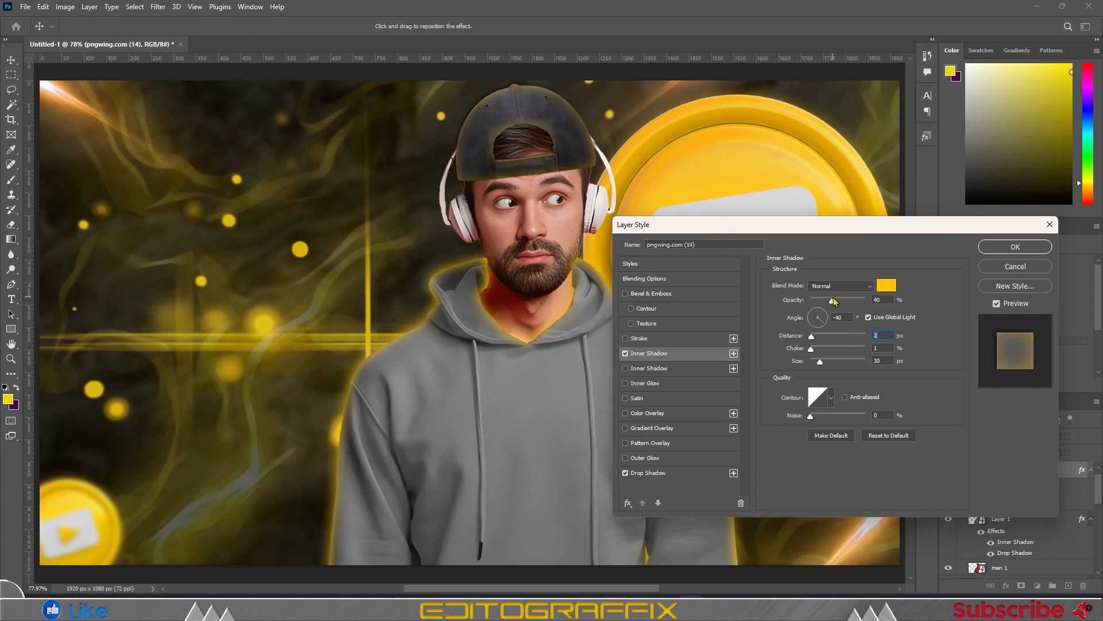
drag(819, 338, 818, 362)
drag(831, 300, 824, 300)
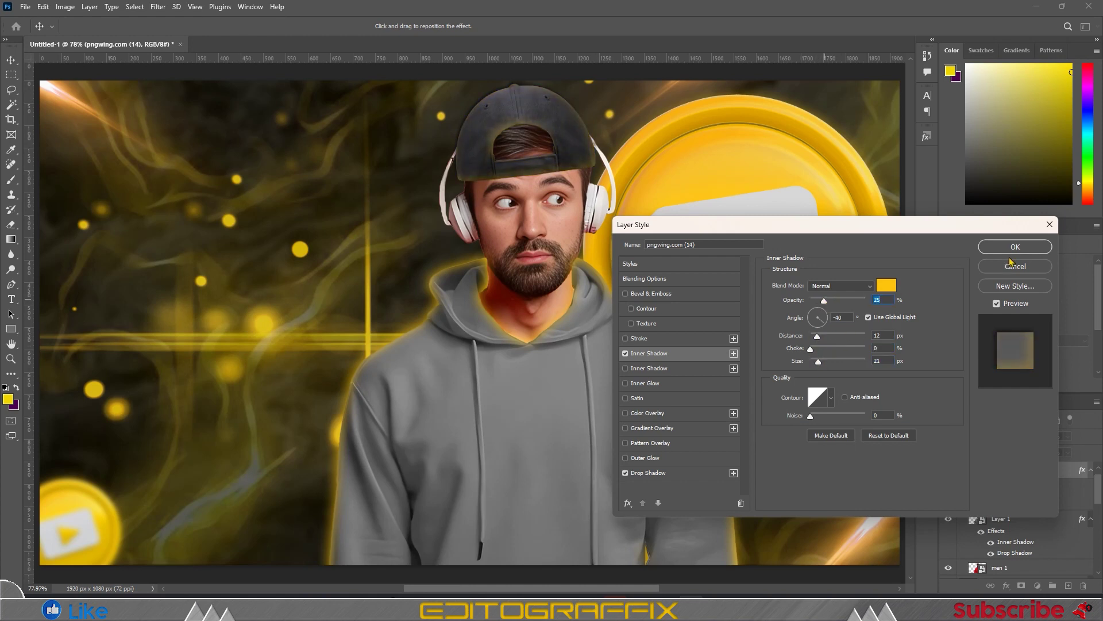
click(1016, 247)
- Start a new text layer in the upper left with the Type tool
key(t)
click(1001, 518)
click(177, 217)
- Type the EditoGraffix text in white and enlarge it onto the hoodie chest
text(A)
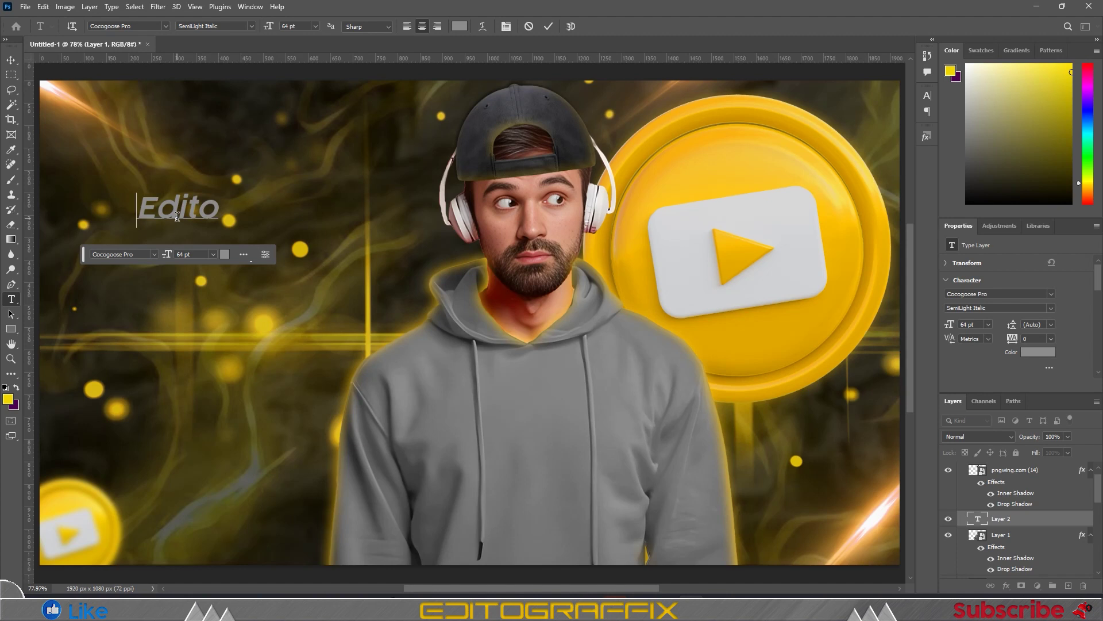
text(Graffix)
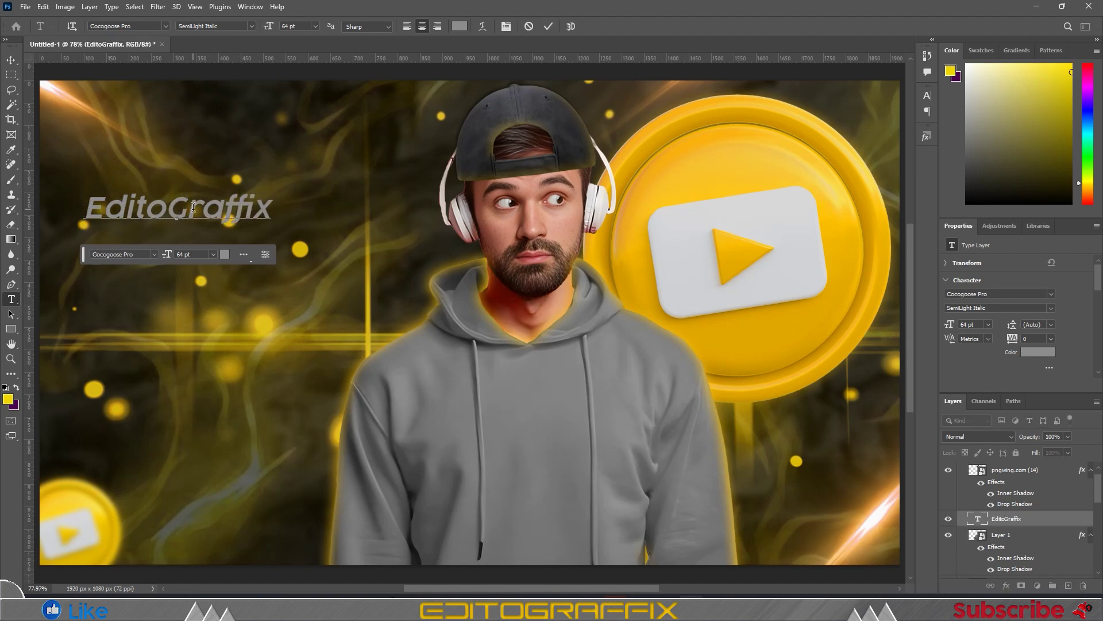
key(ctrl+Return)
click(1029, 353)
key(Return)
key(ctrl+t)
mouse_move(260, 211)
mouse_down()
mouse_move(610, 406)
mouse_move(581, 406)
mouse_up()
- Break the text into two italic lines, 'Edito' and 'Graffix', and scale it up around its centre
key(Return)
double_click(522, 402)
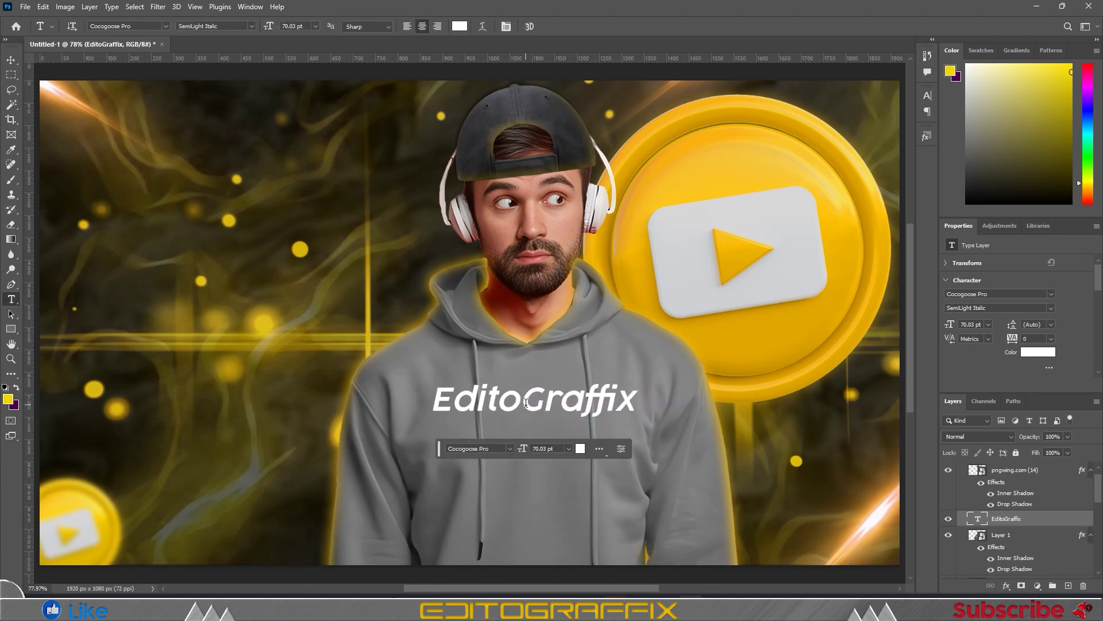
key(Return)
key(ctrl+Return)
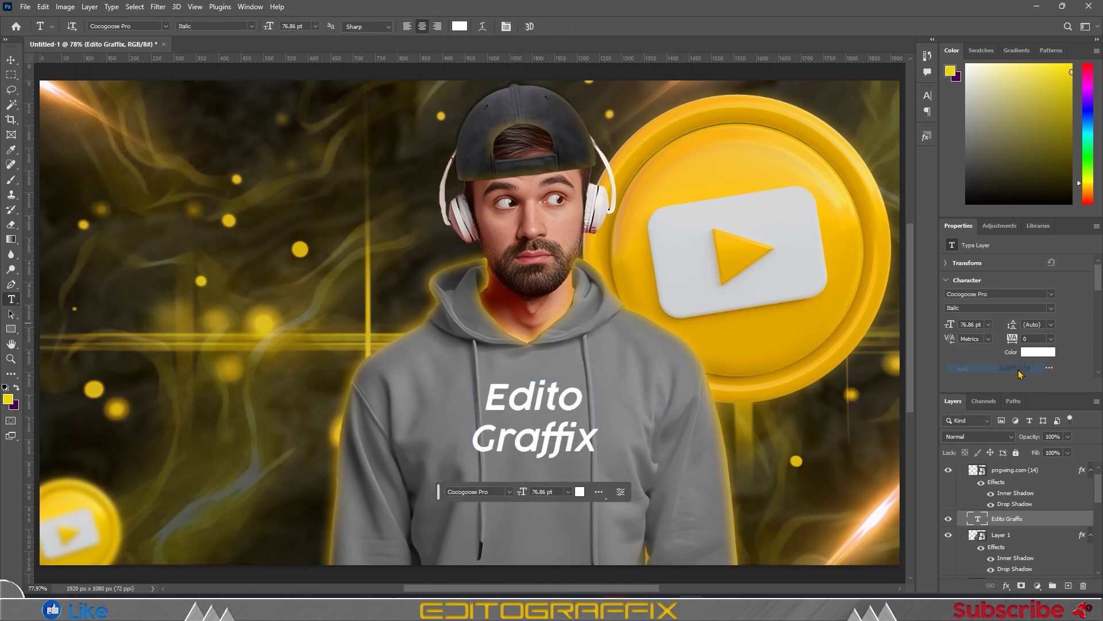
key(ctrl+t)
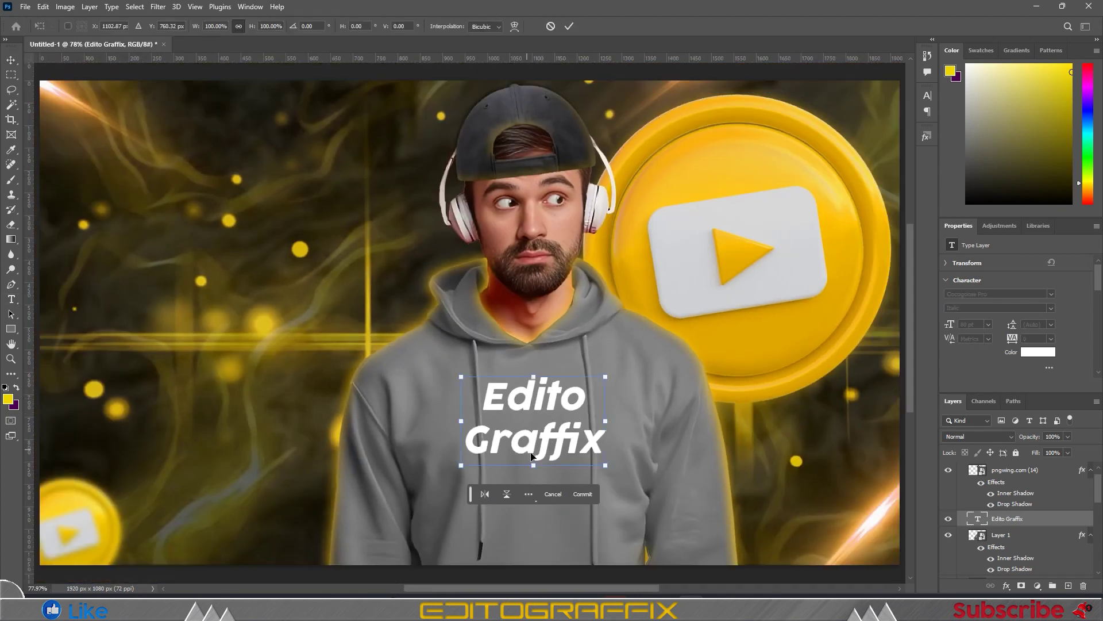
drag(603, 460, 624, 479)
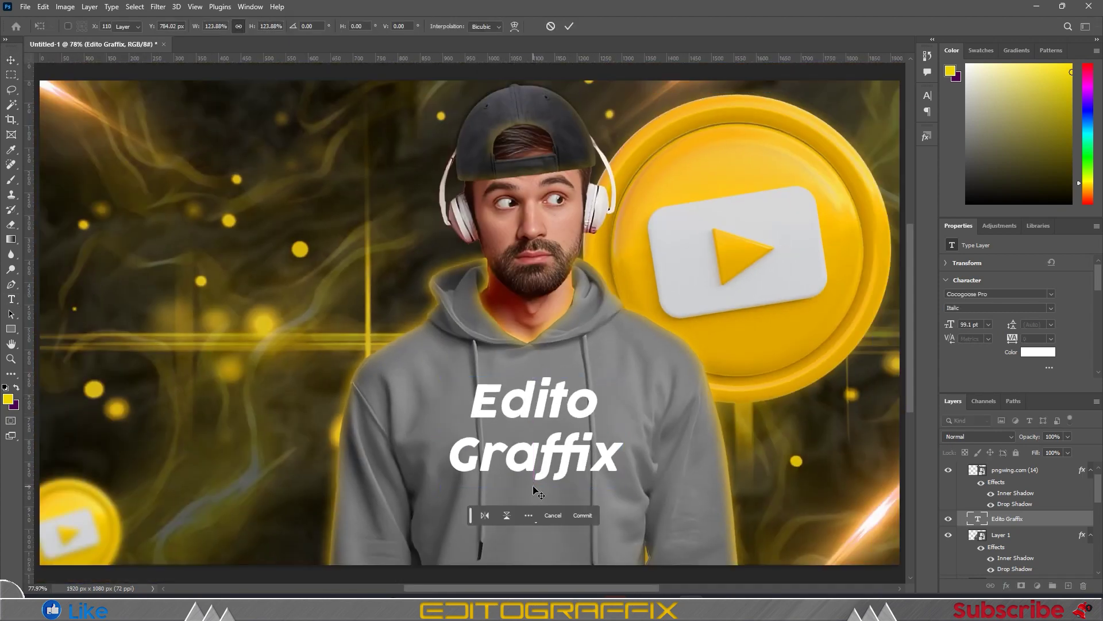
key(Return)
scroll(534, 492, right, 3)
double_click(1055, 521)
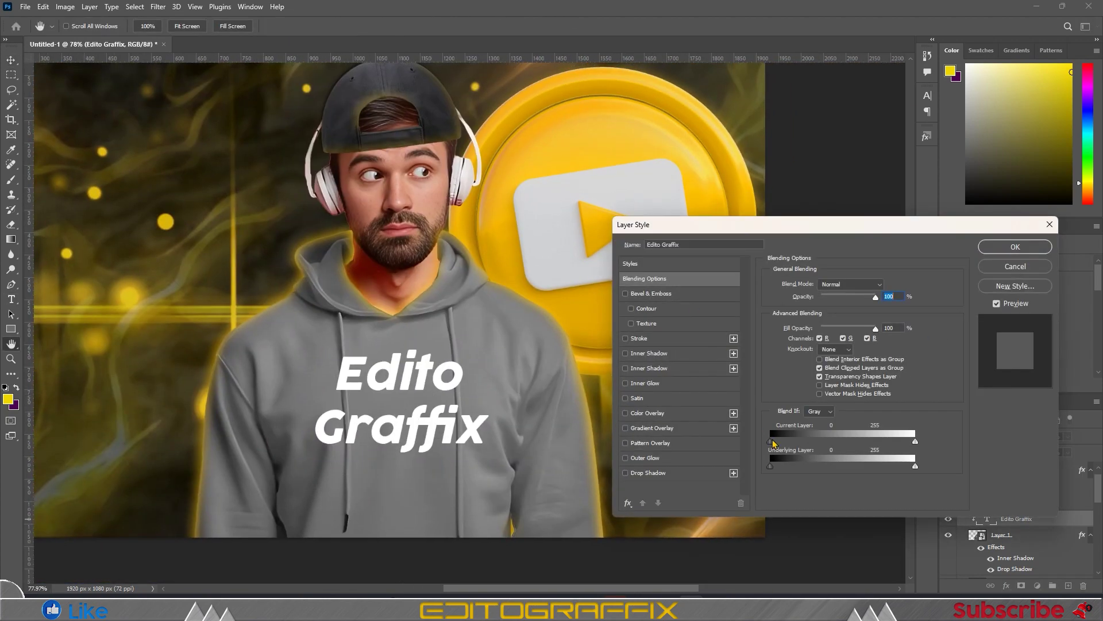
- Split the Underlying Layer Blend If slider and add a Bevel & Emboss texture at depth -1000
mouse_move(769, 466)
mouse_down()
mouse_move(875, 467)
mouse_move(949, 447)
mouse_up()
drag(769, 466, 827, 463)
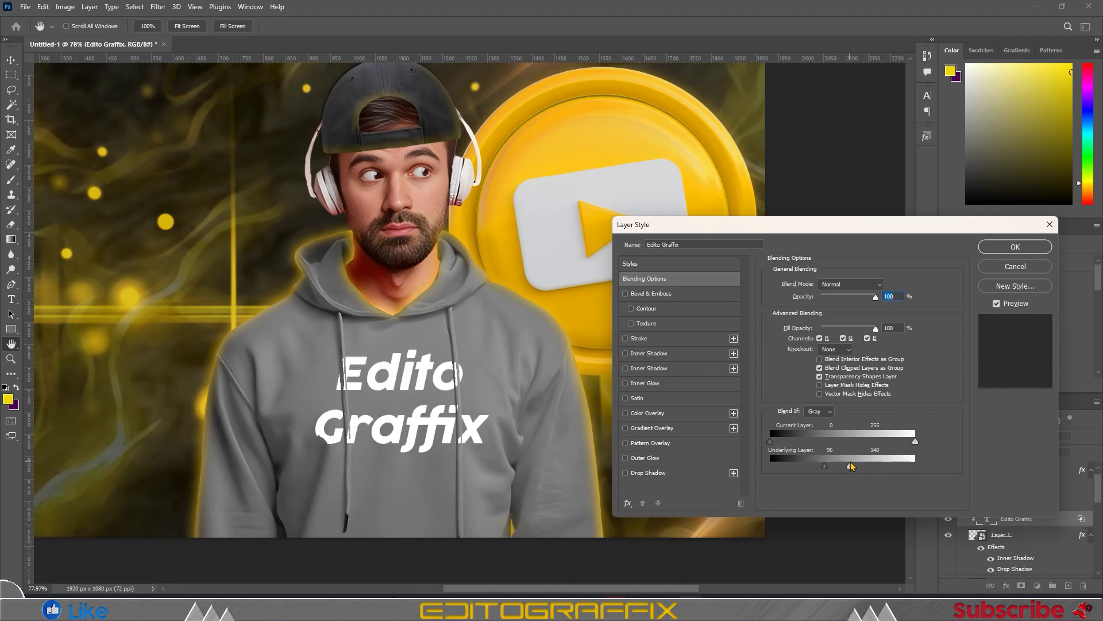
click(694, 323)
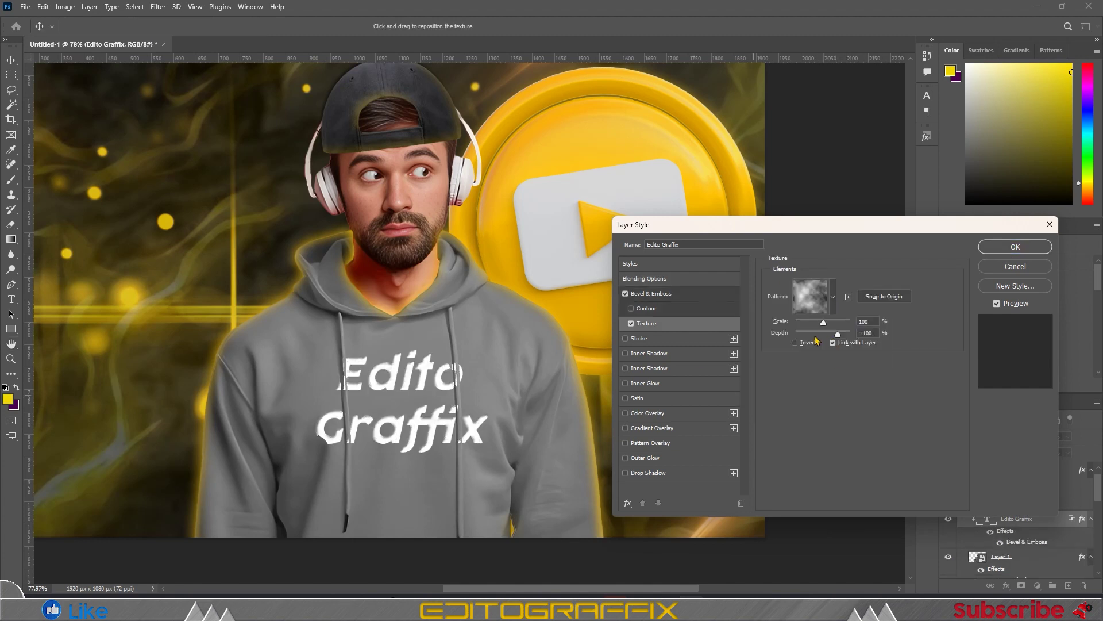
mouse_move(845, 342)
mouse_down()
mouse_move(789, 337)
mouse_move(812, 327)
mouse_up()
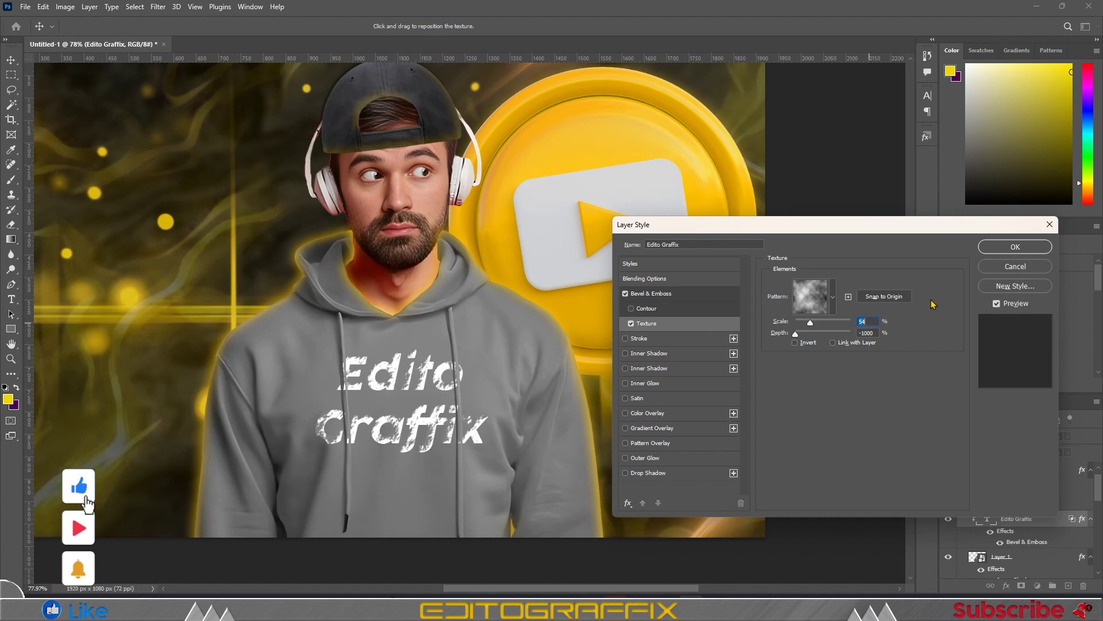
- Add a drop shadow with distance 0 and size 10, then nudge the text down
click(648, 473)
double_click(879, 335)
text(0)
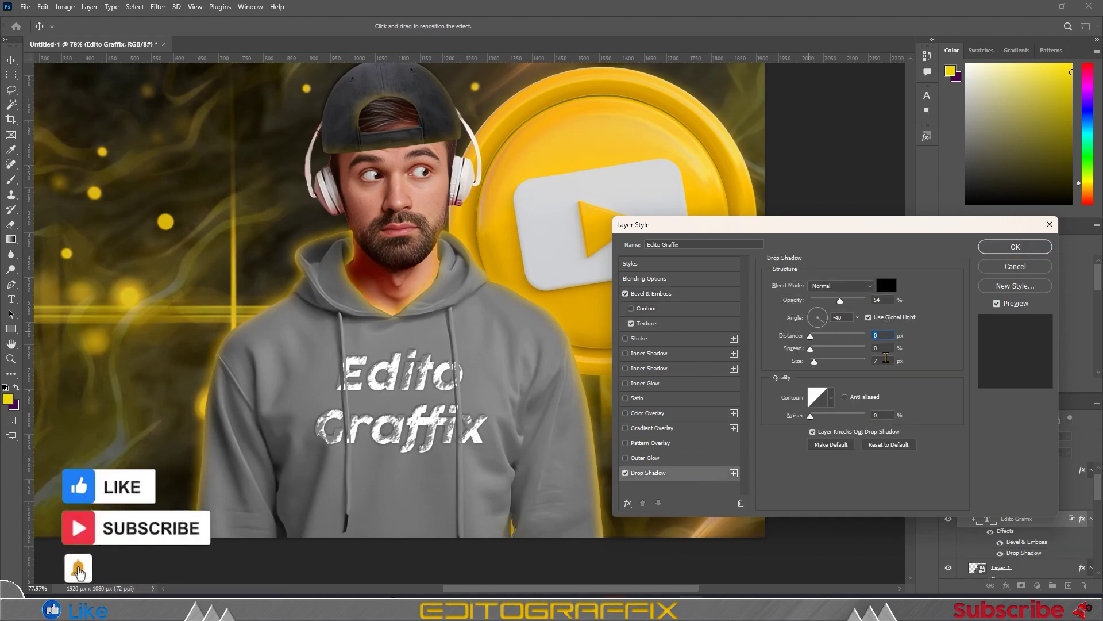
double_click(878, 361)
text(10)
click(1015, 247)
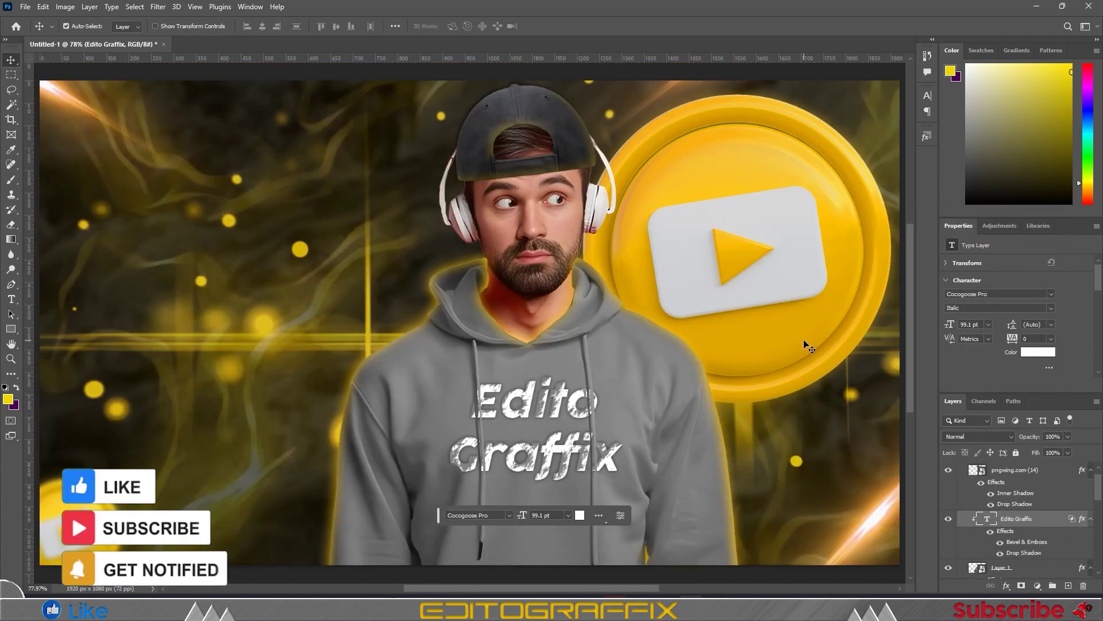
key(Down)
key(Down)
key(Down)
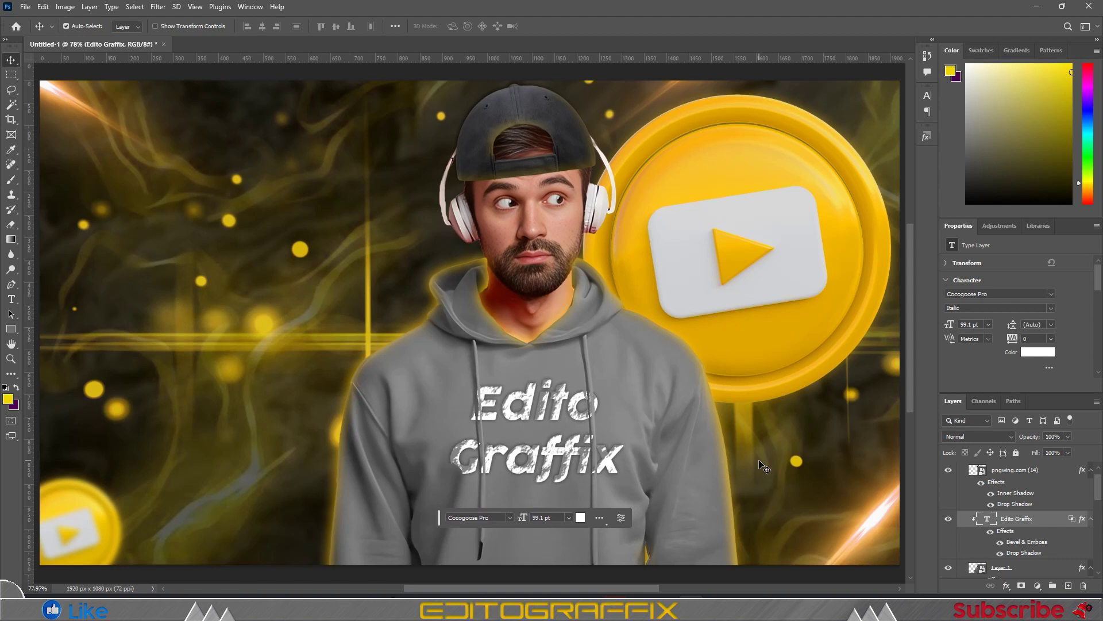
- Recolour the text to a light grey sampled from the hoodie fabric
click(581, 518)
click(919, 170)
drag(934, 312, 936, 302)
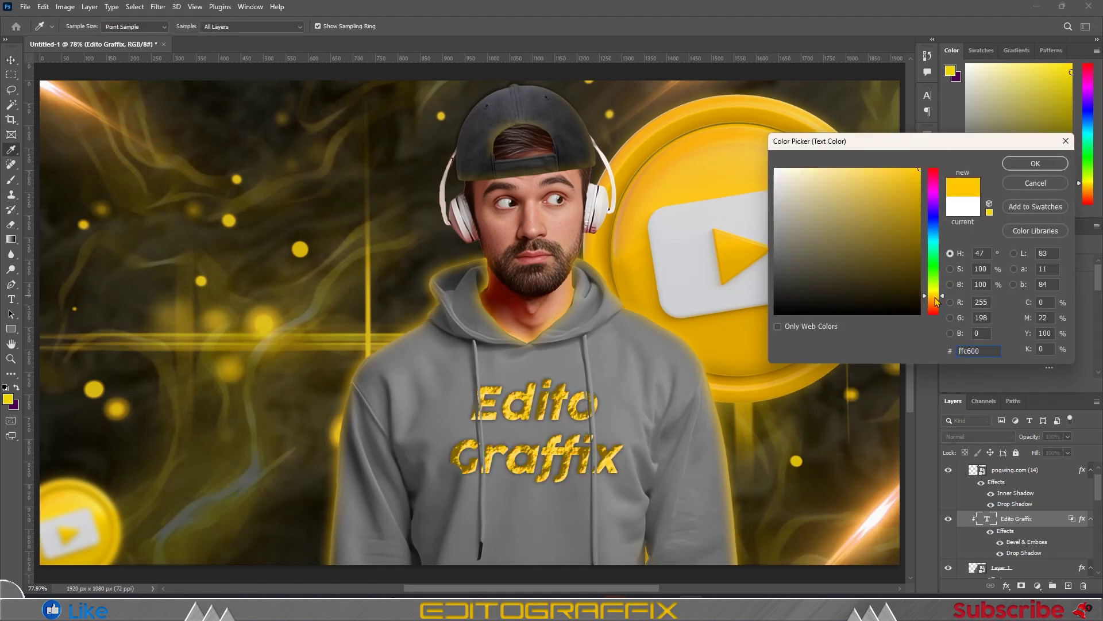
drag(809, 99, 629, 363)
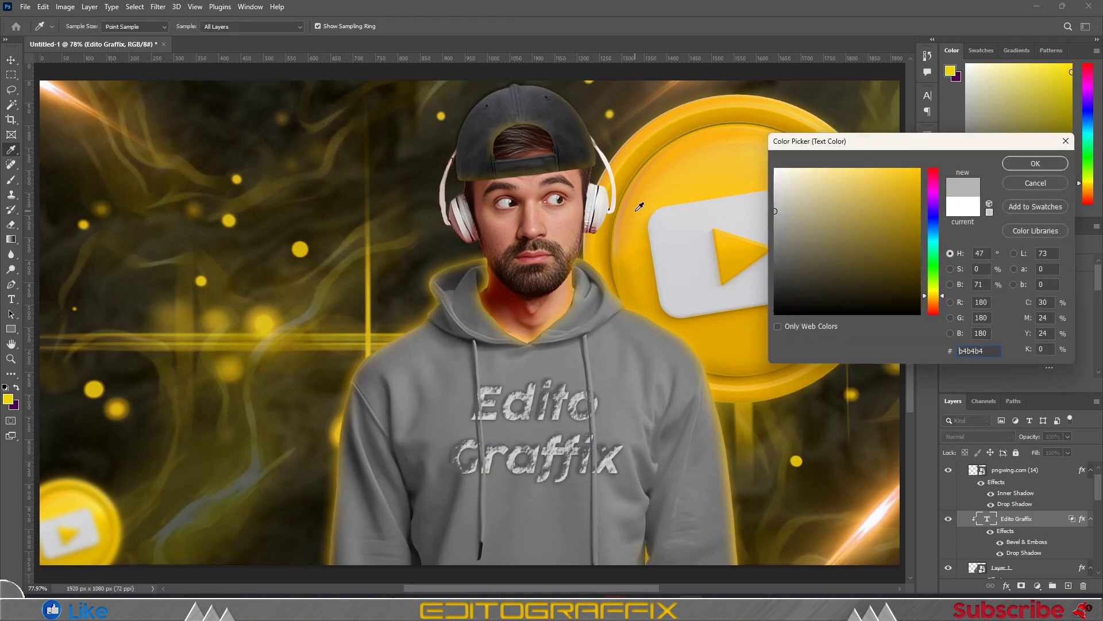
drag(772, 245, 774, 235)
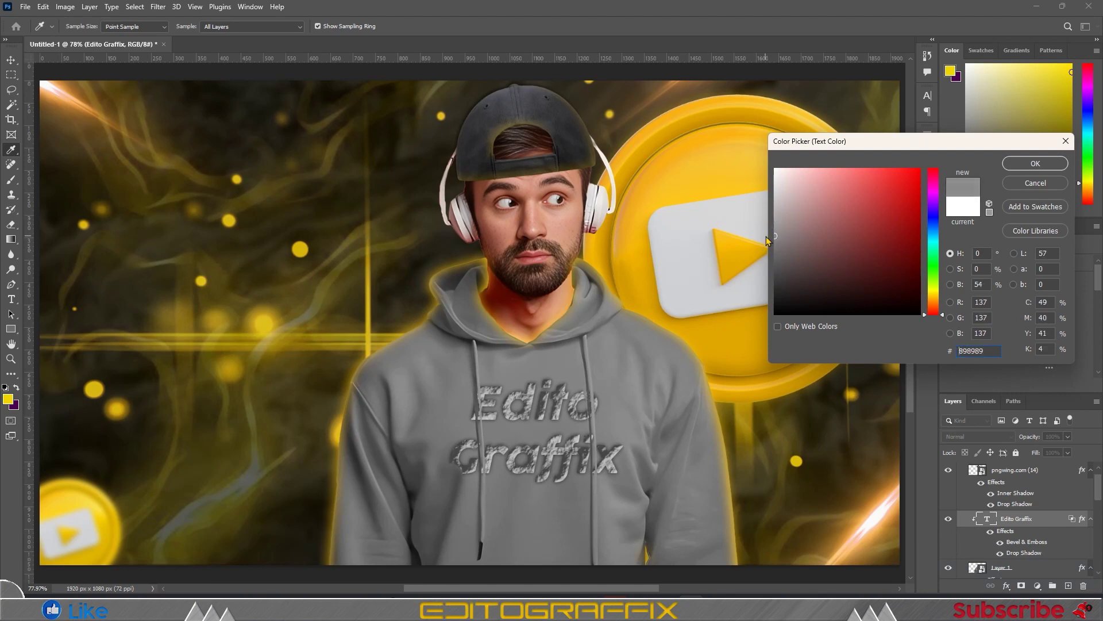
drag(723, 166, 738, 238)
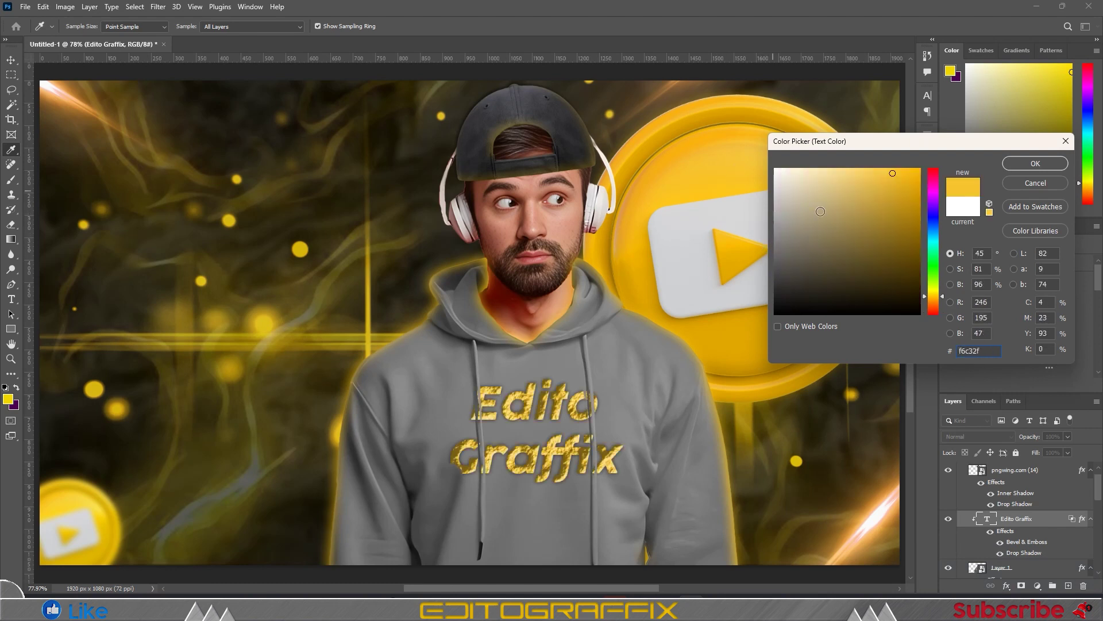
drag(827, 234, 795, 224)
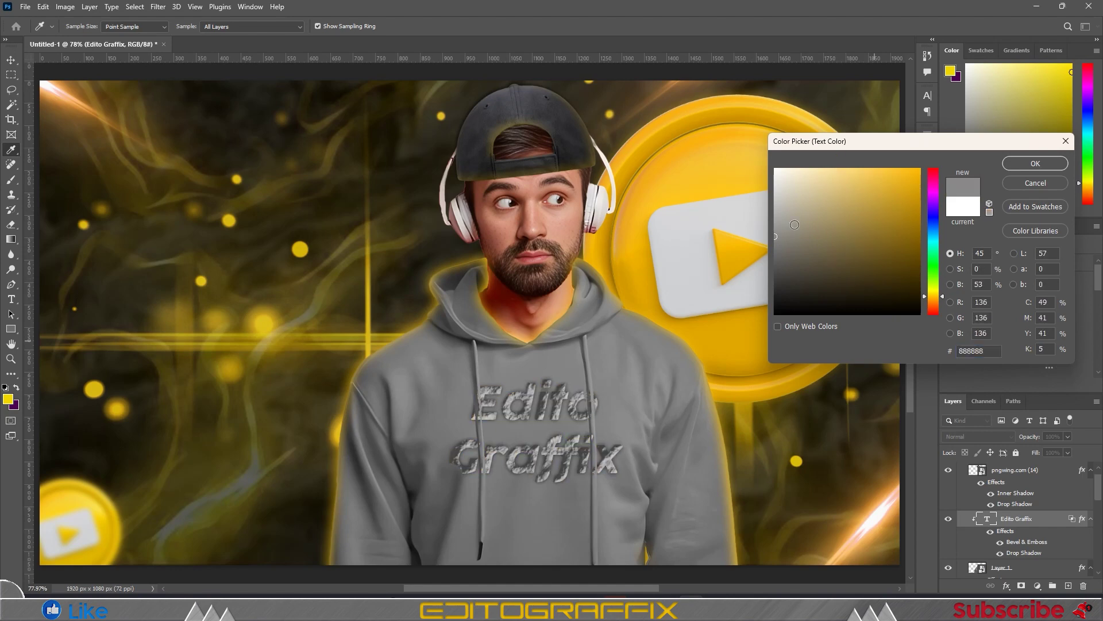
drag(795, 224, 775, 227)
key(Return)
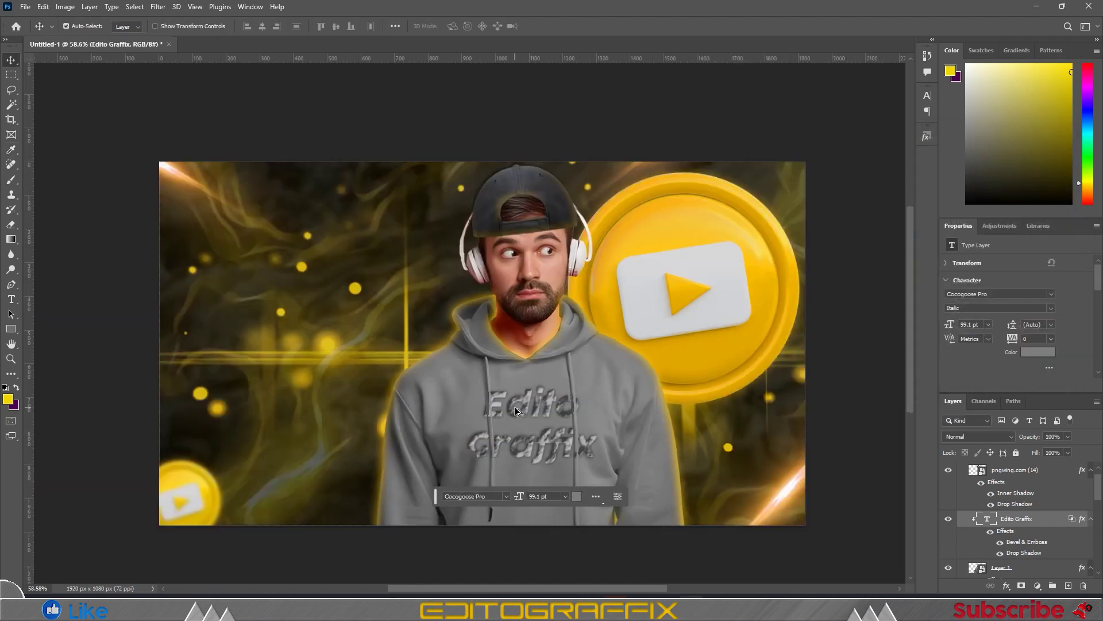
- Shift the Edito Graffix text slightly left on the hoodie
key(ctrl+t)
drag(448, 429, 436, 429)
key(Return)
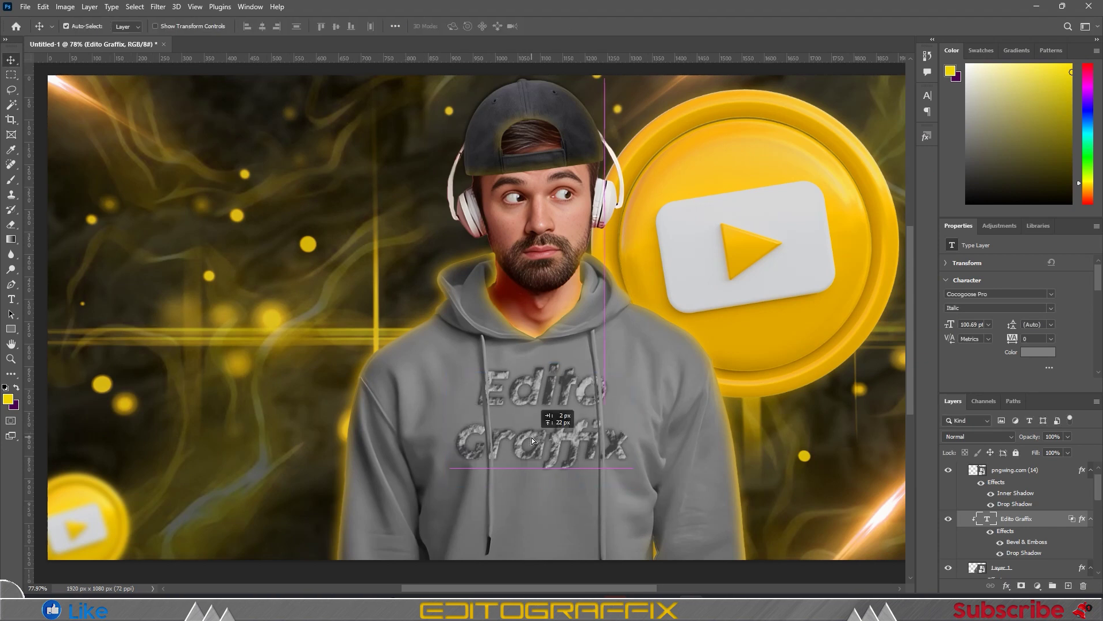
- Set the text's bevel contour range to 100% and texture scale to 243%
double_click(1034, 545)
click(646, 323)
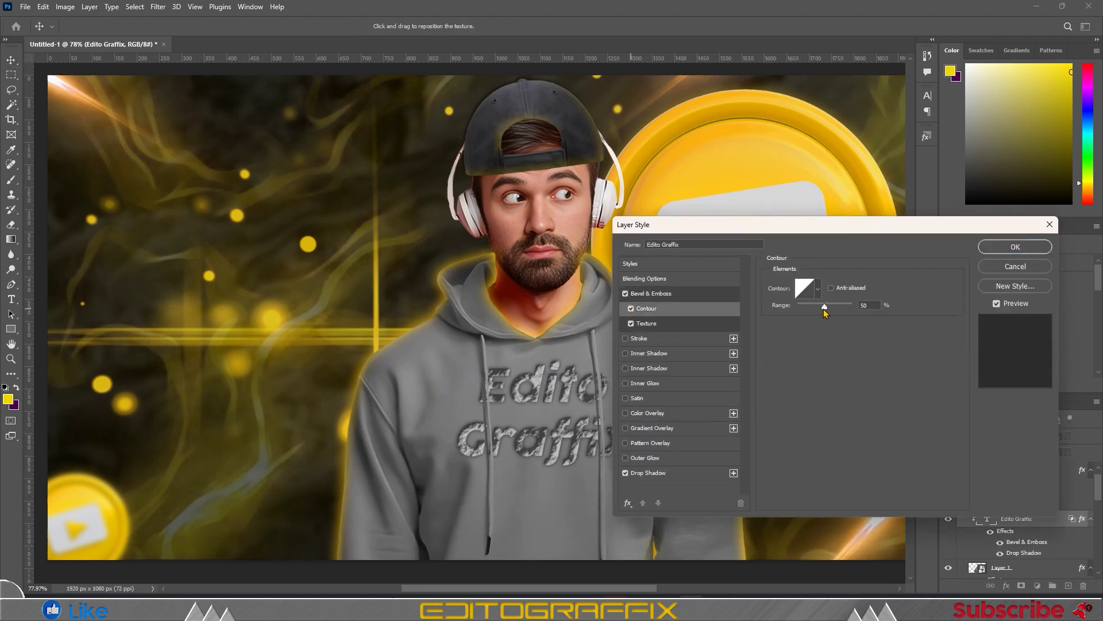
mouse_move(822, 317)
mouse_down()
mouse_move(878, 316)
mouse_move(829, 323)
mouse_up()
click(646, 323)
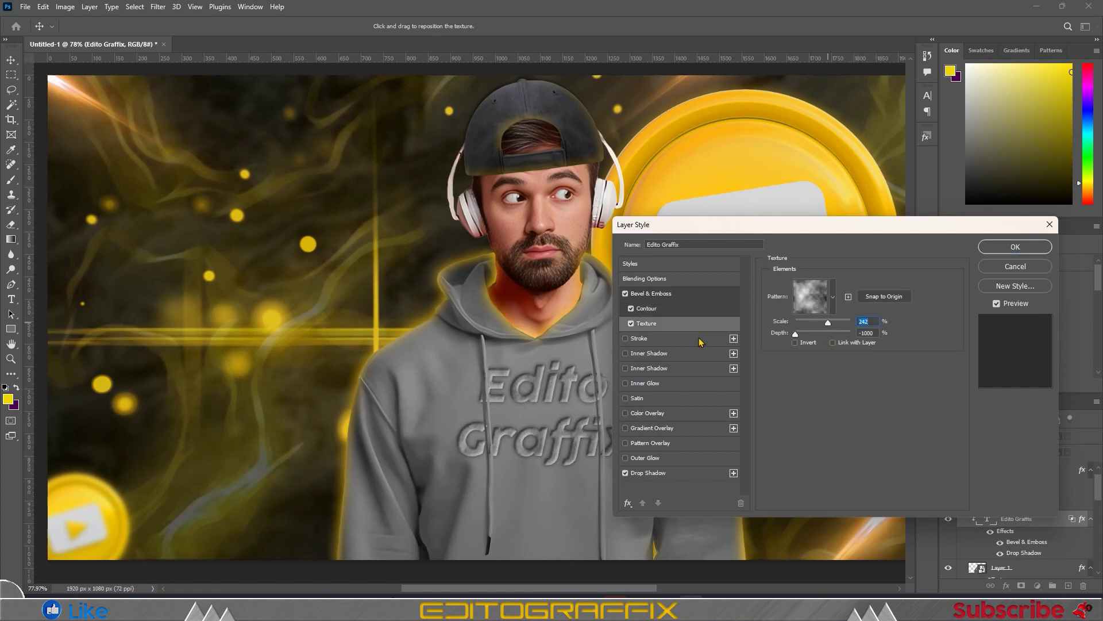
click(643, 473)
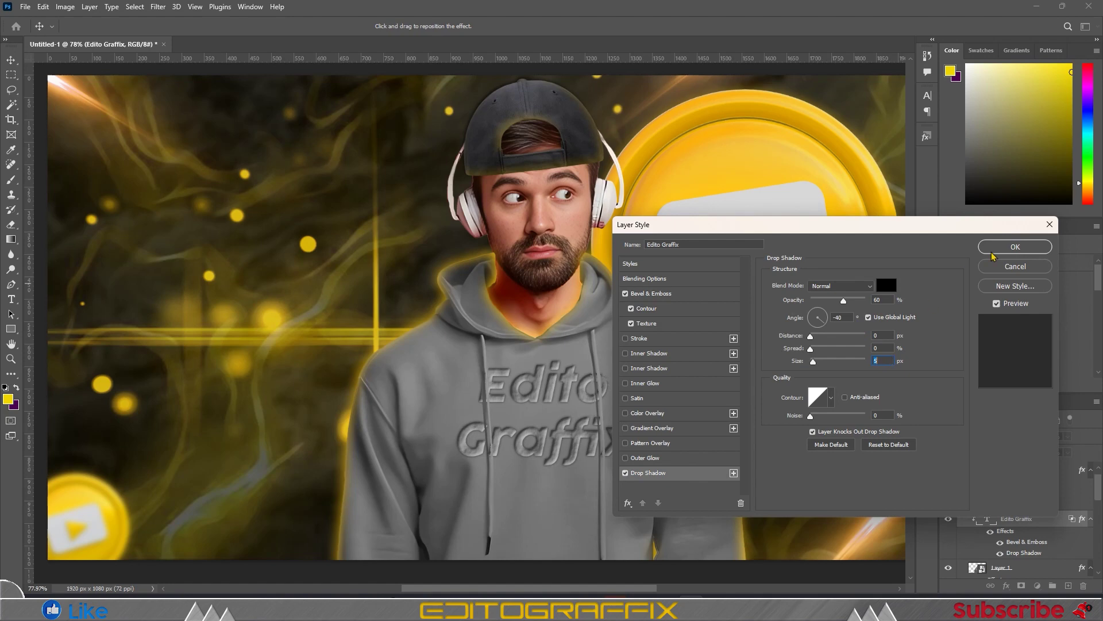
click(992, 251)
- Scale the Edito Graffix text down to roughly 84% with Free Transform
scroll(634, 288, down, 4)
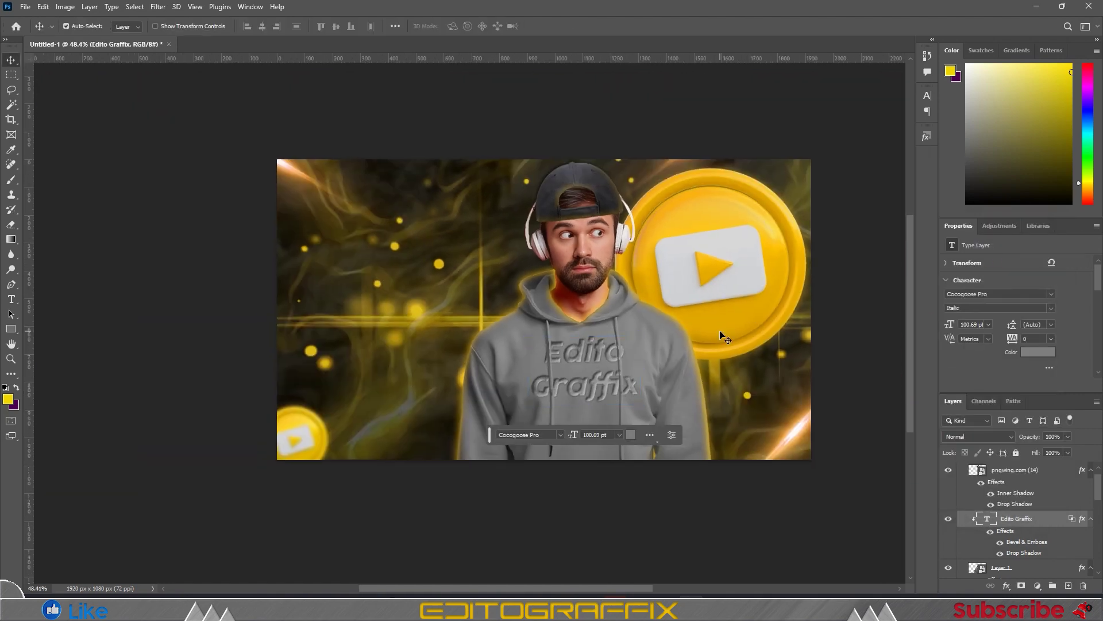
scroll(651, 395, up, 3)
scroll(632, 403, down, 1)
key(ctrl+t)
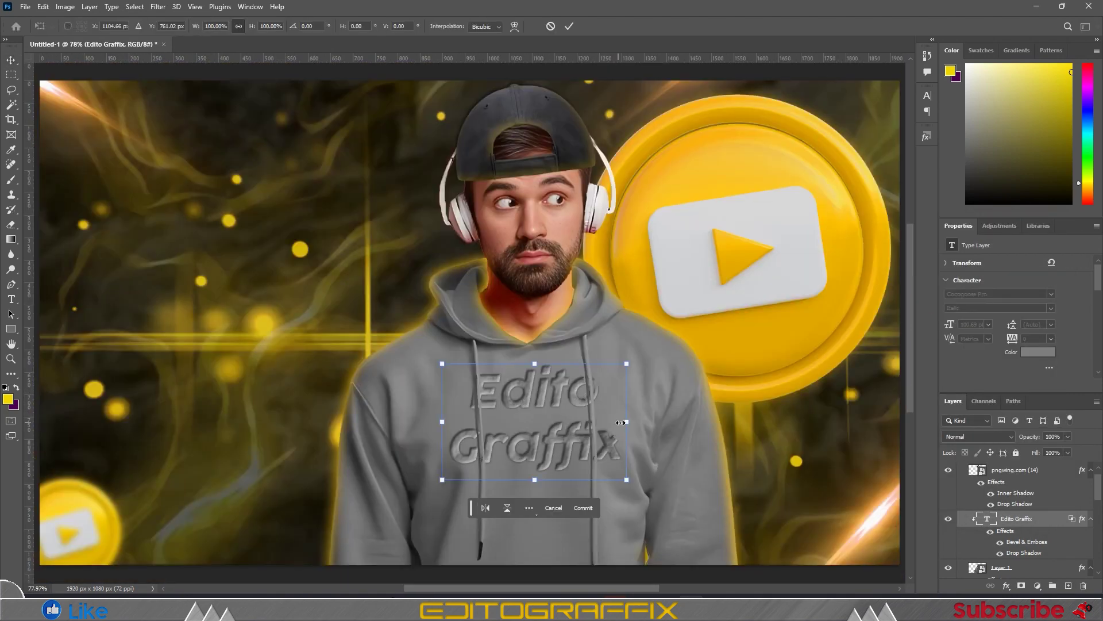
drag(661, 494, 604, 459)
drag(481, 422, 449, 421)
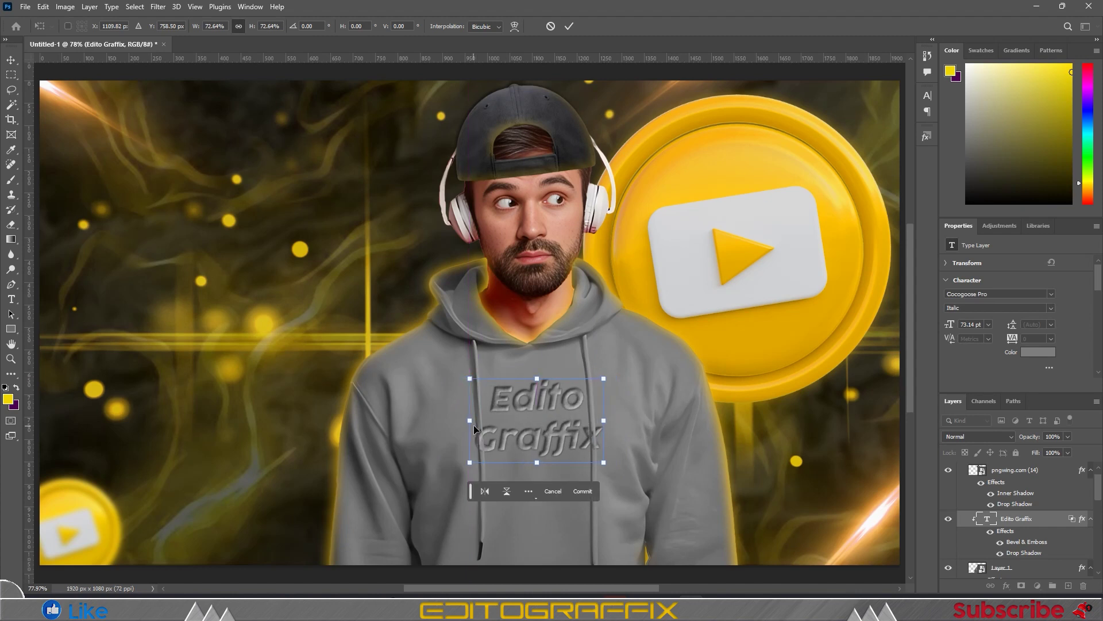
click(574, 498)
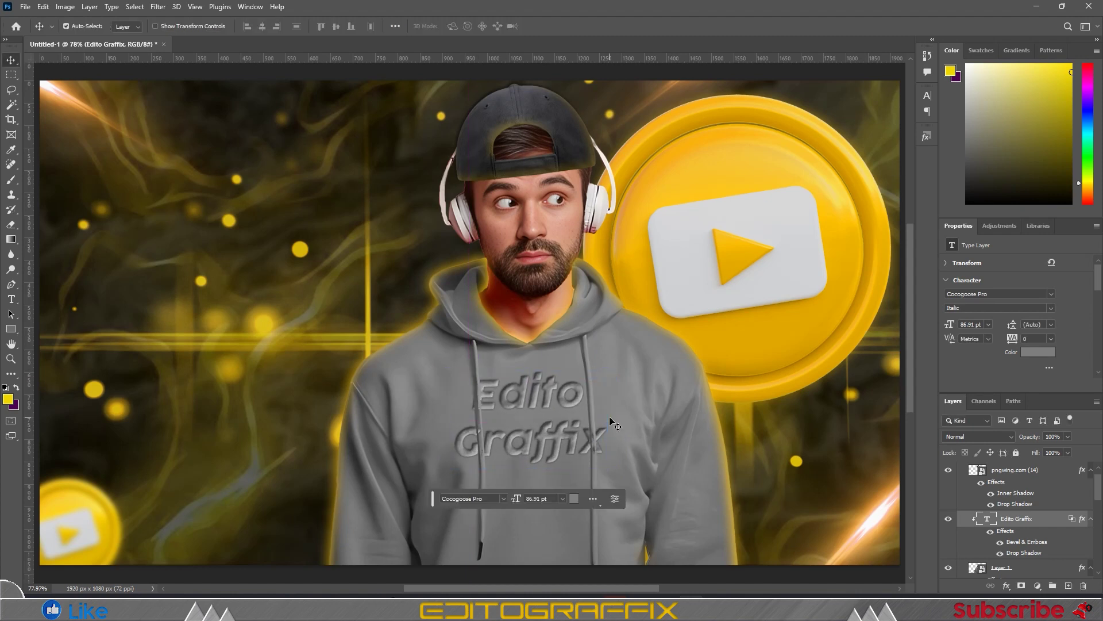
- Add a new '10' text layer and move it to the left side
scroll(287, 197, down, 1)
click(286, 197)
text(10)
drag(314, 201, 628, 468)
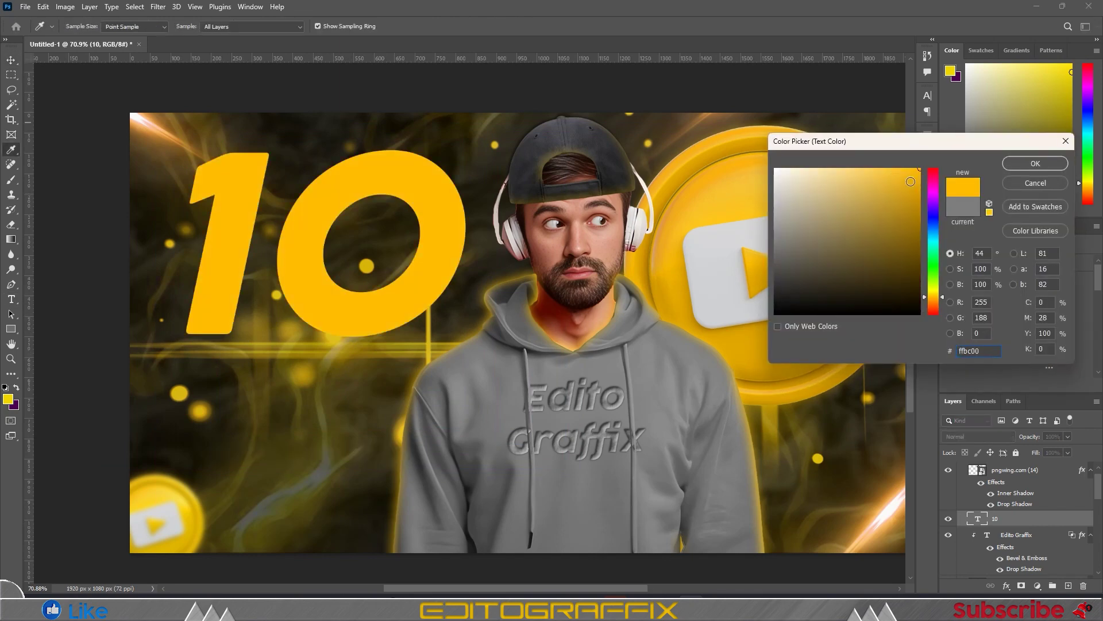
- Confirm #ffbc00 yellow for the 10 and switch its font to Consolas
click(1022, 165)
click(1051, 294)
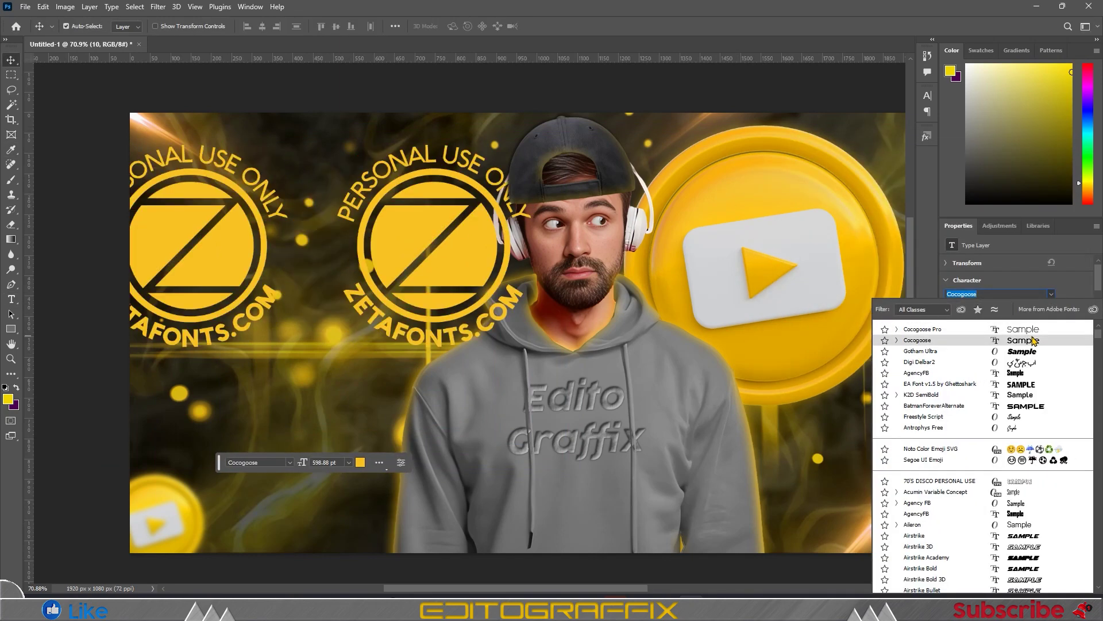
click(1032, 394)
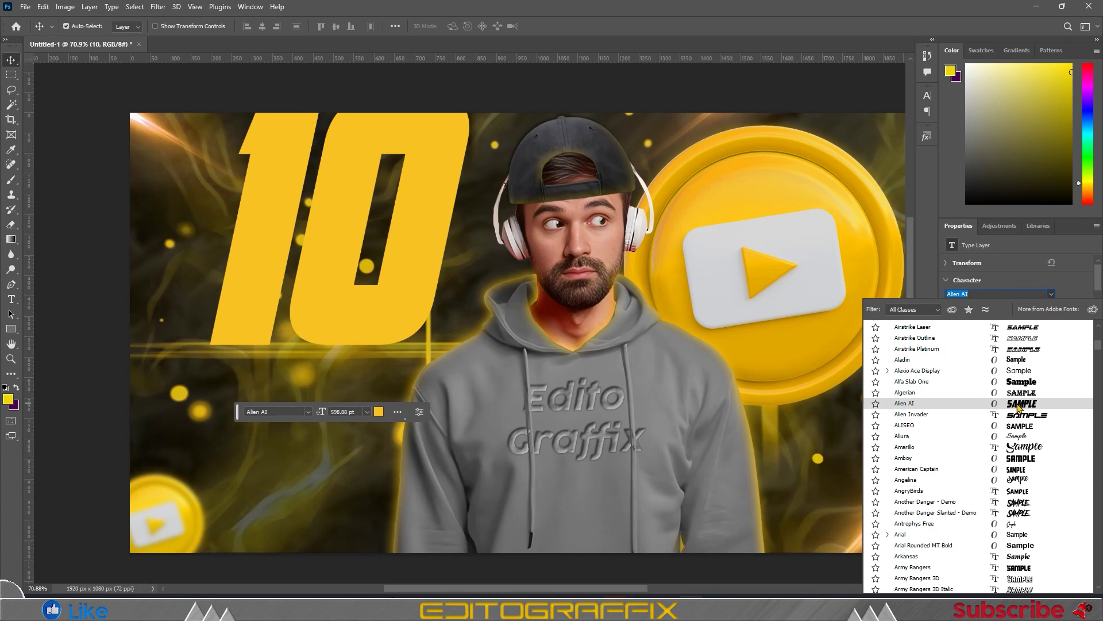
scroll(1044, 468, down, 2)
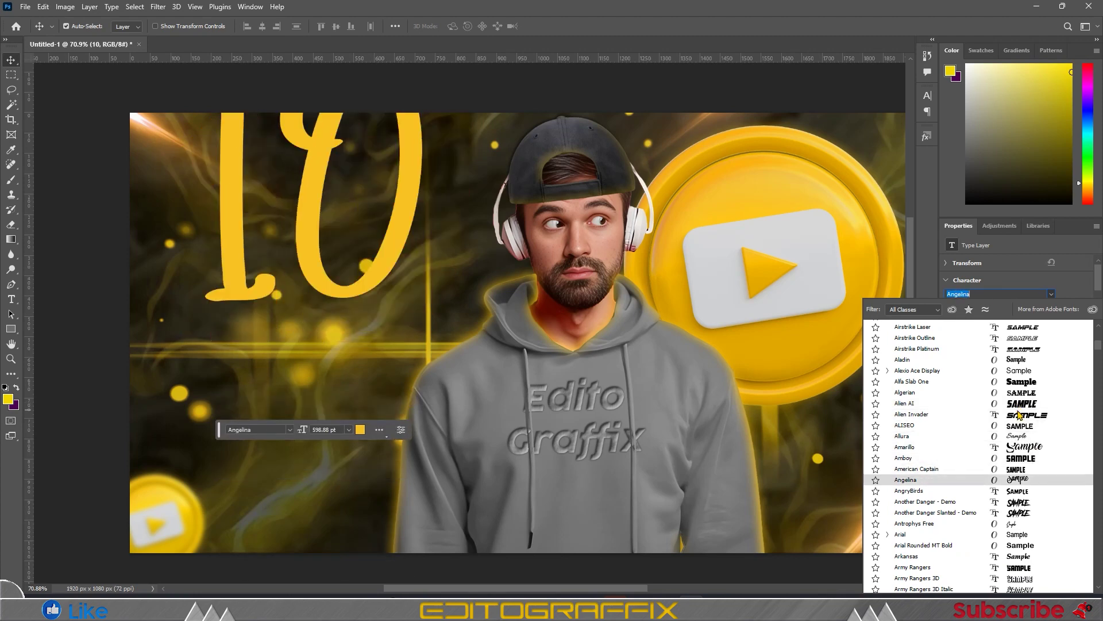
scroll(1019, 448, down, 4)
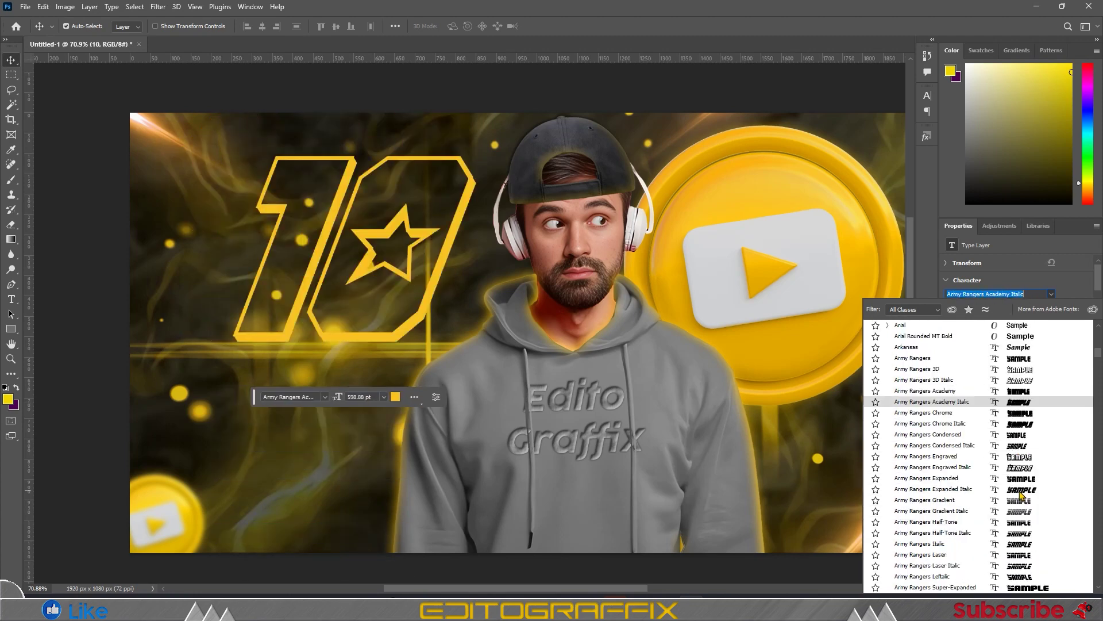
scroll(1020, 454, down, 5)
scroll(1022, 449, down, 4)
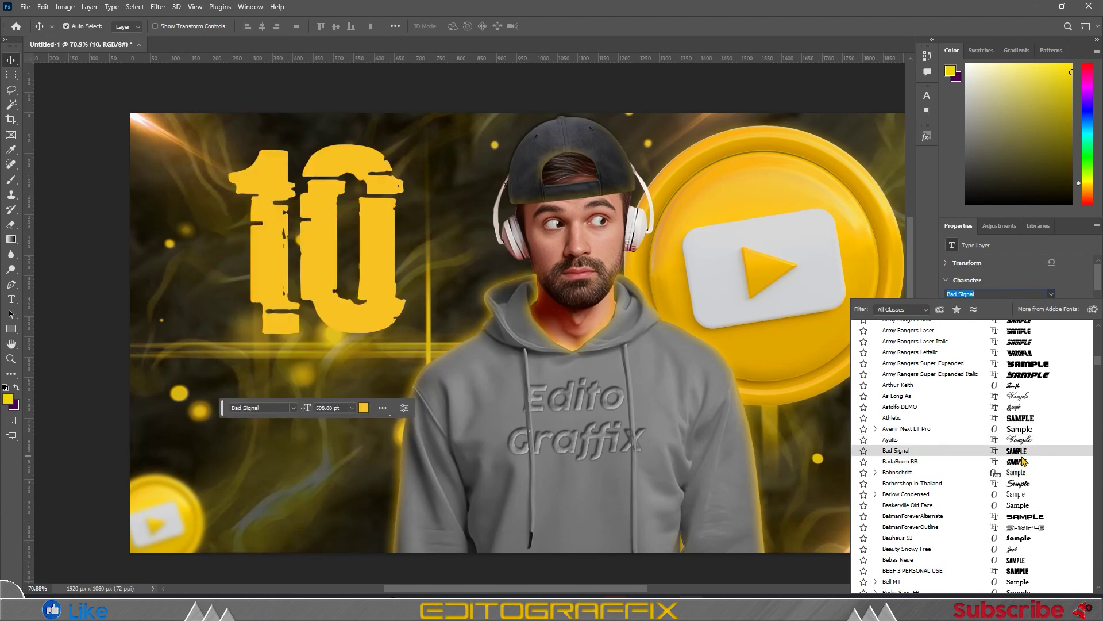
scroll(1022, 457, down, 3)
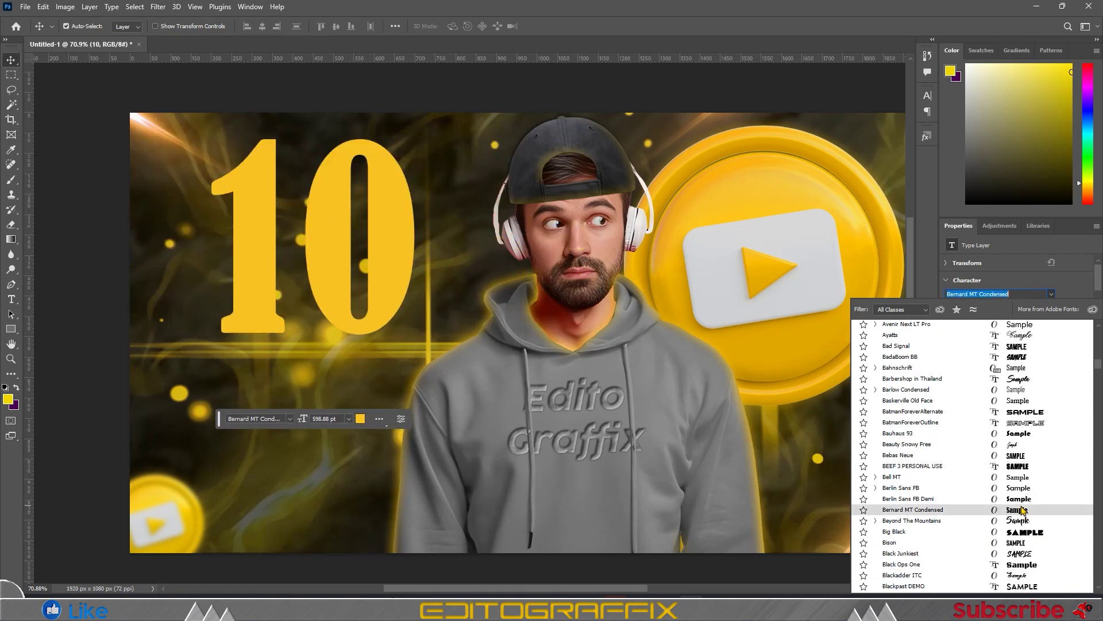
scroll(1023, 500, down, 2)
scroll(1026, 488, down, 2)
scroll(1028, 478, down, 3)
scroll(1029, 477, down, 4)
scroll(1029, 483, down, 4)
scroll(1029, 495, down, 4)
scroll(1029, 499, down, 2)
scroll(1026, 503, down, 2)
scroll(1023, 509, down, 3)
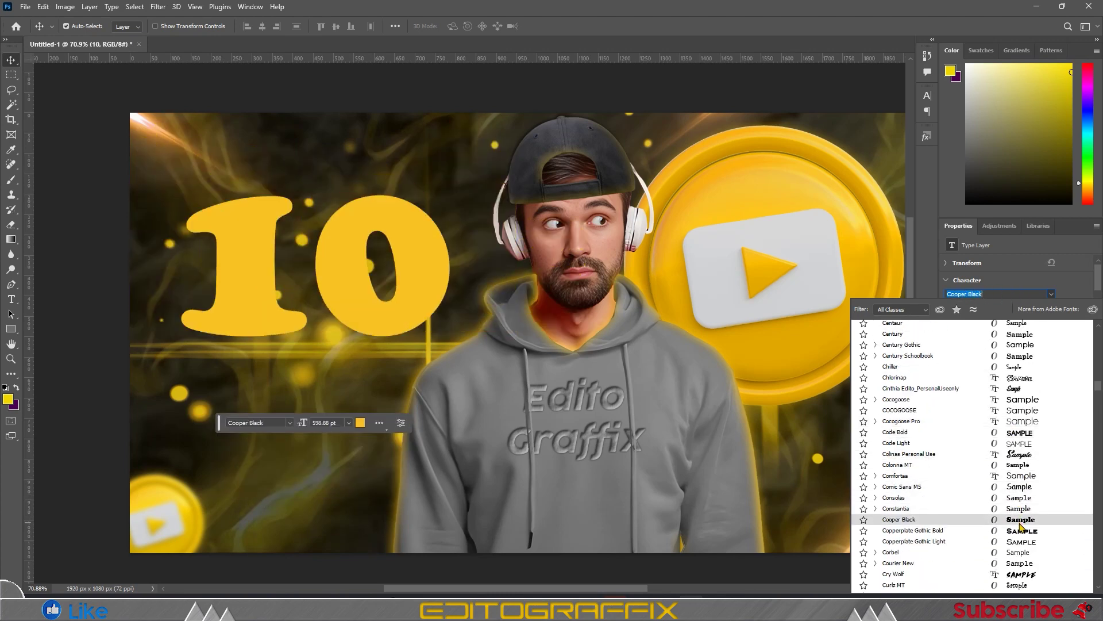
click(1018, 497)
- Make the 10 upright Consolas Bold and apply a blue glowing preset style
click(1051, 308)
click(977, 351)
click(1051, 308)
click(977, 338)
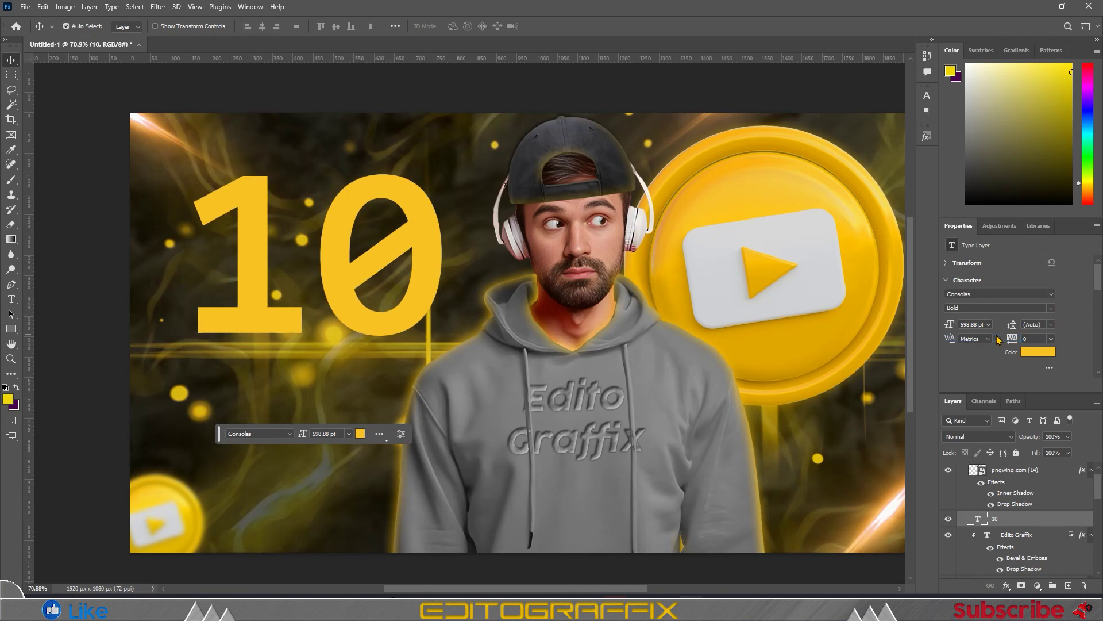
click(927, 136)
click(813, 453)
- Try pink and then blue glossy preset styles on the 10
scroll(811, 414, down, 3)
scroll(809, 368, down, 2)
click(808, 336)
click(762, 334)
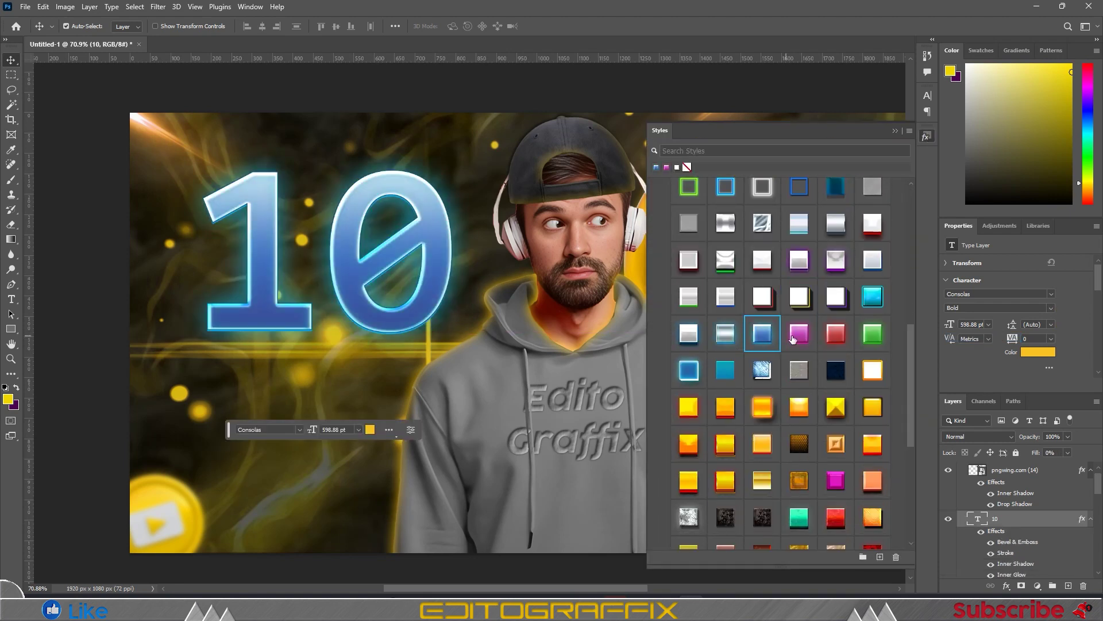
- Make the 10's drop shadow and outer glow yellow
double_click(1045, 543)
click(649, 428)
click(886, 286)
click(914, 173)
click(1029, 180)
click(645, 412)
click(780, 328)
click(935, 293)
- Recolour the 10's gradient overlay with light yellow and yellow stops
click(1029, 179)
click(652, 397)
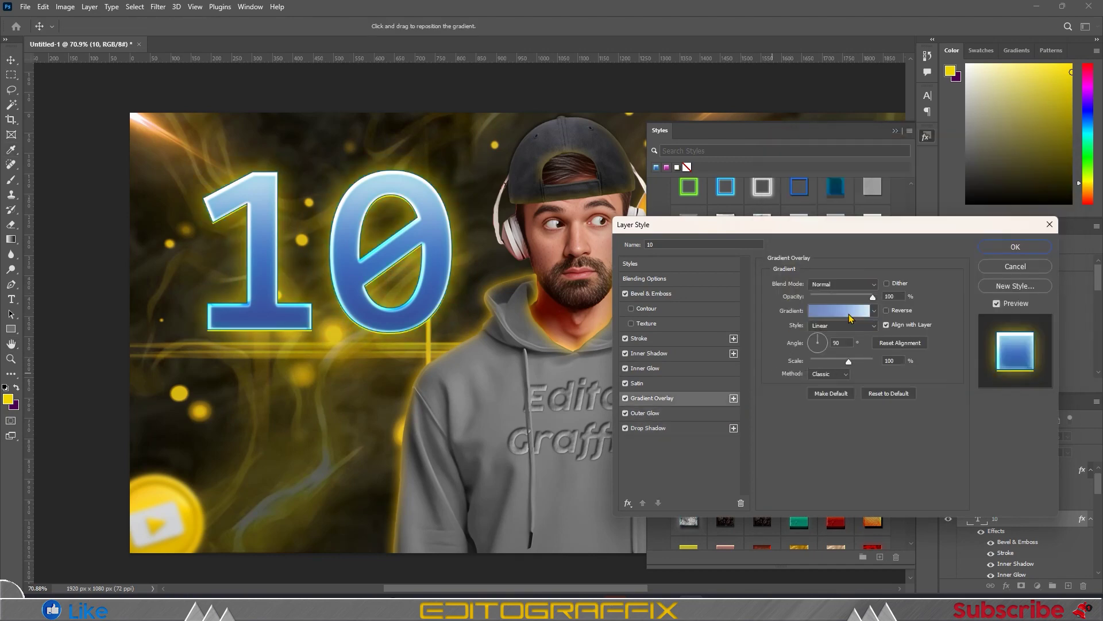
click(833, 313)
click(758, 320)
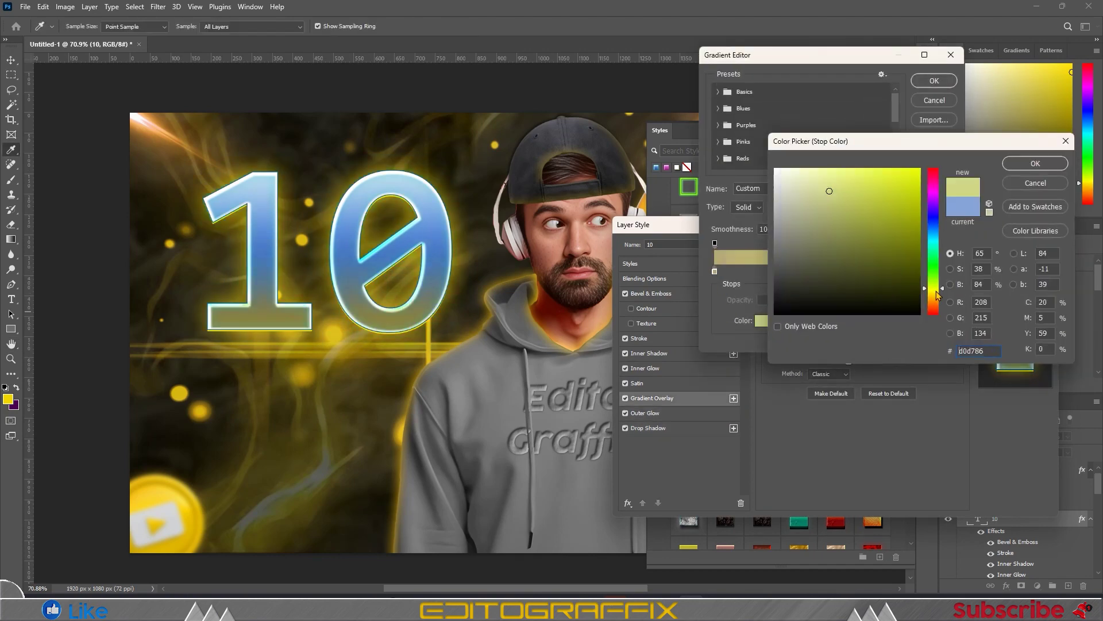
click(830, 191)
click(1020, 167)
click(916, 275)
click(798, 329)
click(1020, 167)
click(935, 81)
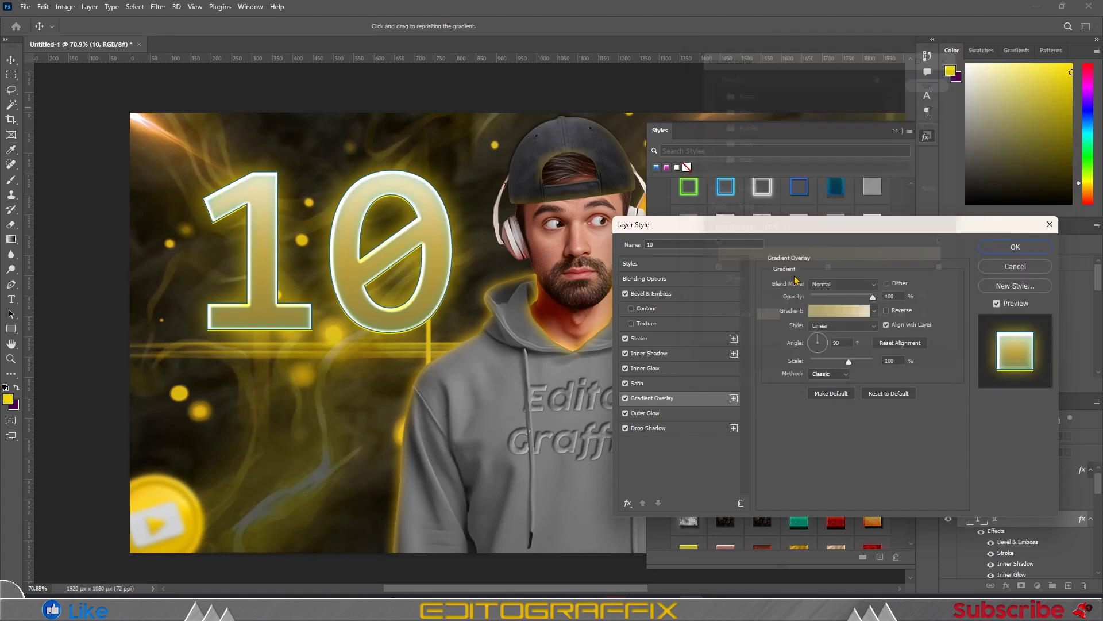
- Make the inner glow yellow and shift the stroke colour to orange
click(650, 368)
click(796, 324)
click(936, 295)
click(1035, 163)
click(639, 338)
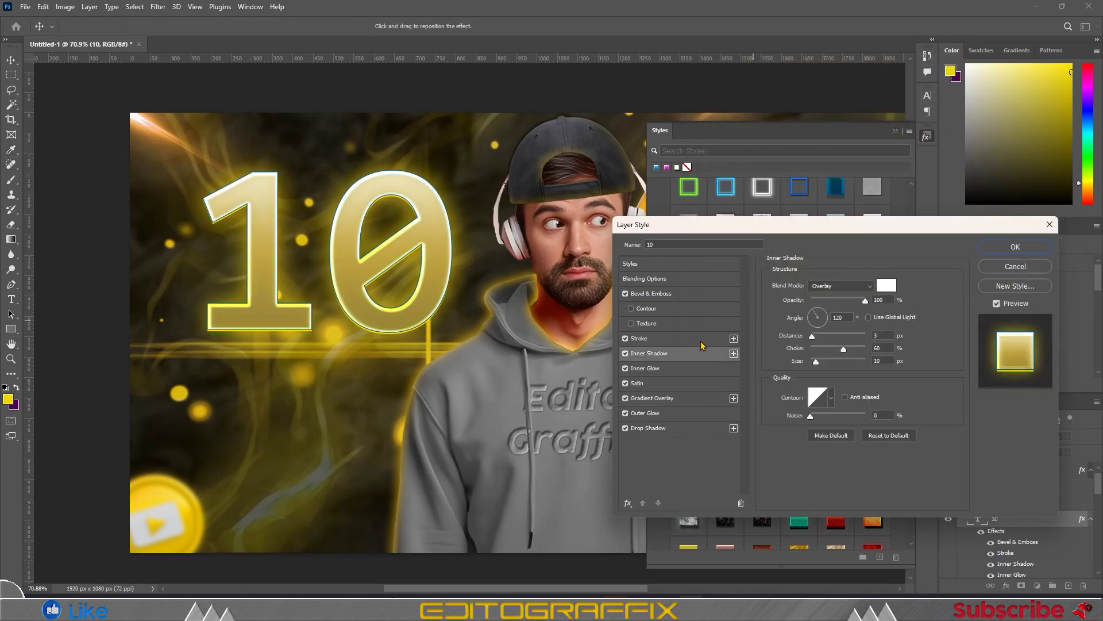
click(796, 368)
click(936, 290)
mouse_move(936, 290)
mouse_down()
mouse_move(935, 313)
mouse_move(936, 297)
mouse_up()
click(1035, 163)
- Turn off the gradient overlay and set the inner glow to deep gold #c79c05
click(696, 294)
click(649, 427)
click(626, 398)
click(636, 383)
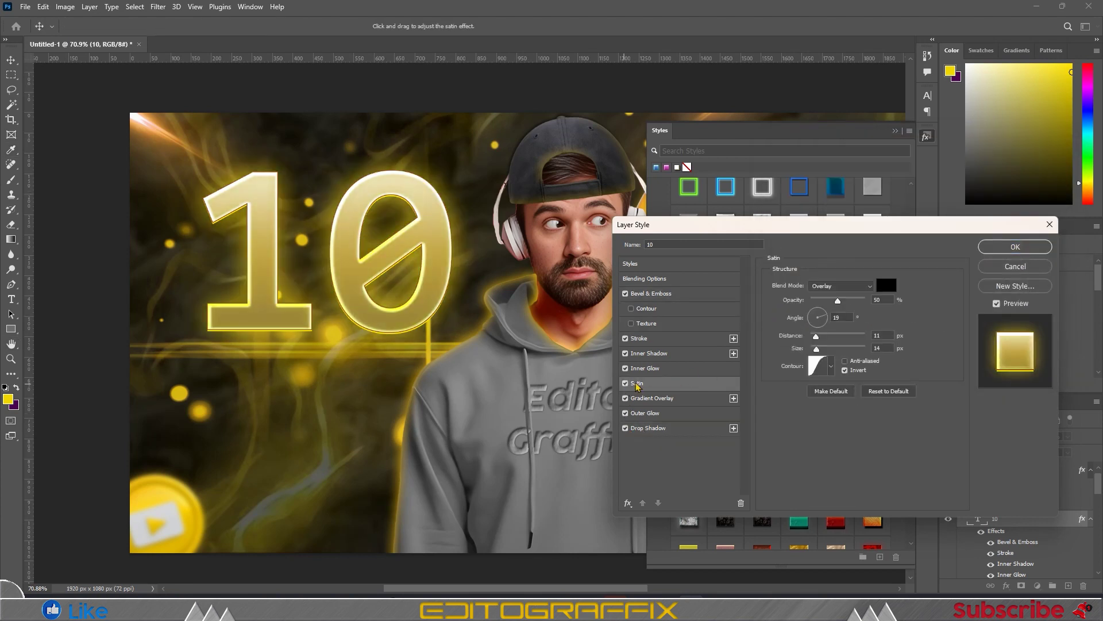
click(696, 368)
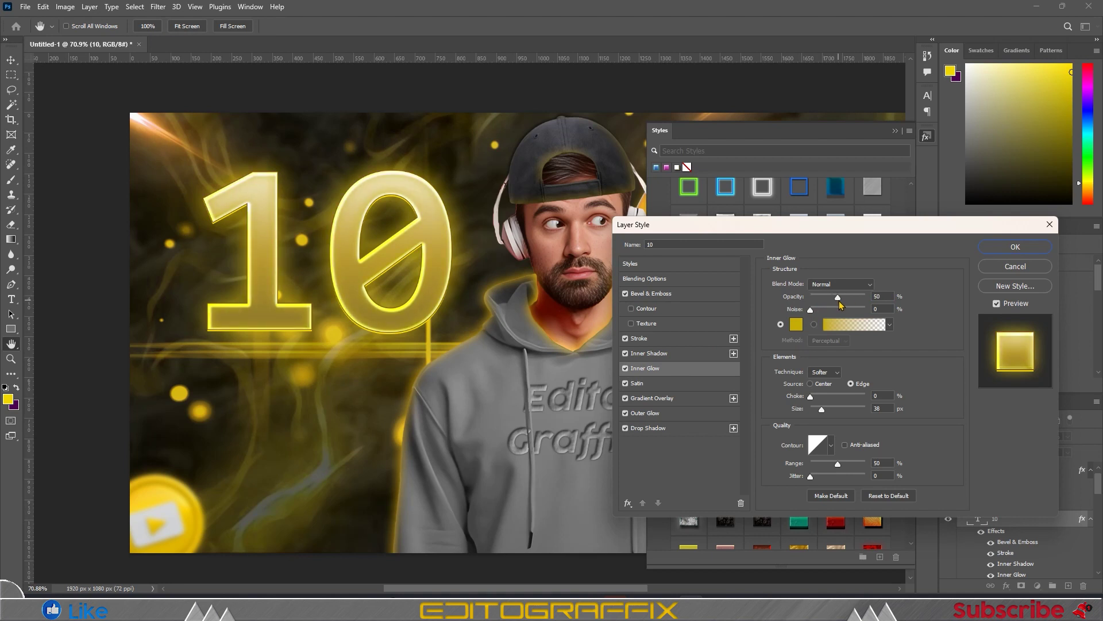
click(796, 324)
mouse_move(935, 295)
mouse_down()
mouse_move(938, 308)
mouse_move(938, 294)
mouse_up()
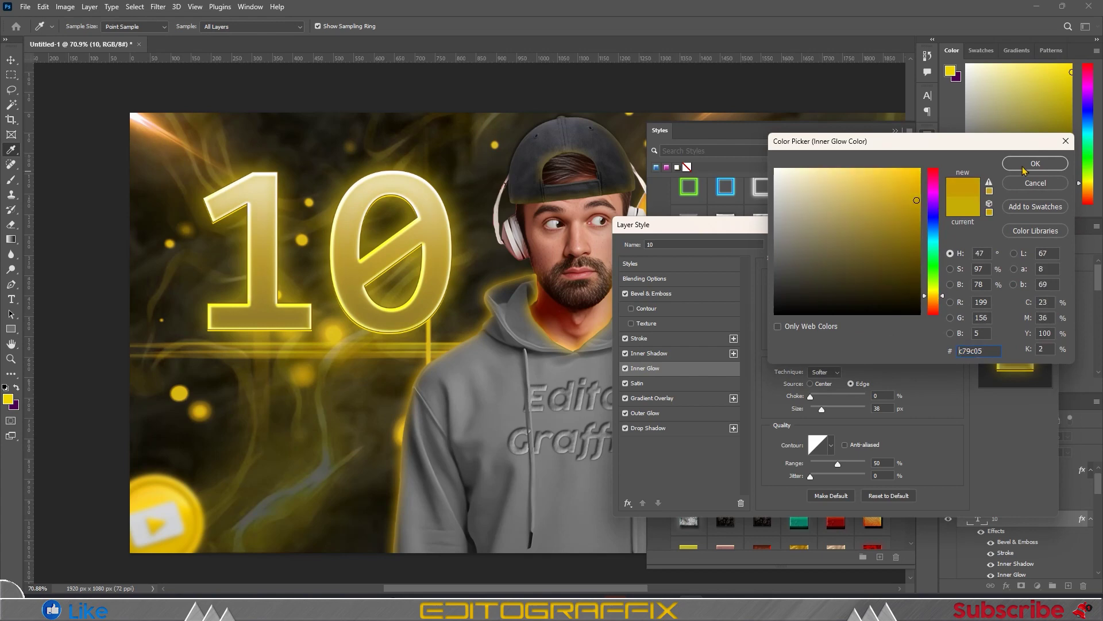
key(Return)
key(Return)
- Try the green neon and then blue neon presets on the 10
scroll(804, 345, down, 5)
drag(799, 220, 787, 174)
scroll(782, 287, up, 5)
click(727, 292)
click(729, 291)
- Set the 10's drop shadow to olive #787133 and bevel shadow to dark gold #2e2400
click(769, 256)
click(730, 295)
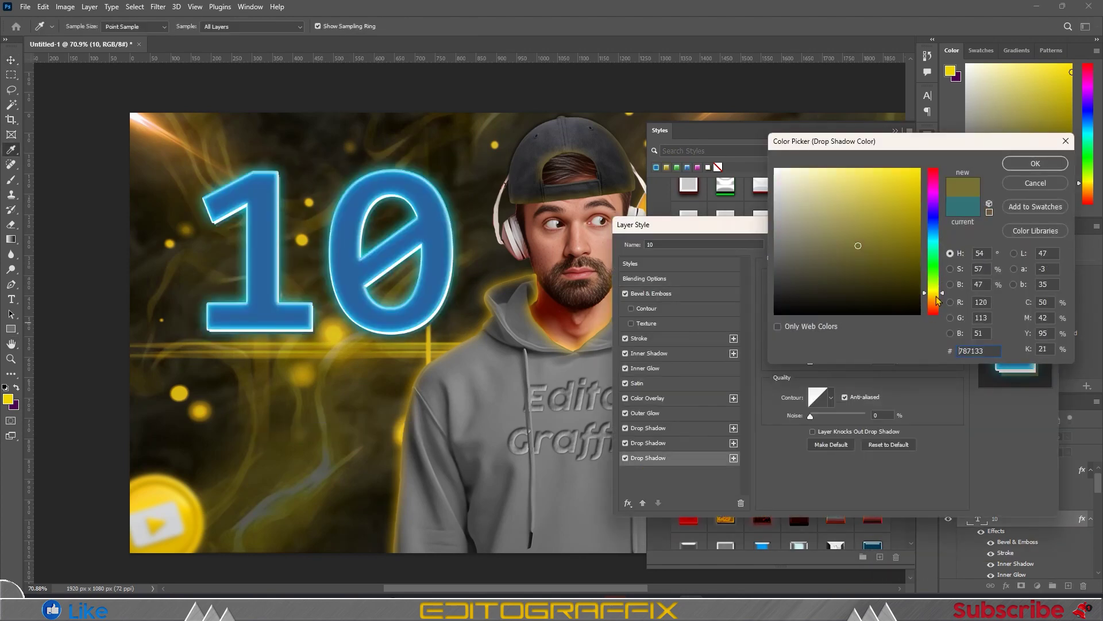
key(Return)
click(706, 429)
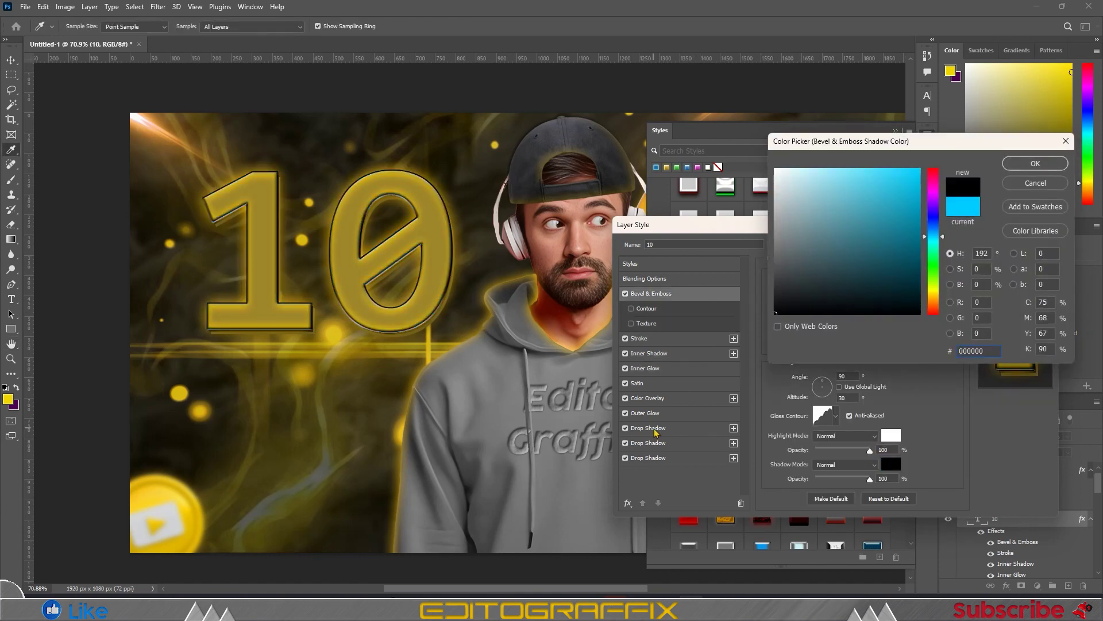
text(ffc600)
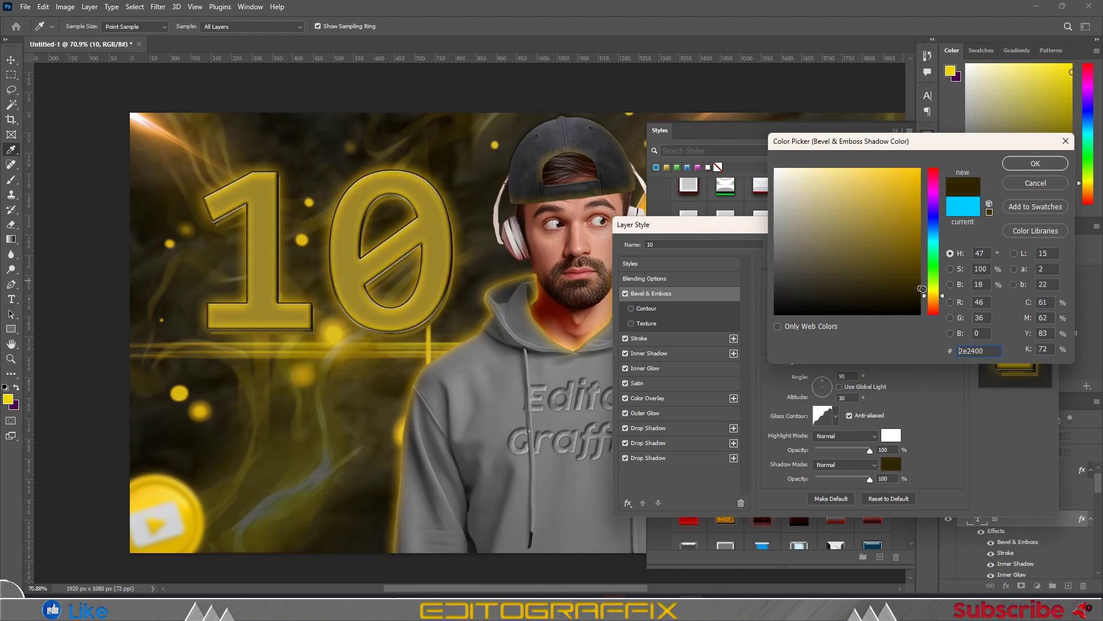
click(1016, 165)
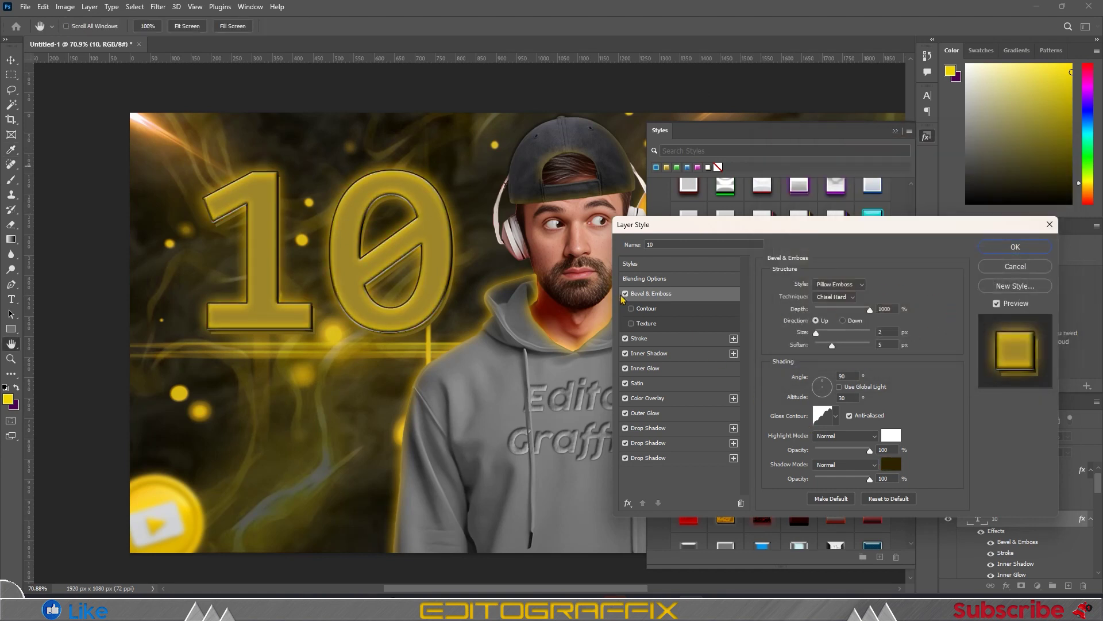
click(893, 465)
key(Return)
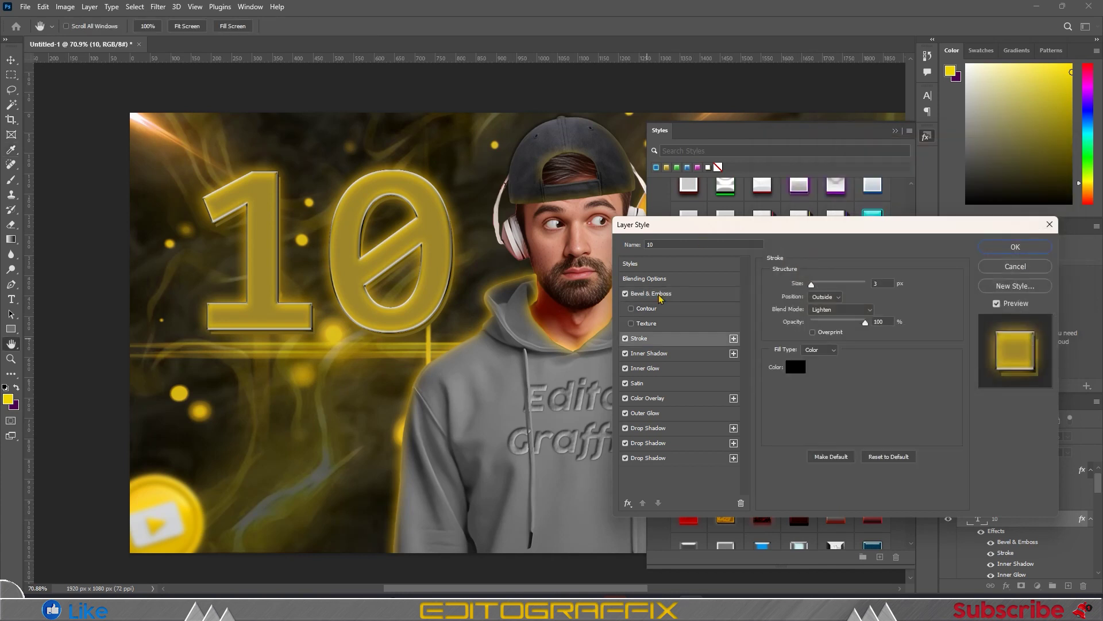
- Give the 10 a pale yellow #fff1b8 outline and apply the saved gold style
click(689, 338)
click(795, 367)
text(fff1b8)
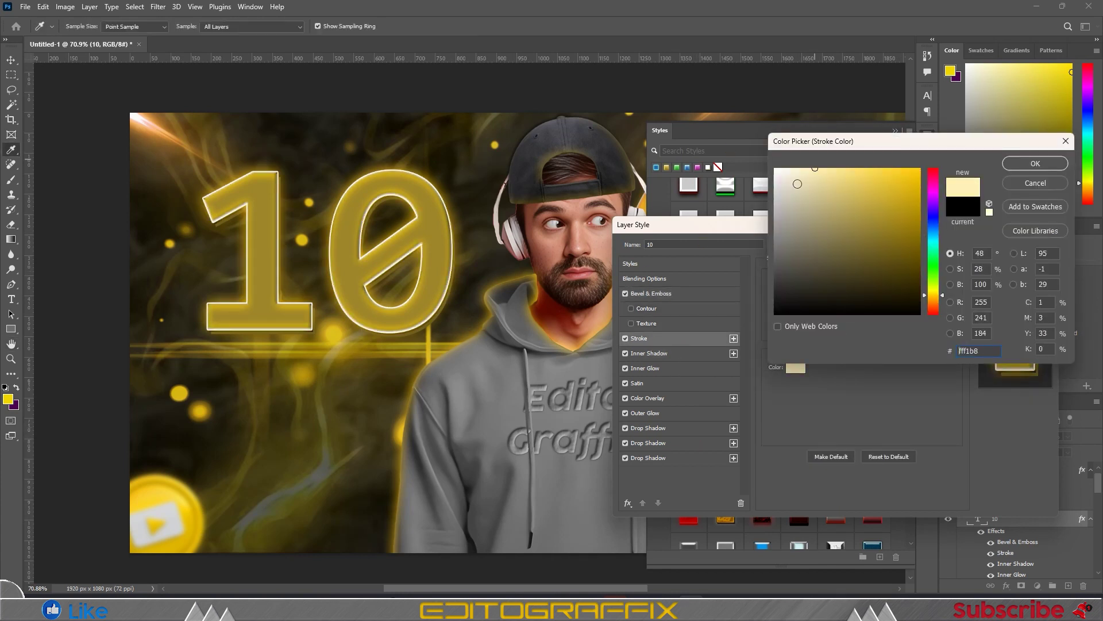
key(Return)
key(Return)
drag(669, 529, 747, 176)
click(728, 308)
click(758, 272)
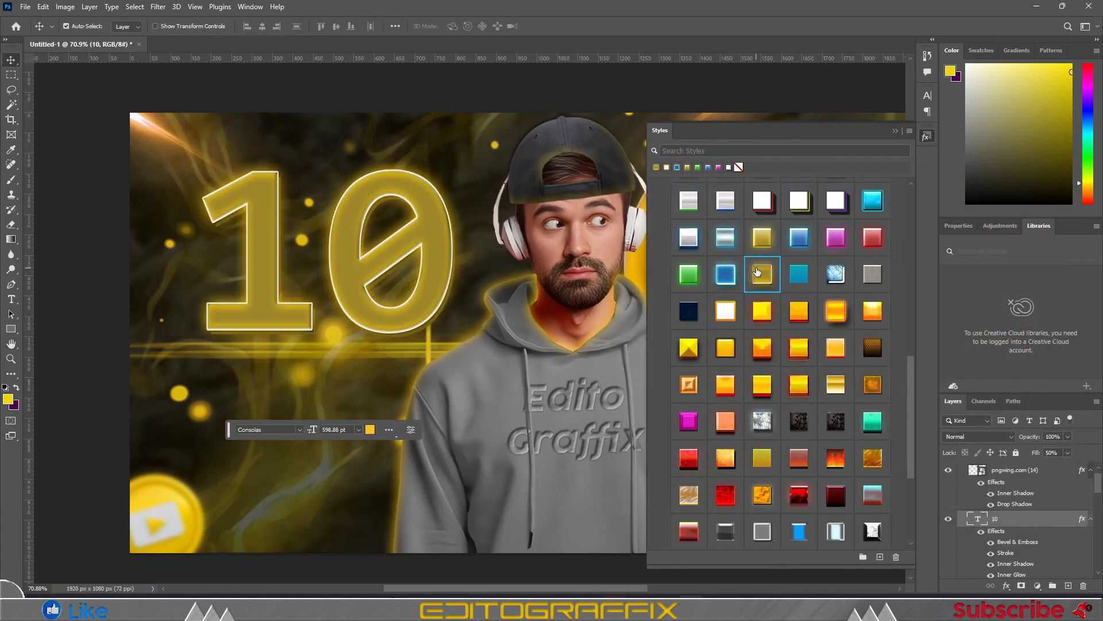
- Turn off the 10's second drop shadow and set its satin colour to #edc62c
double_click(1053, 519)
click(626, 443)
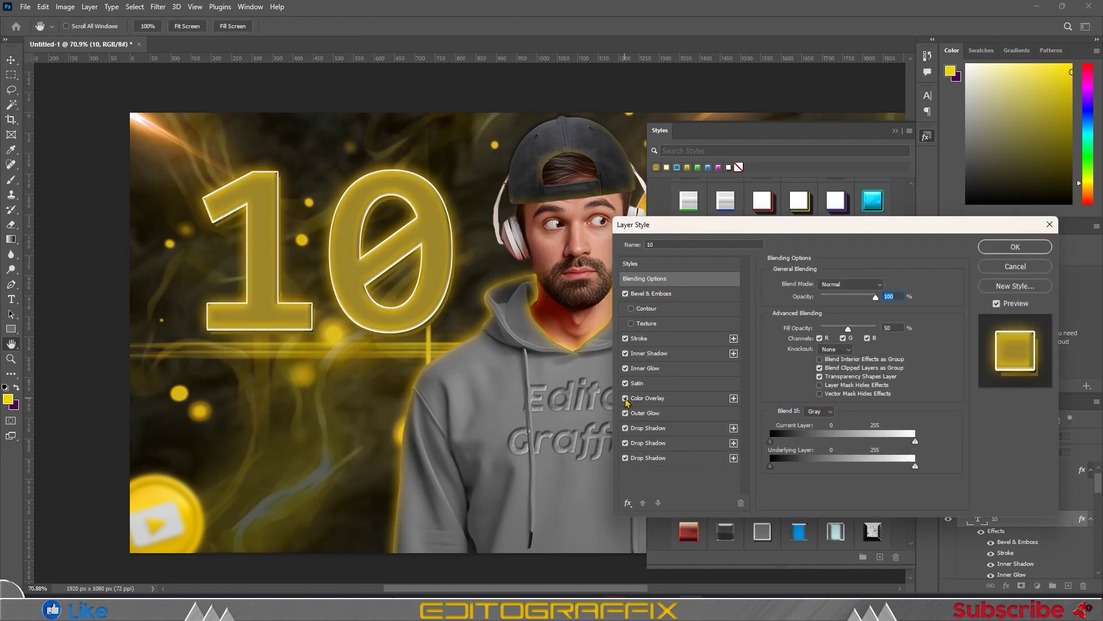
click(637, 383)
click(888, 284)
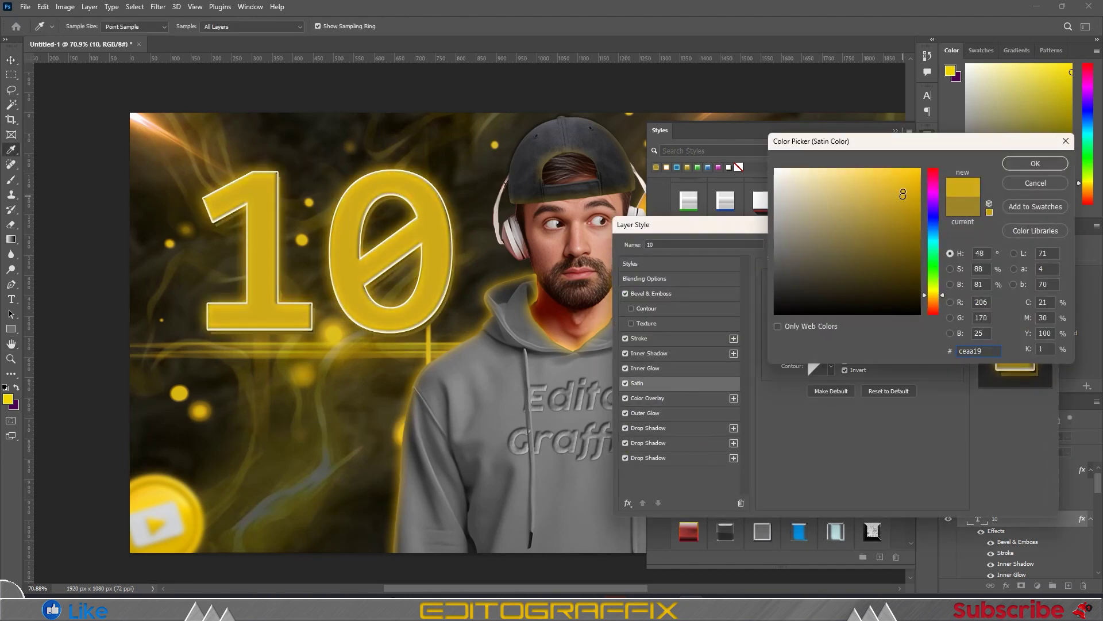
click(905, 181)
click(905, 186)
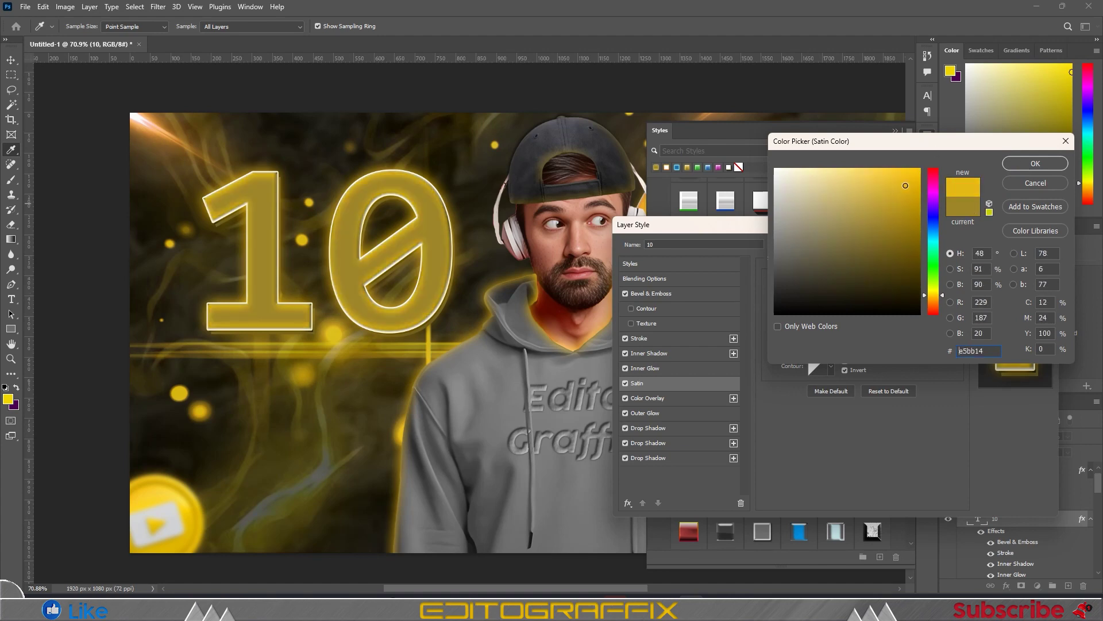
click(894, 179)
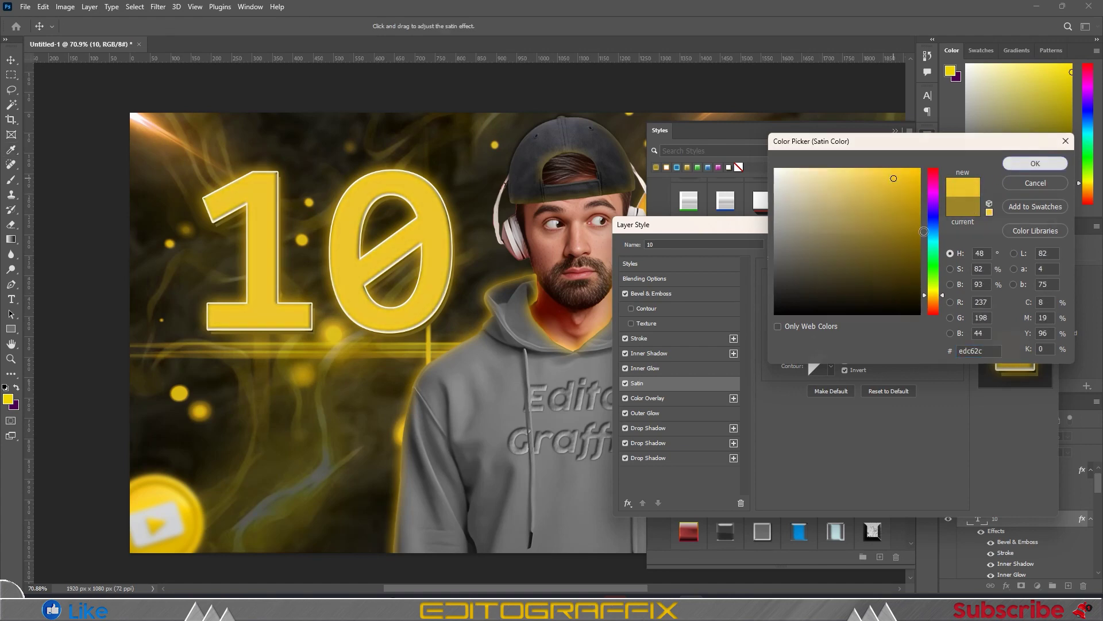
click(1035, 163)
- Set the colour overlay to olive-gold #9e8624 and save the look as a new style
click(647, 398)
click(879, 269)
click(888, 224)
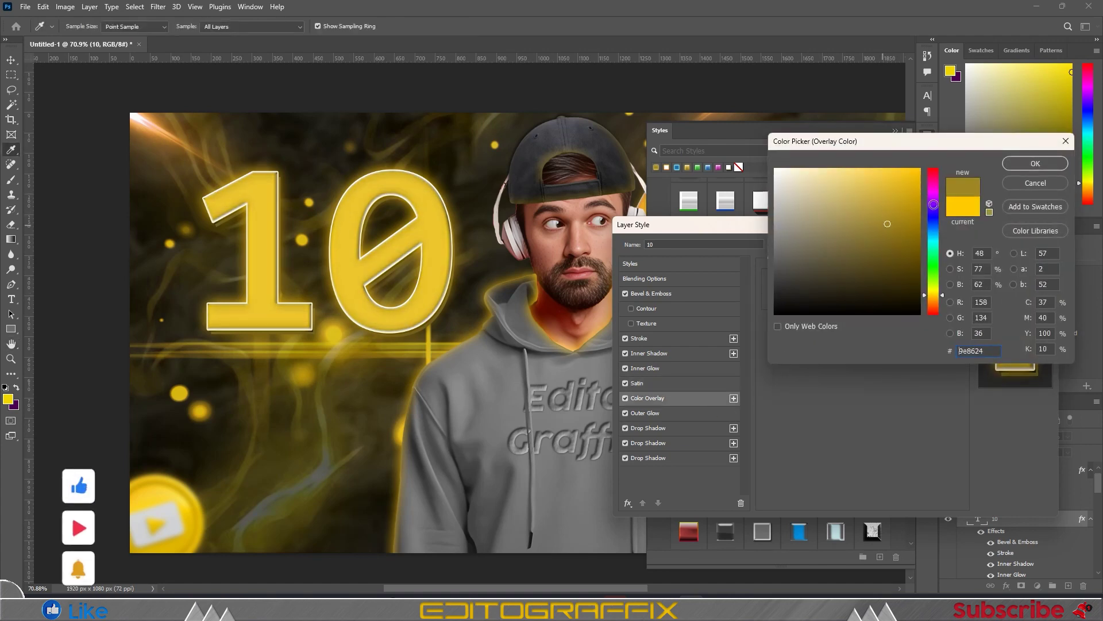
click(1035, 163)
click(1076, 315)
mouse_move(665, 543)
mouse_down()
mouse_move(813, 174)
mouse_move(810, 195)
mouse_up()
click(762, 282)
drag(762, 283, 897, 557)
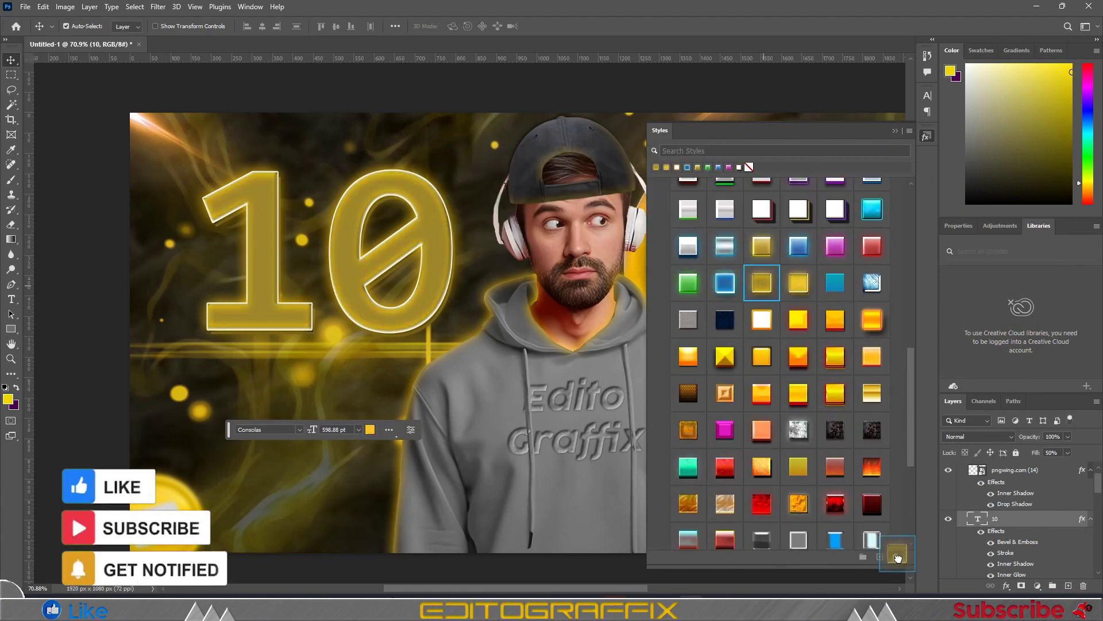
click(926, 136)
- Rotate the 10 slightly counter-clockwise
key(ctrl+0)
key(ctrl+t)
mouse_move(110, 248)
mouse_down()
mouse_move(112, 272)
mouse_move(110, 248)
mouse_up()
scroll(433, 270, left, 5)
drag(445, 266, 432, 270)
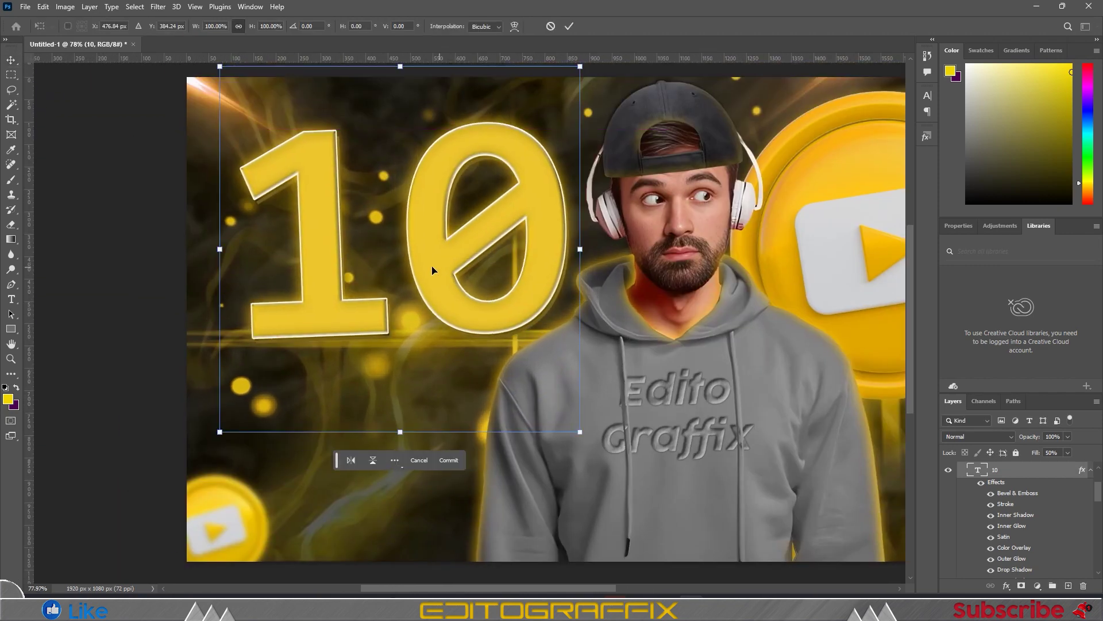
drag(212, 245, 214, 265)
key(Return)
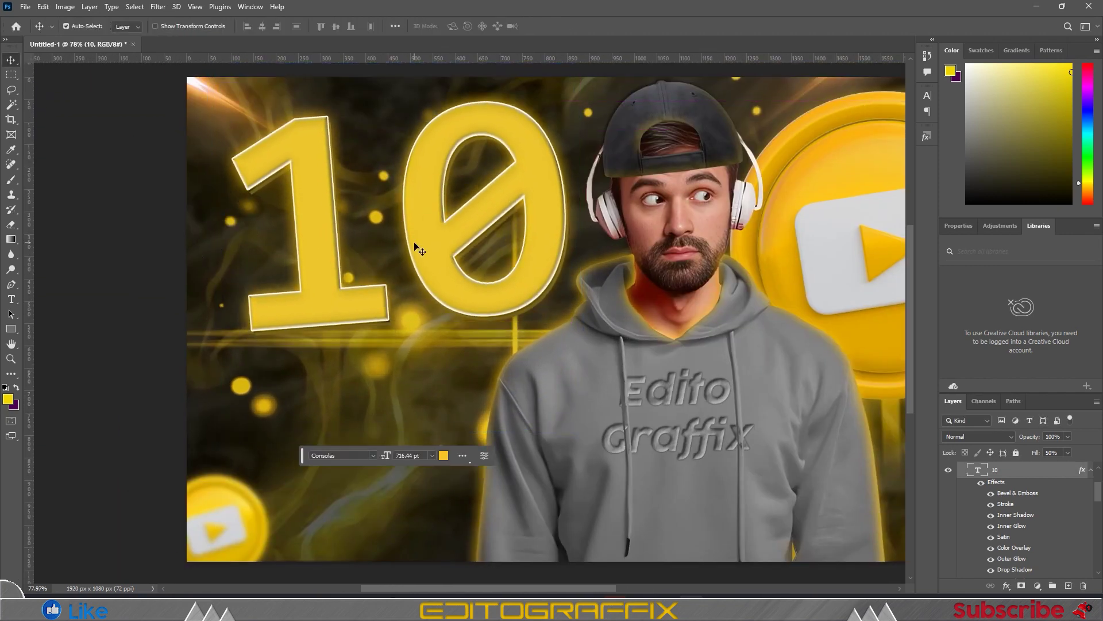
- Duplicate the 10 below it as 'Hidden', then shrink and tilt it
drag(466, 315, 552, 437)
double_click(561, 443)
text(Hidden)
key(ctrl+Return)
key(ctrl+t)
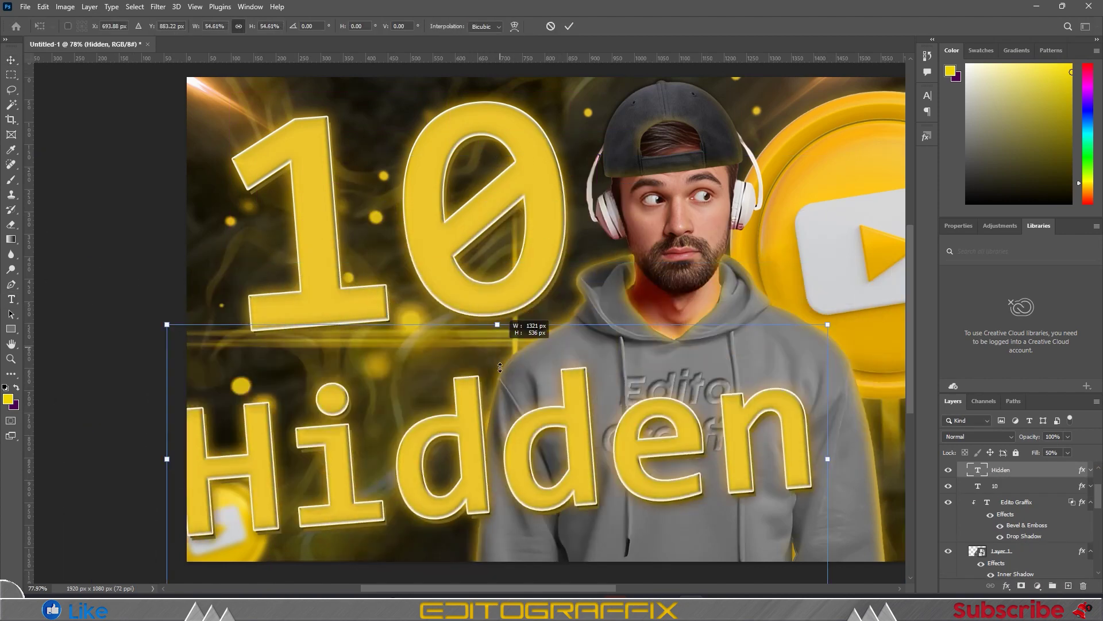
drag(708, 361, 602, 366)
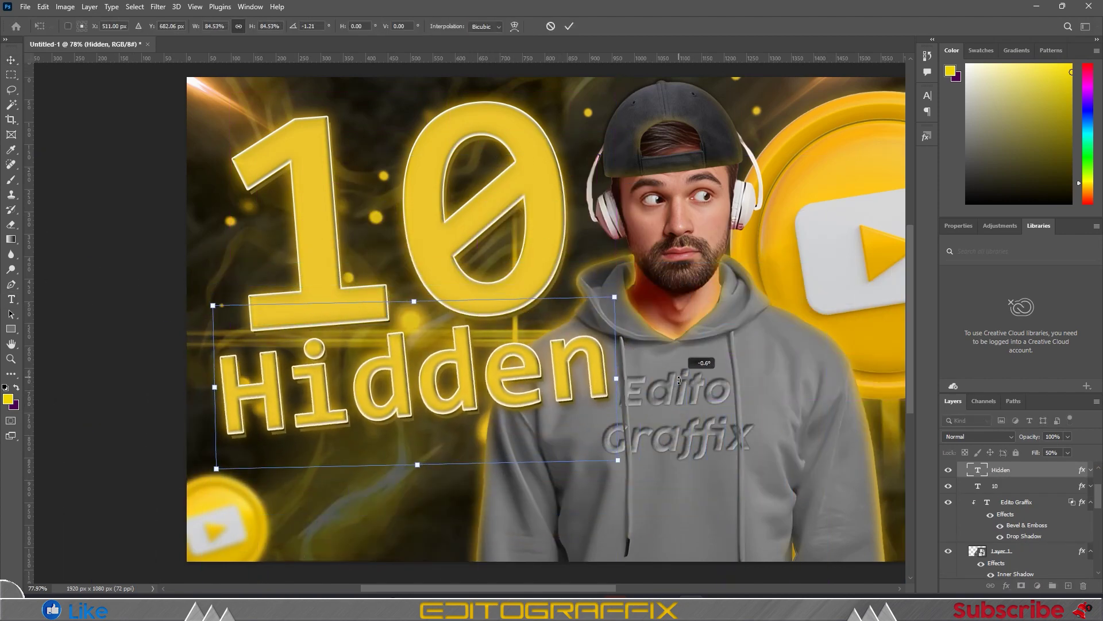
key(Return)
- Duplicate Hidden lower down, retype it as 'Videos', and shrink it slightly
drag(431, 339, 431, 411)
double_click(432, 422)
text(Vi)
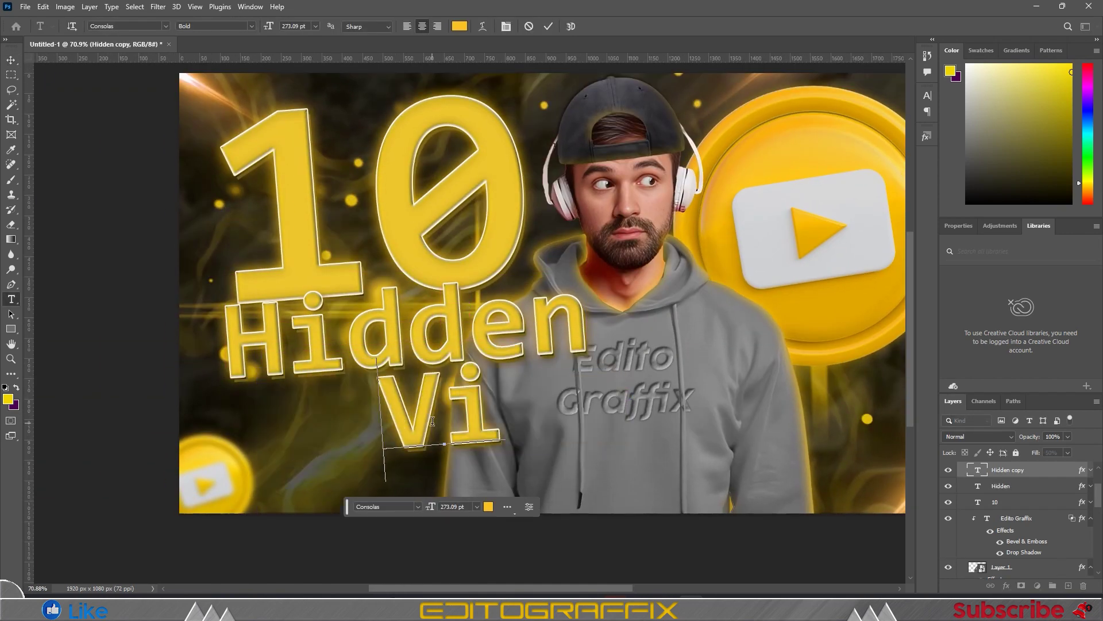
text(deos)
key(ctrl+Return)
key(ctrl+t)
drag(227, 406, 253, 408)
key(Return)
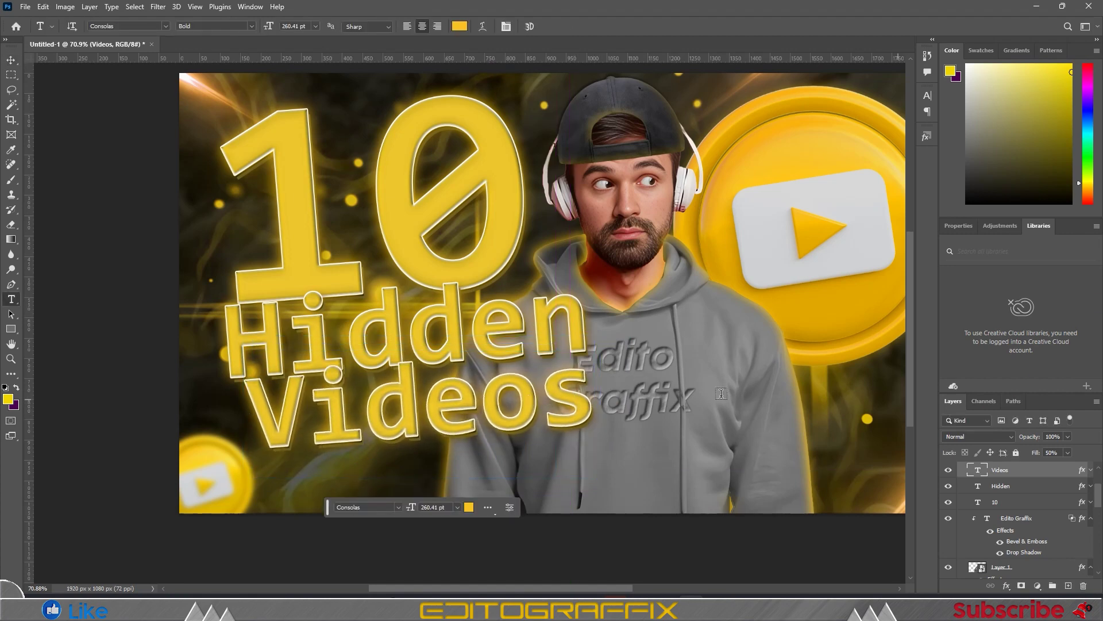
- Set both Videos and Hidden in Gotham Ultra Italic
click(1038, 296)
click(1015, 347)
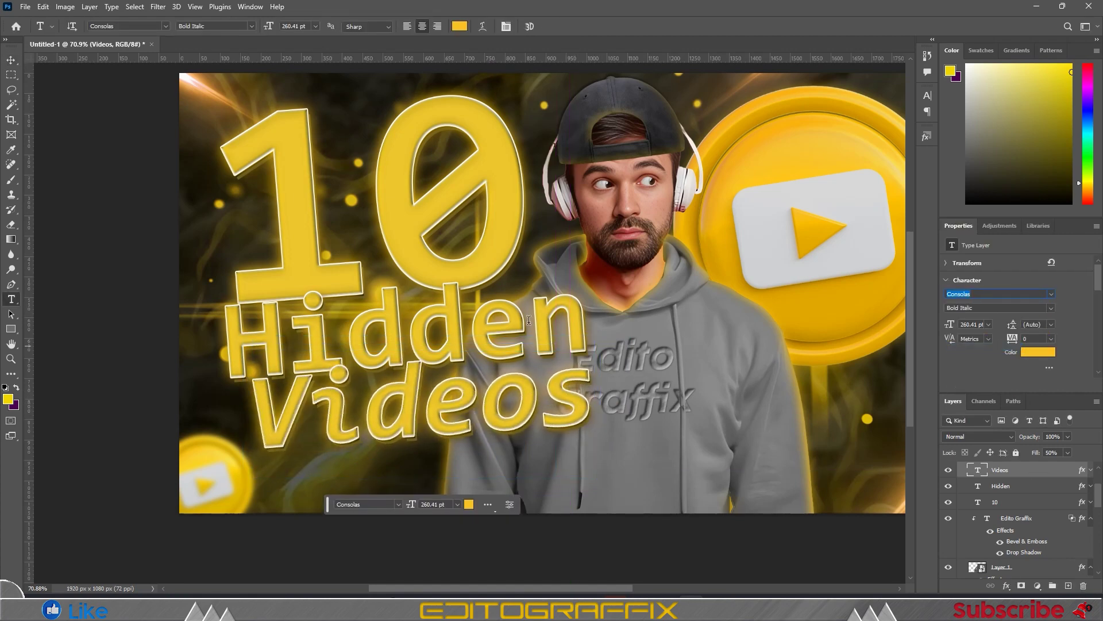
text(Gotham Ultra)
key(Return)
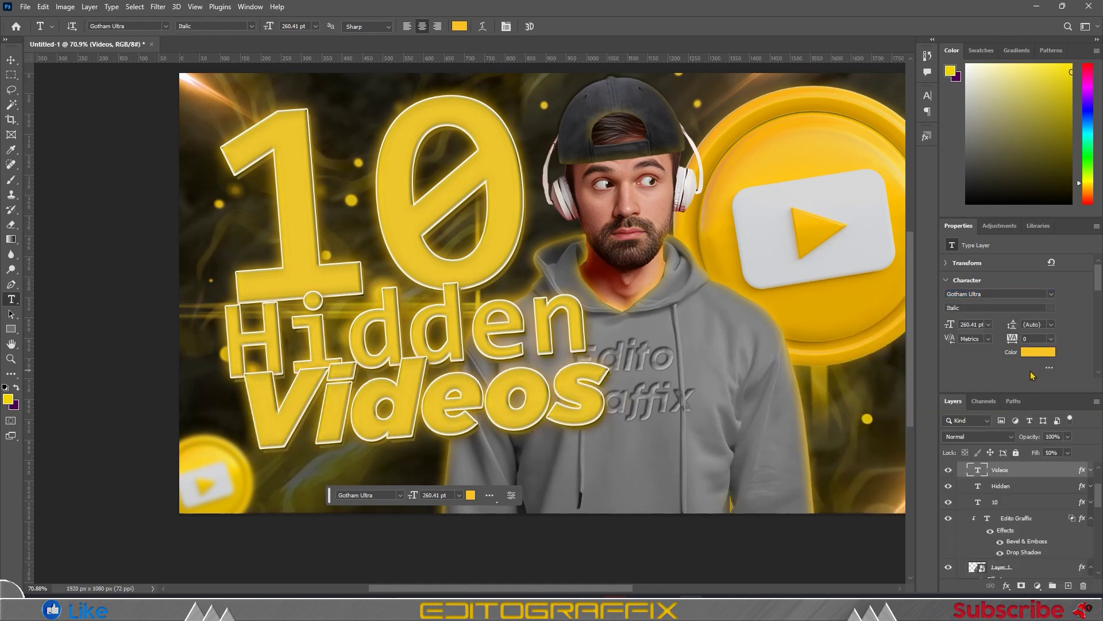
click(540, 323)
click(999, 294)
text(Gotham Ultra)
key(Return)
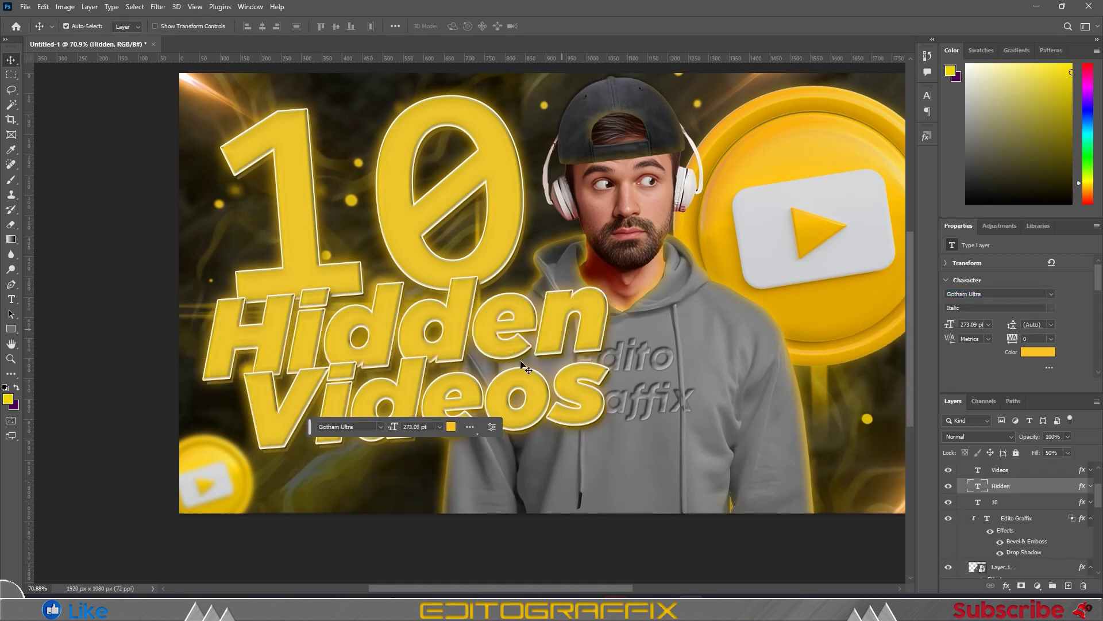
key(v)
key(ctrl+t)
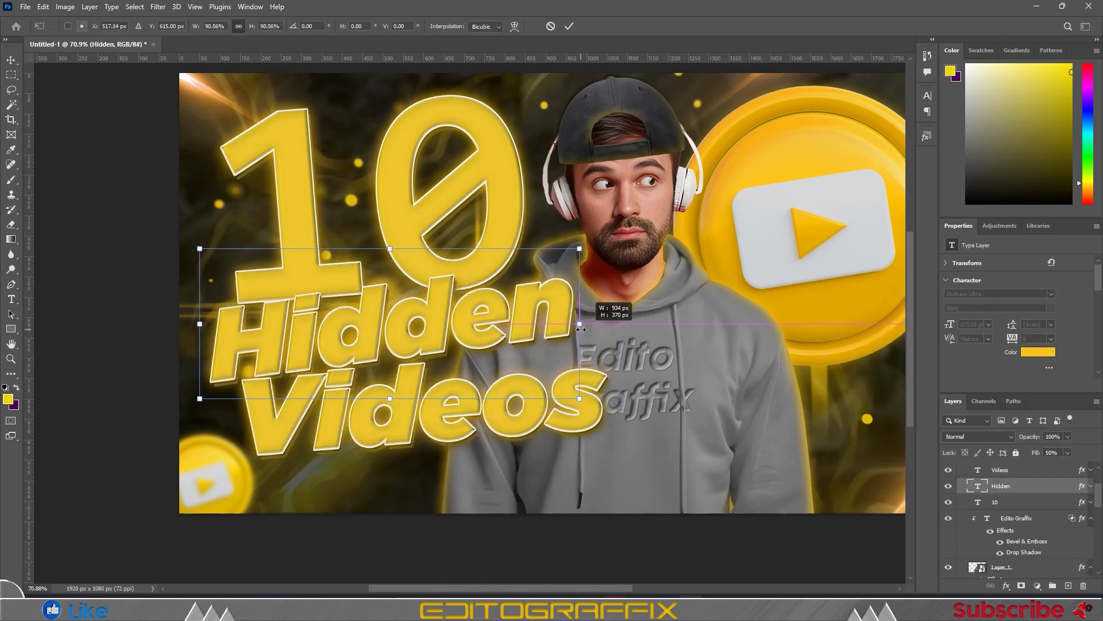
key(Return)
- Tilt Videos to match Hidden, shrink it, and position it just under Hidden
ctrl+click(437, 414)
key(ctrl+t)
drag(640, 402, 643, 391)
key(Return)
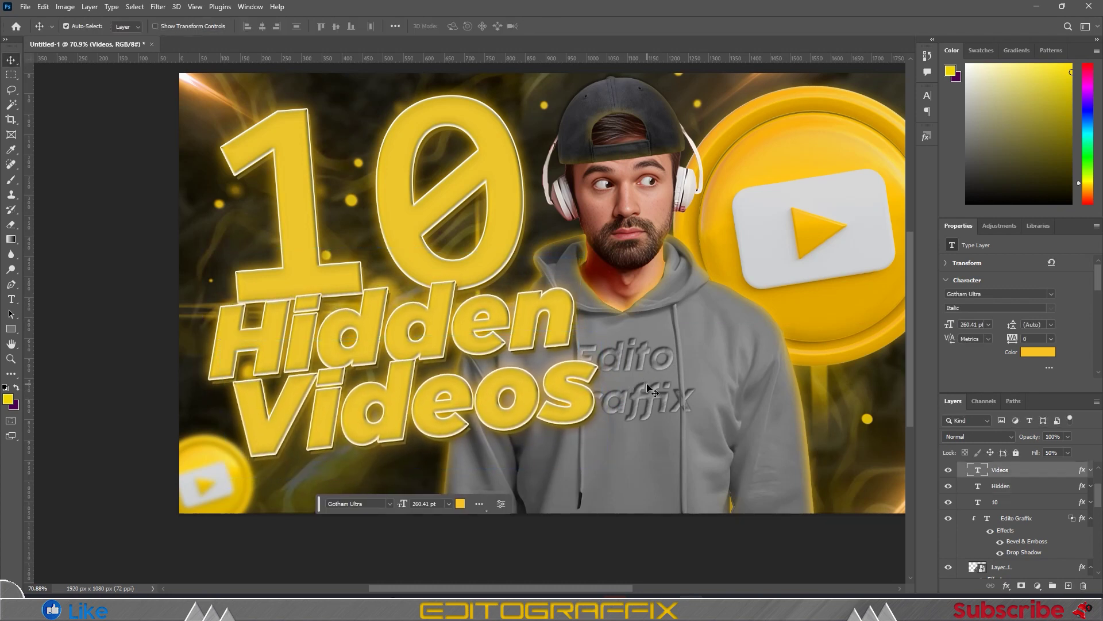
key(ctrl+t)
mouse_move(643, 391)
mouse_down()
mouse_move(642, 372)
mouse_move(638, 403)
mouse_up()
drag(200, 325, 226, 336)
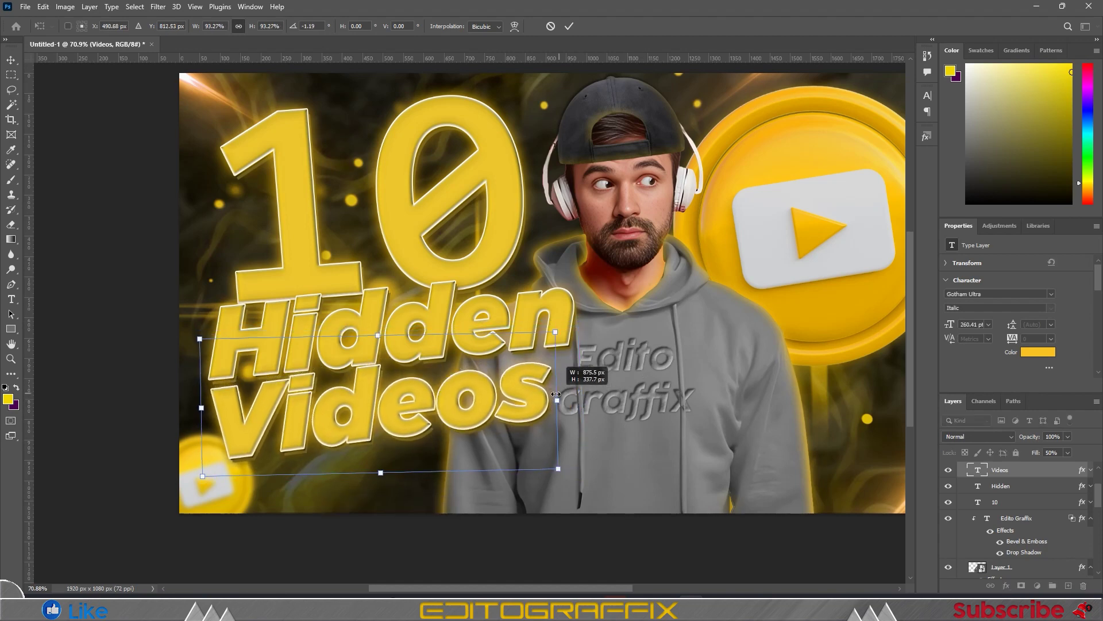
drag(529, 389, 555, 395)
key(Return)
scroll(555, 394, down, 2)
scroll(1046, 527, down, 1)
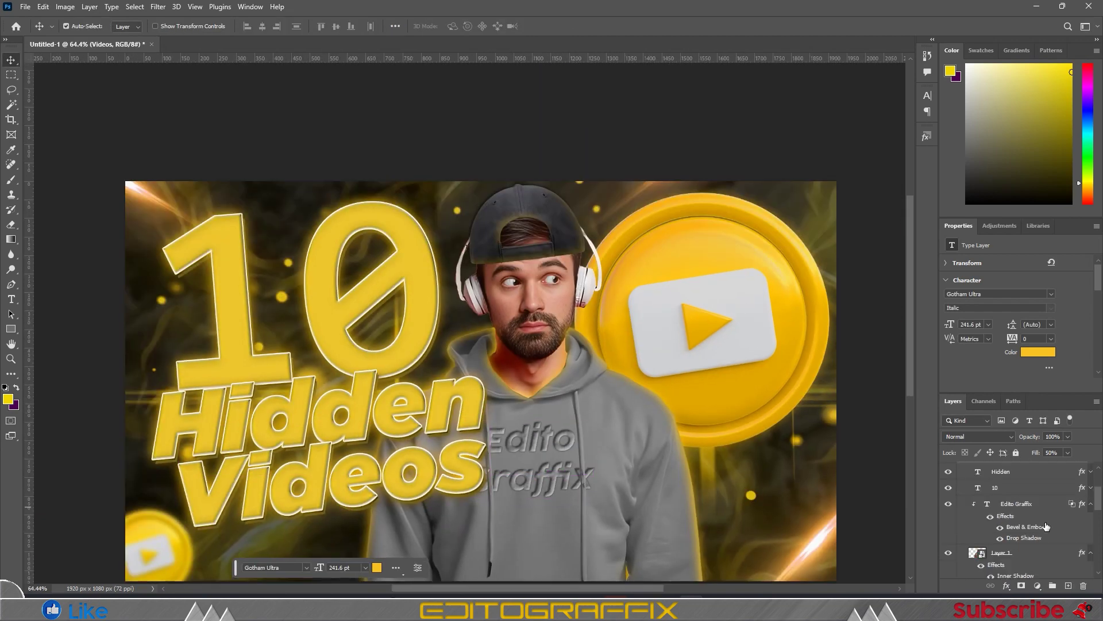
- Group the three title text layers and enlarge the 10 slightly
scroll(1024, 522, up, 1)
shift+click(1029, 535)
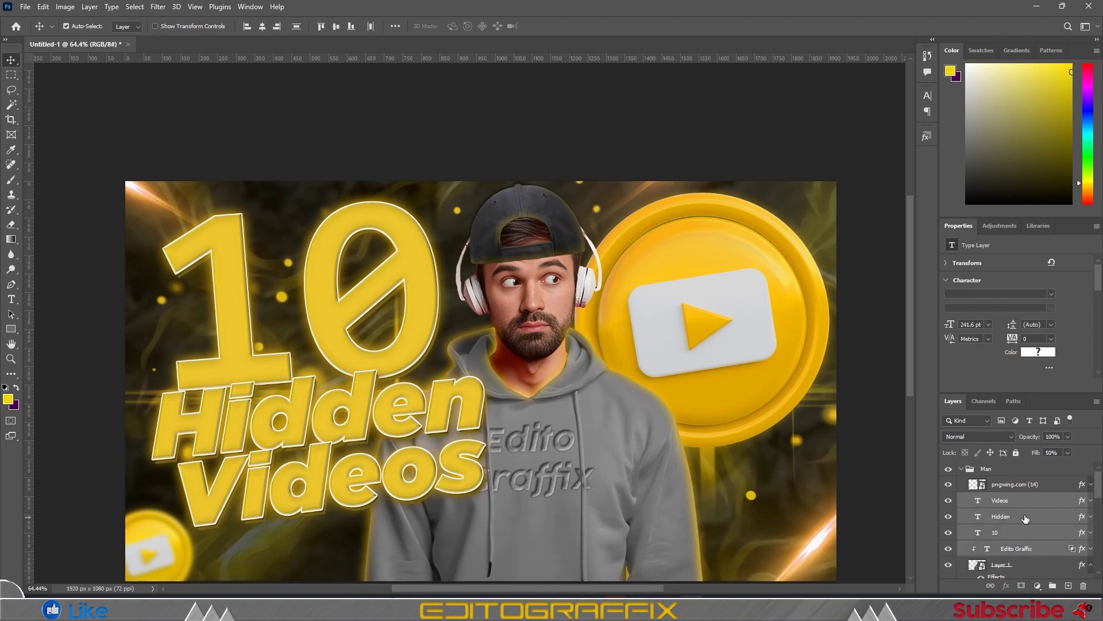
key(ctrl+g)
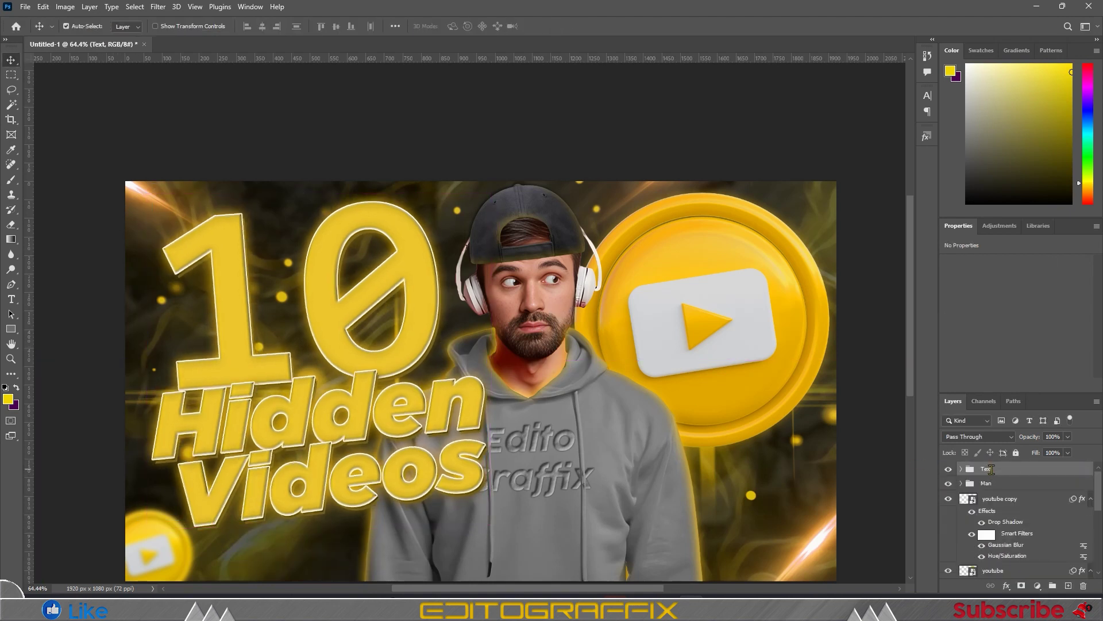
click(218, 276)
key(ctrl+t)
drag(464, 311, 471, 311)
click(136, 147)
- Move the man to the right
scroll(98, 210, down, 1)
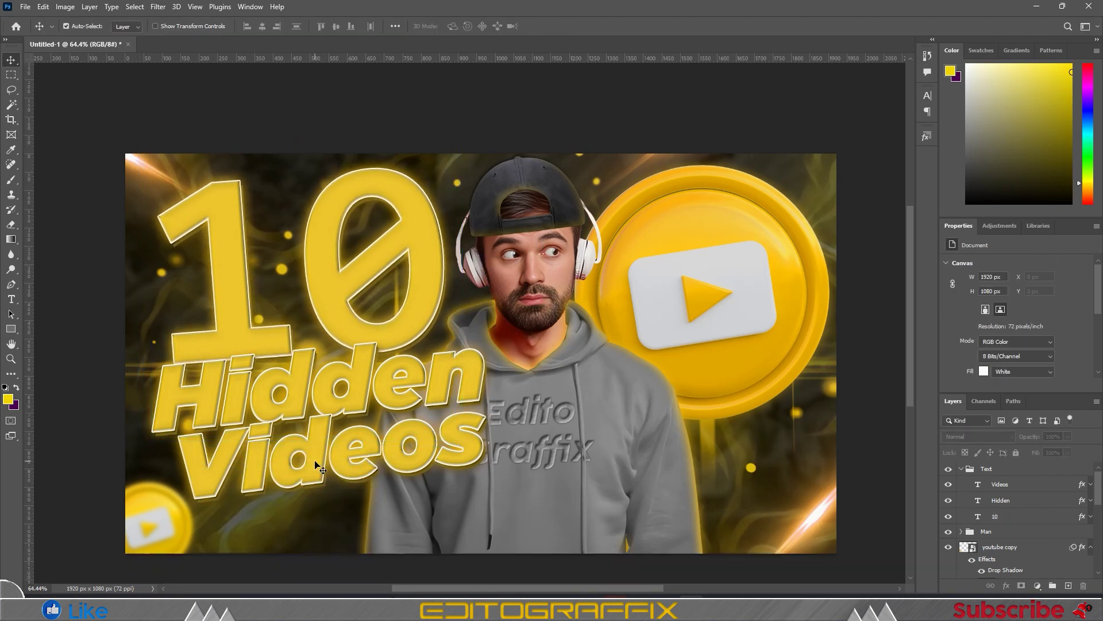
click(986, 531)
key(ctrl+t)
drag(618, 432, 670, 427)
key(Return)
- Nudge Videos down, tilt the 10 slightly, and duplicate the three title layers
key(ctrl+t)
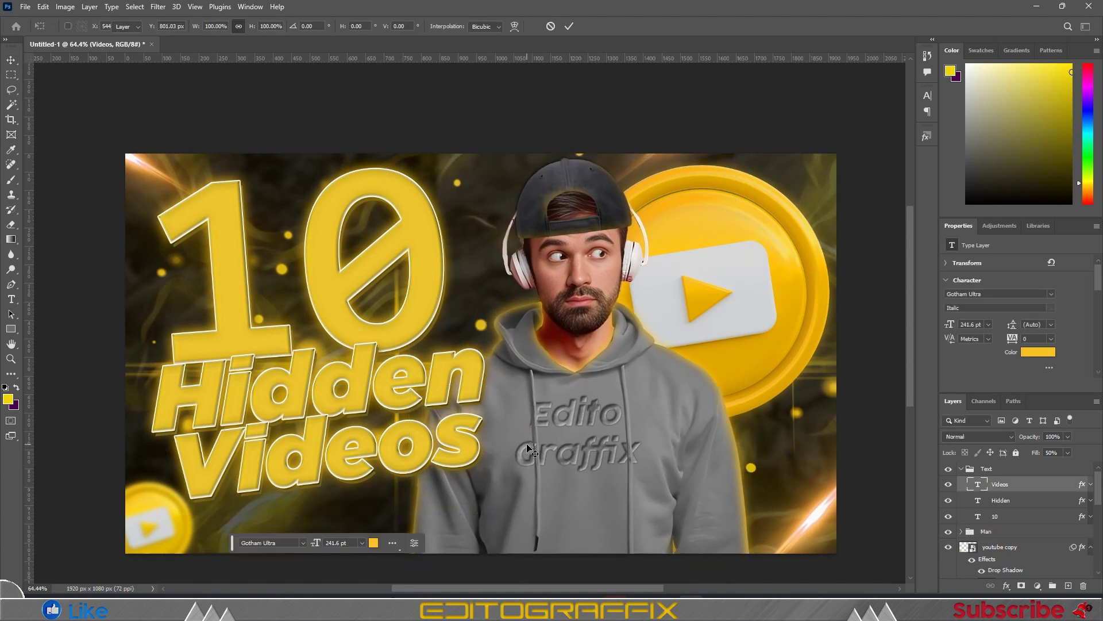
drag(419, 438, 419, 445)
key(ctrl+t)
drag(492, 269, 488, 283)
key(Return)
shift+click(1011, 484)
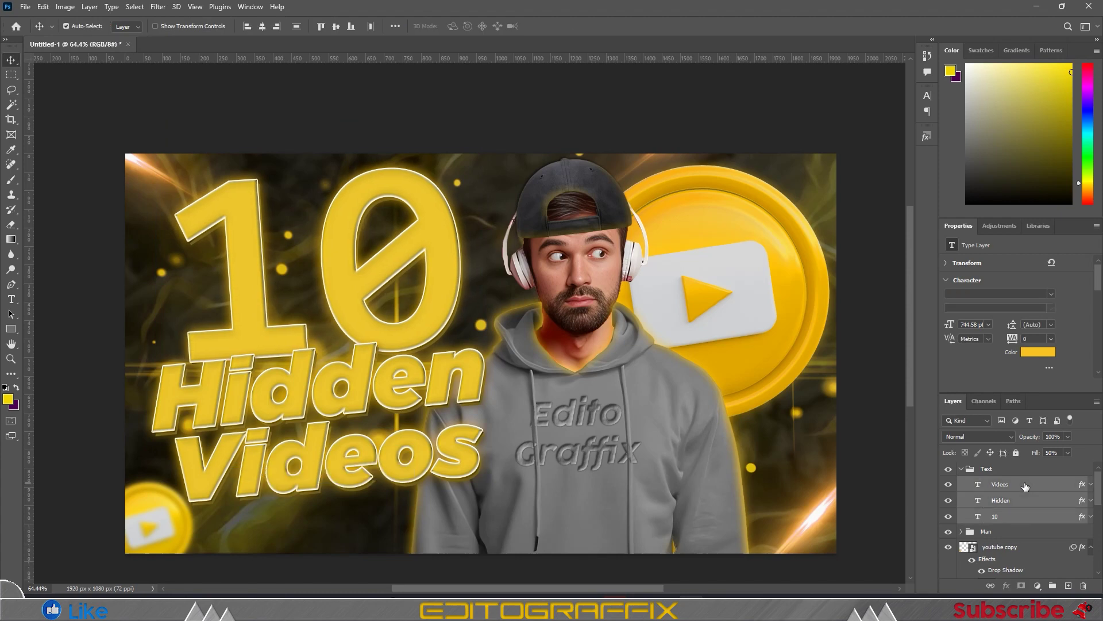
key(ctrl+j)
- Clear 10 copy's styles and give it a black Drop Shadow with Spread 100
double_click(1029, 535)
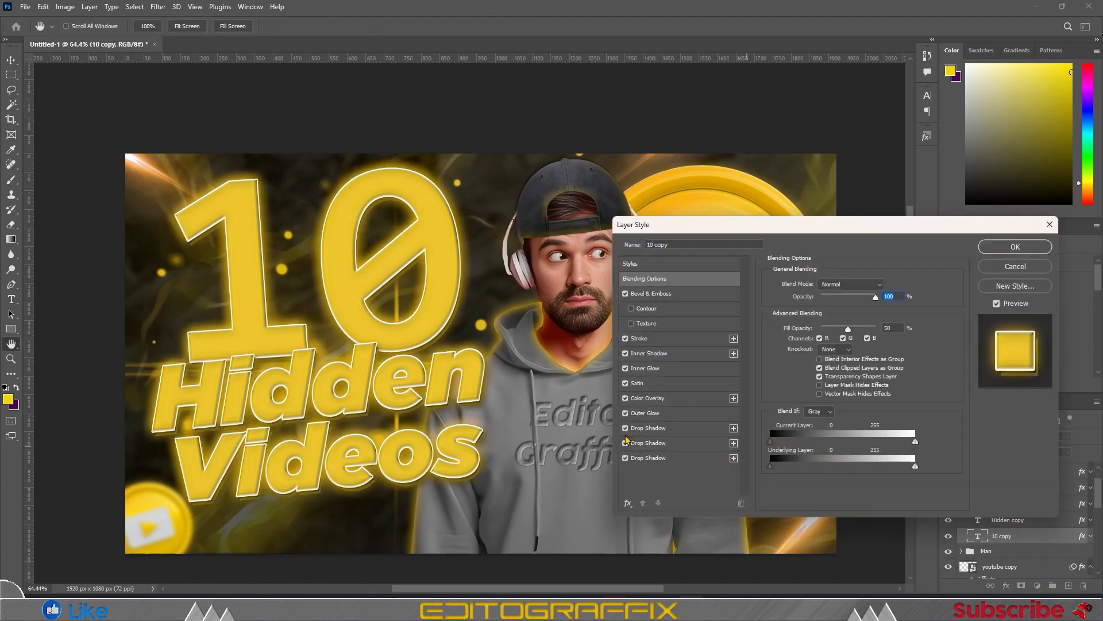
click(859, 270)
click(625, 458)
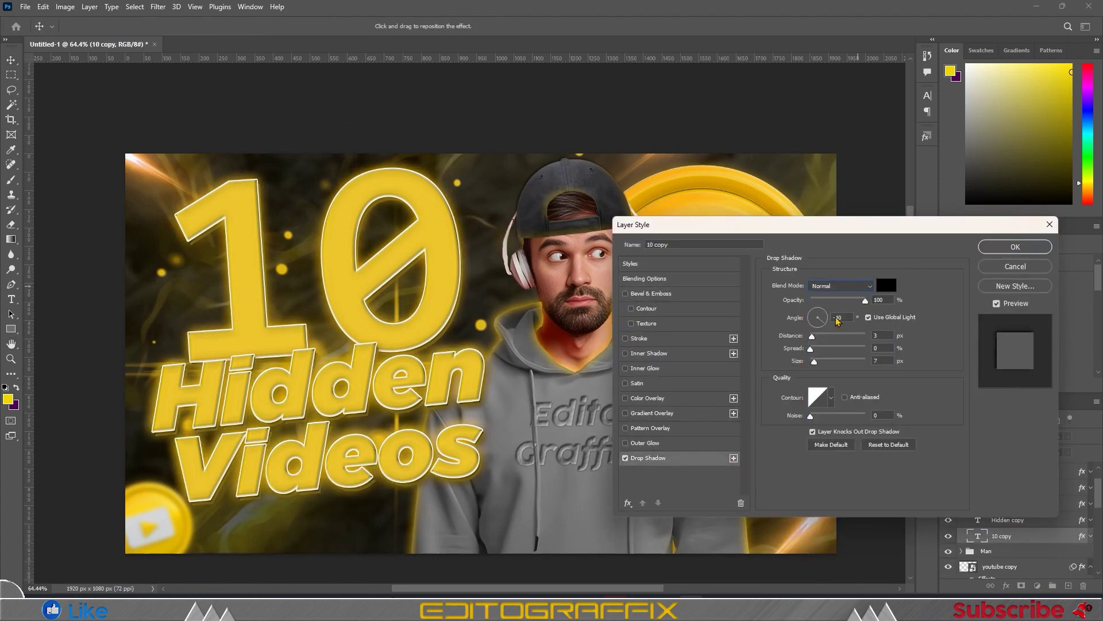
key(Tab)
text(100)
click(831, 362)
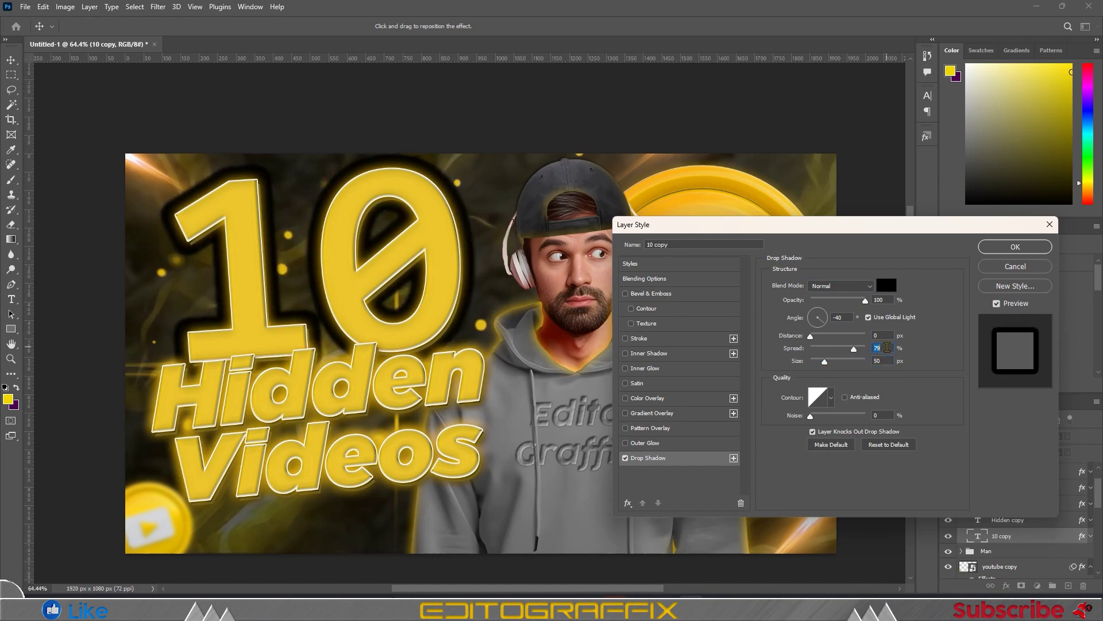
click(991, 248)
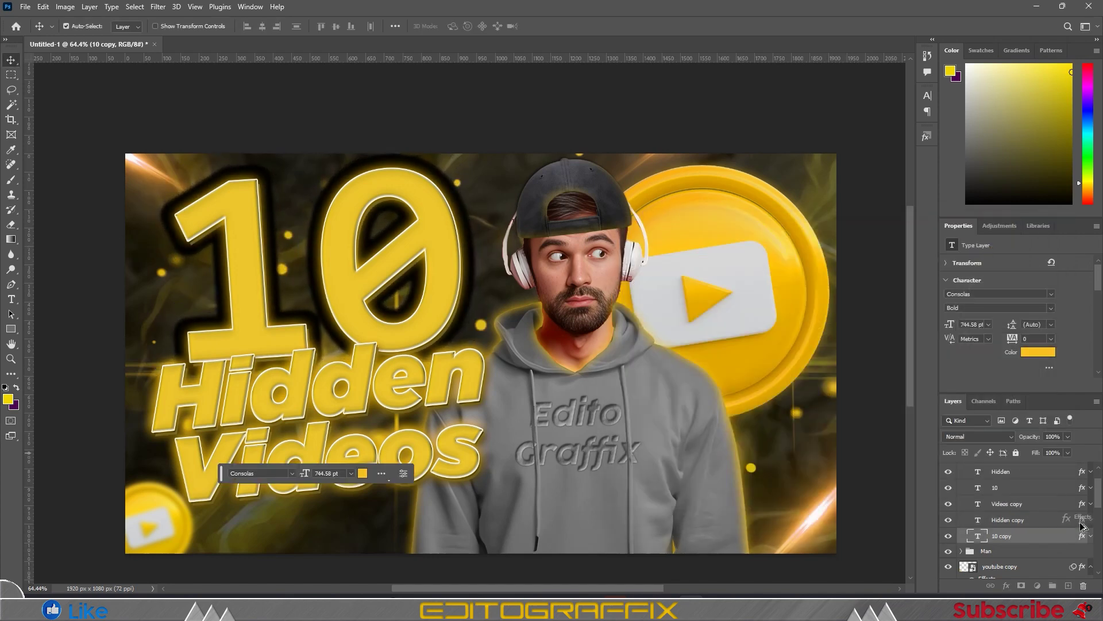
click(1053, 520)
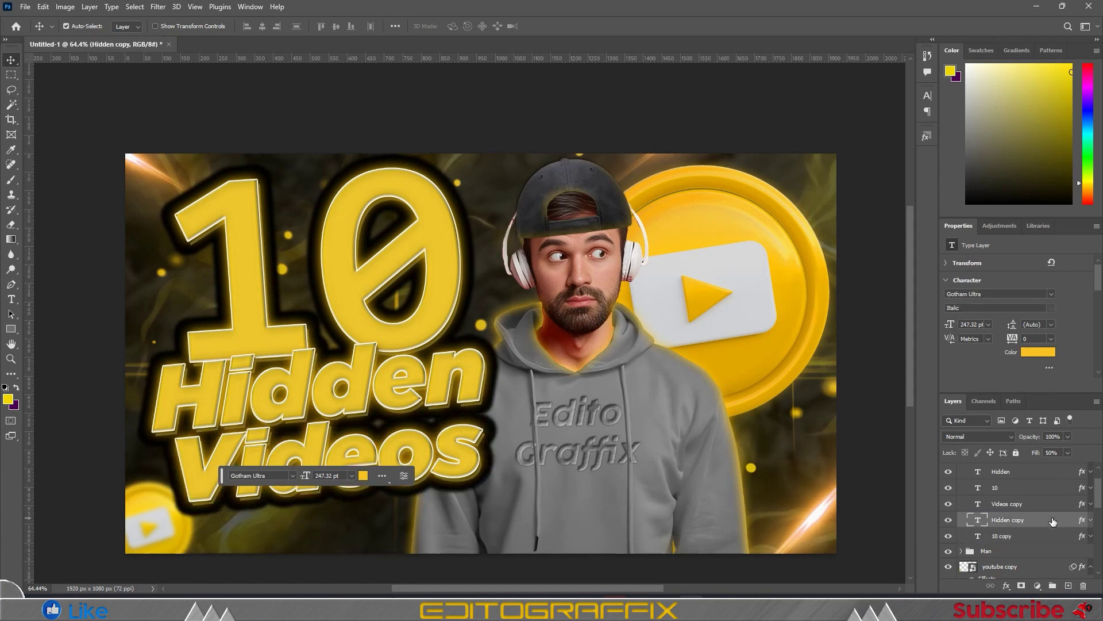
double_click(1054, 520)
click(992, 248)
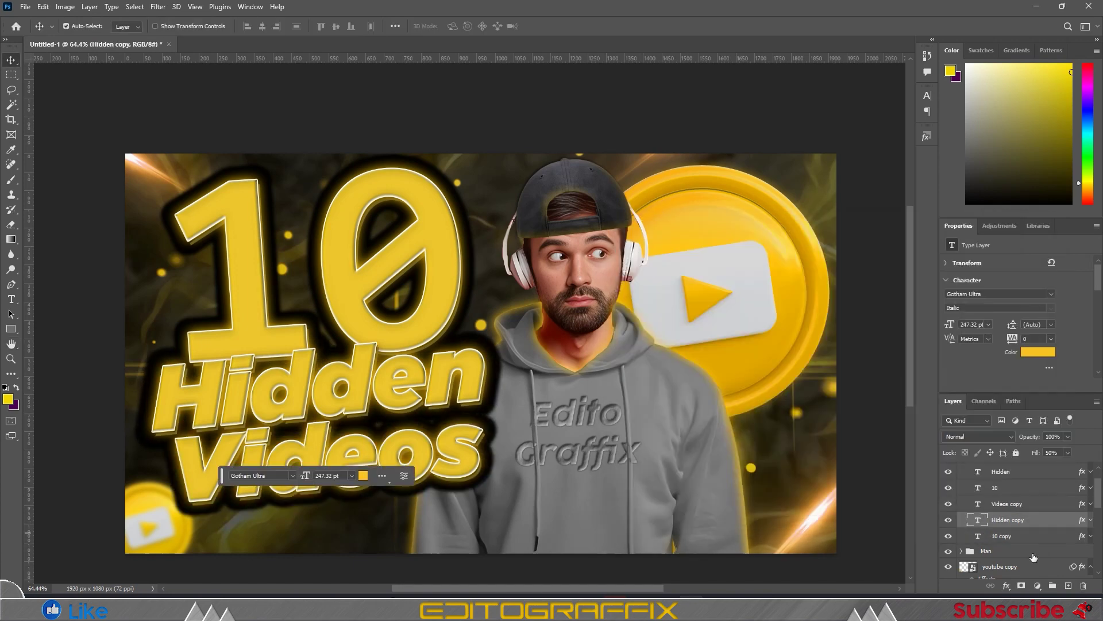
- Convert the three copied title layers into one smart object and open its contents
shift+click(1045, 540)
shift+click(1051, 504)
right_click(1051, 503)
click(954, 230)
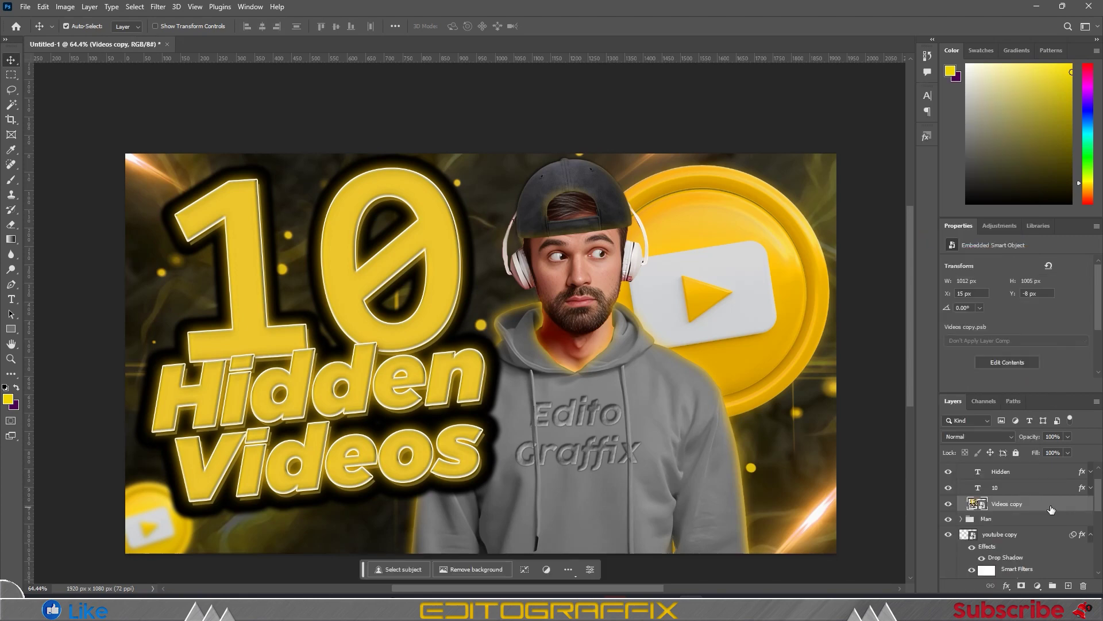
double_click(975, 504)
right_click(1029, 523)
click(1023, 172)
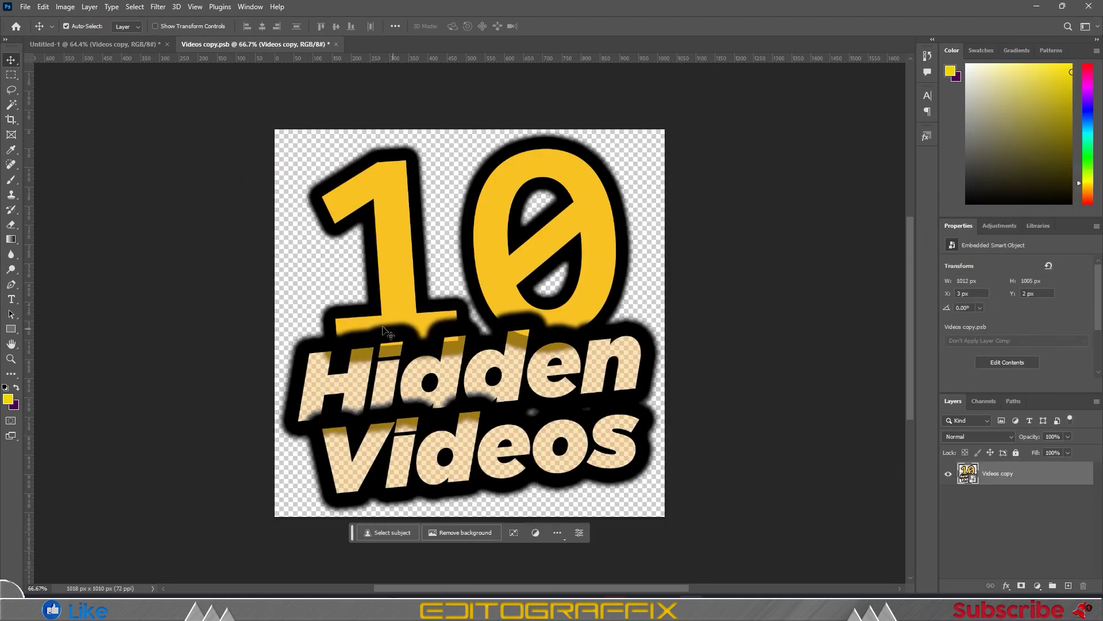
- Rasterize the title and paint black inside the 0, Hidden and Videos letters
click(413, 324)
click(504, 226)
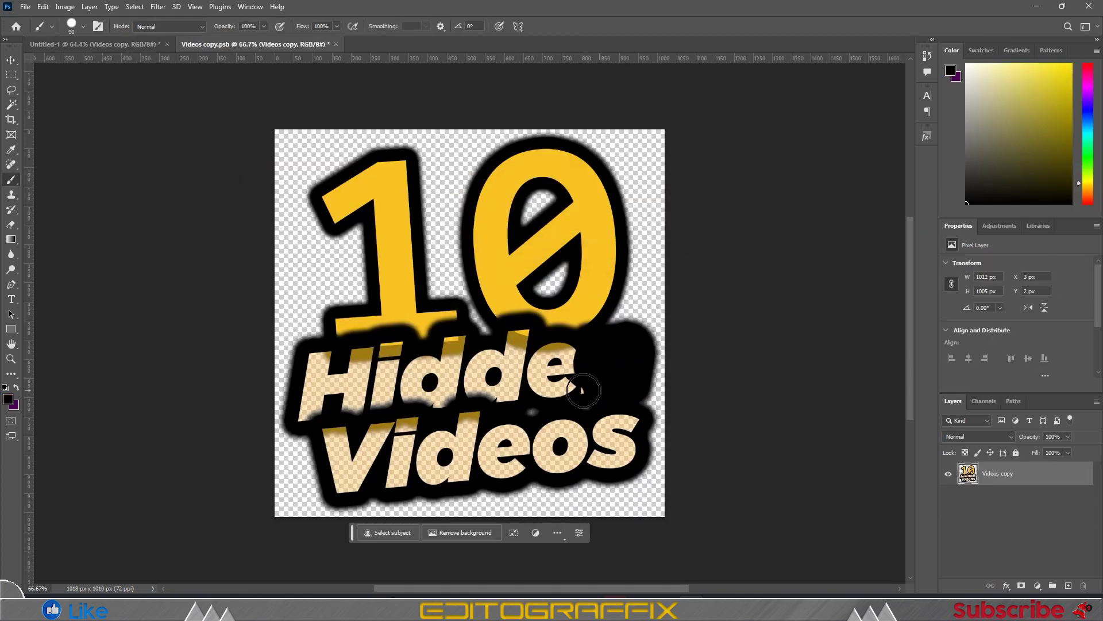
key(ctrl+z)
drag(540, 166, 494, 200)
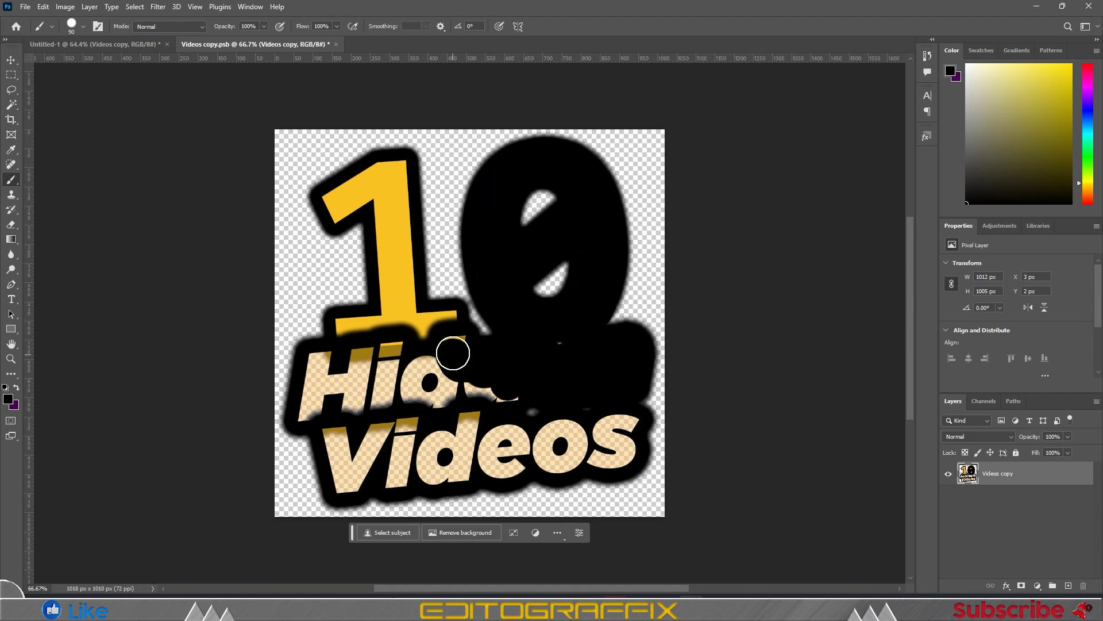
drag(460, 365, 585, 444)
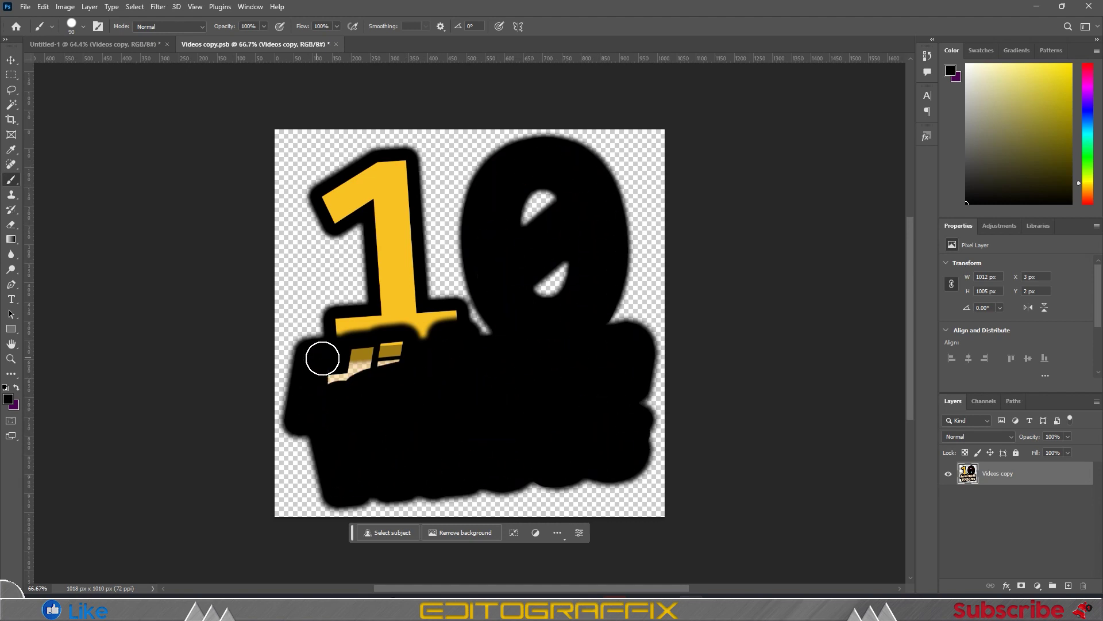
key(ctrl+z)
key(ctrl+z)
drag(460, 359, 389, 352)
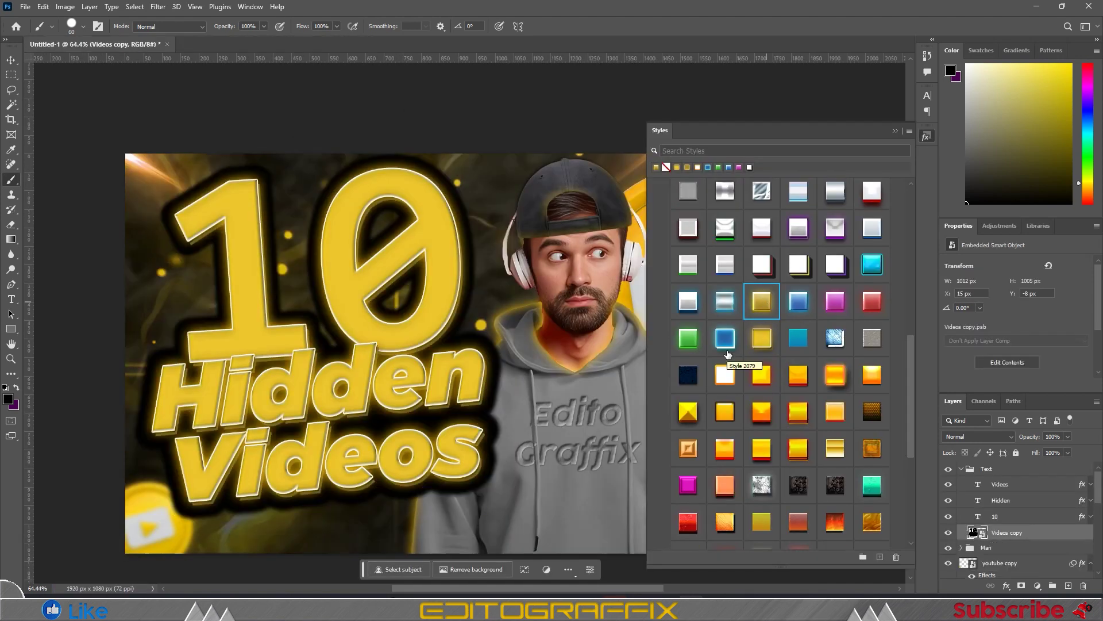
- Give the Videos copy backing layer a yellow Color Overlay
click(926, 136)
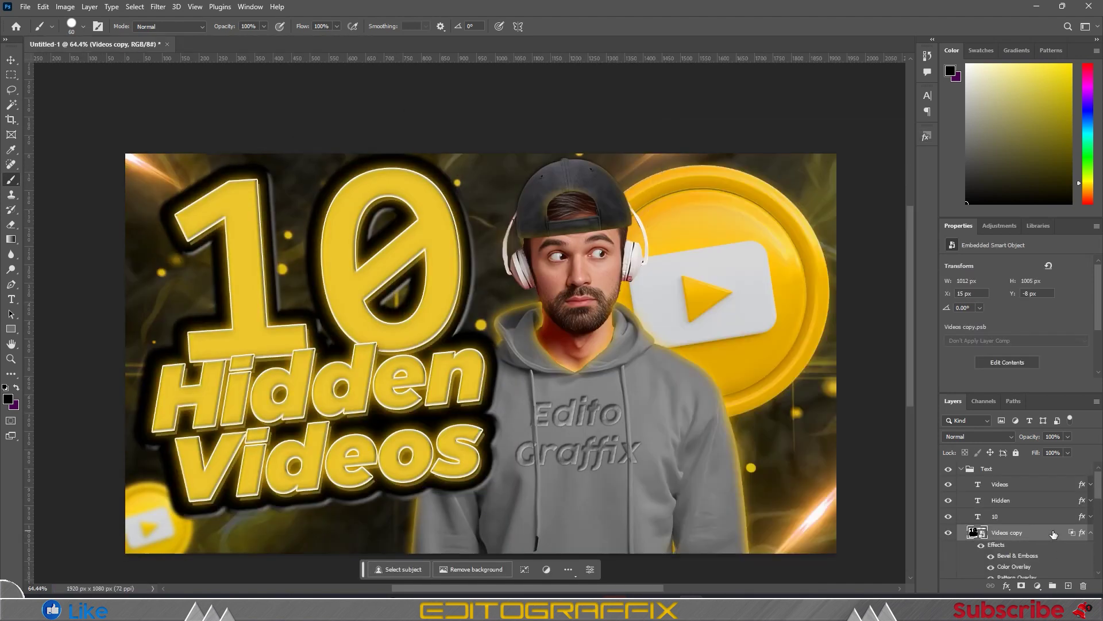
double_click(1057, 534)
click(647, 369)
click(648, 338)
click(888, 287)
click(938, 293)
click(1035, 164)
- Set the Bevel & Emboss highlight to a yellow sampled from the title
click(651, 293)
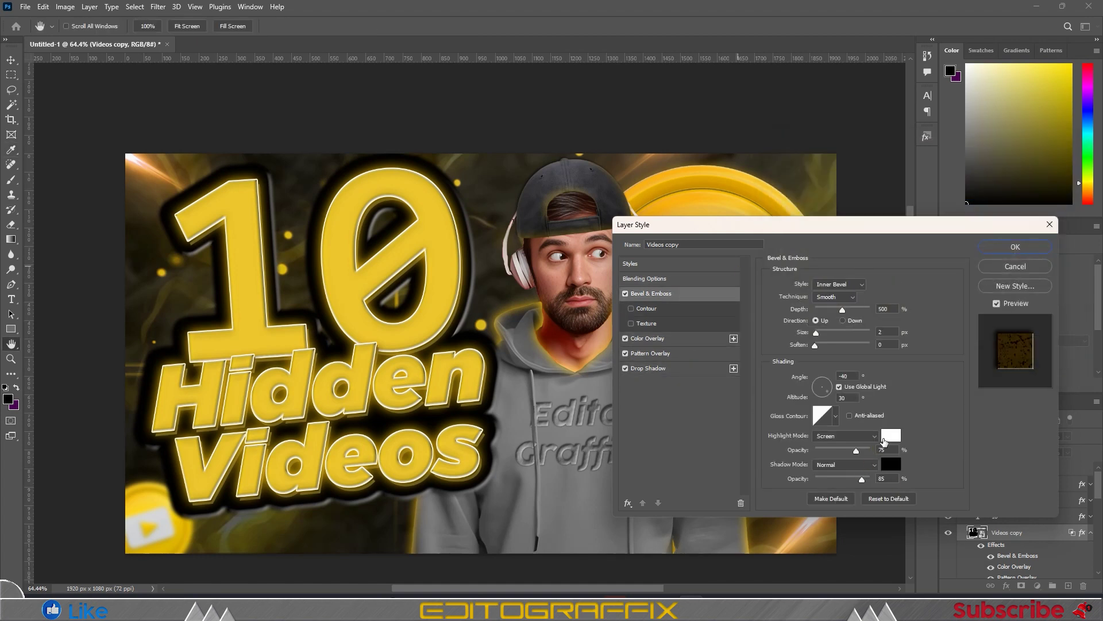
click(891, 435)
drag(908, 189, 939, 141)
click(444, 461)
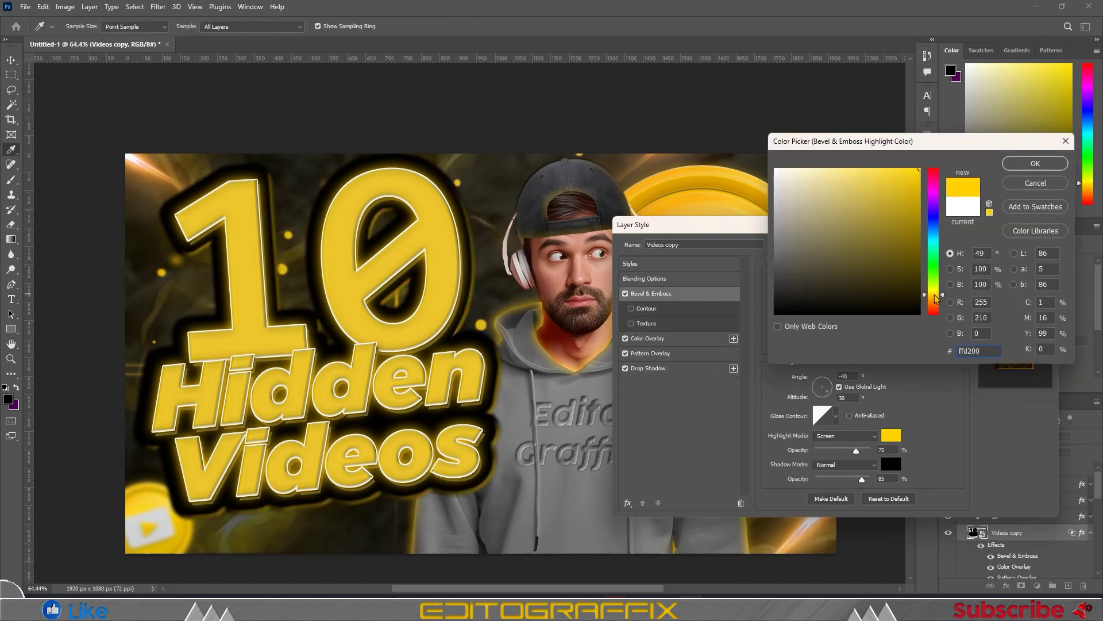
text(ffffff)
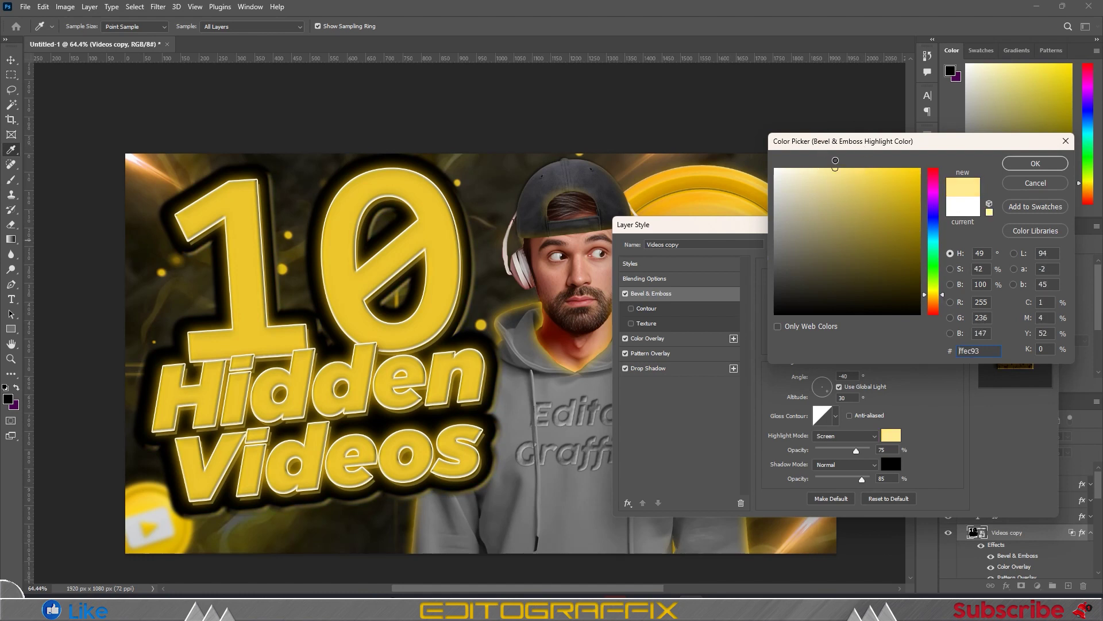
text(fed100)
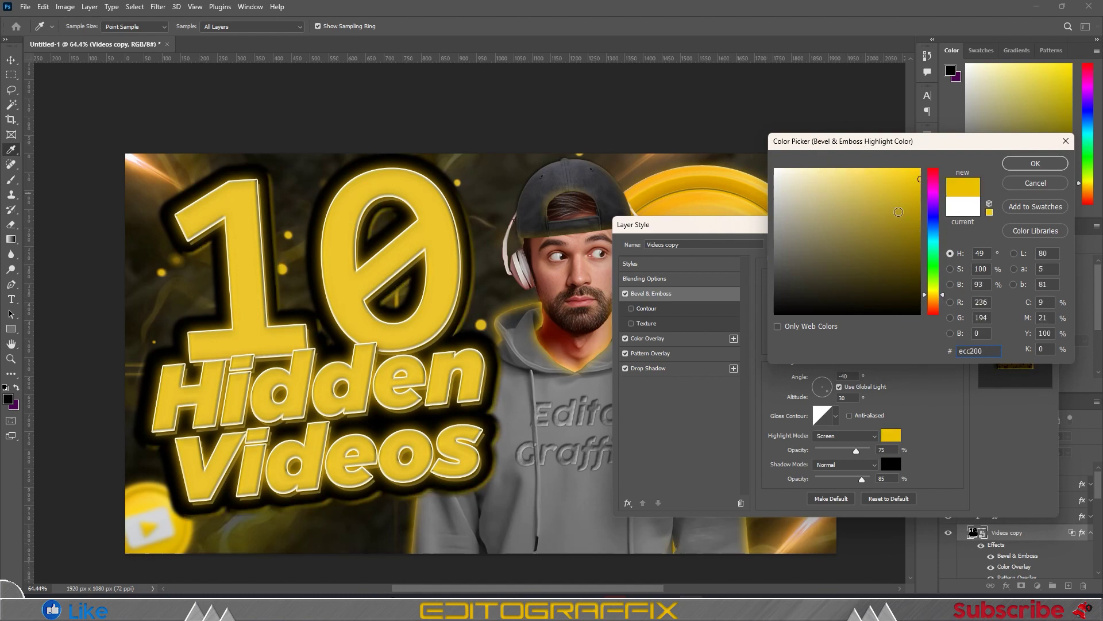
key(Return)
text(100)
key(Down)
key(Down)
key(Down)
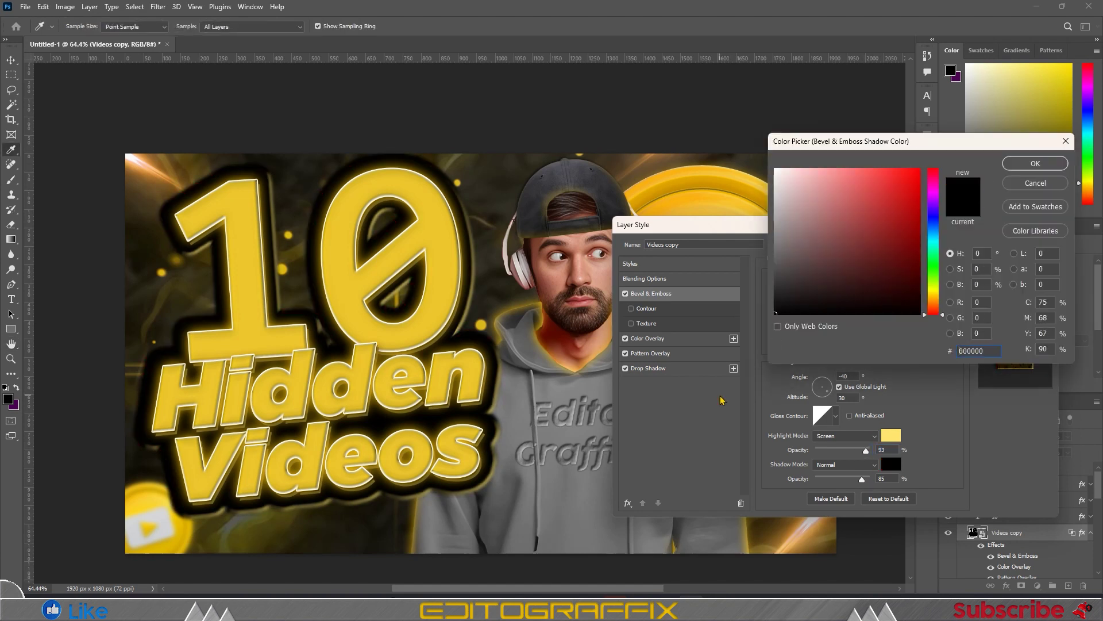
- Make the bevel shadow orange ff8600 and the highlight a stronger yellow at full opacity
click(776, 169)
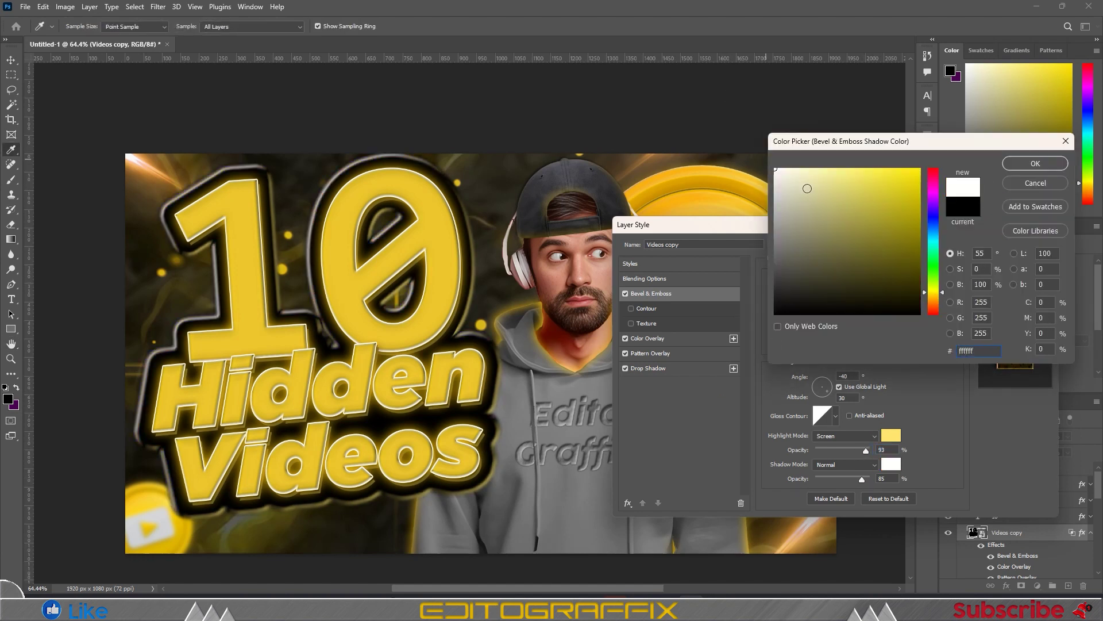
click(939, 295)
drag(830, 181, 815, 164)
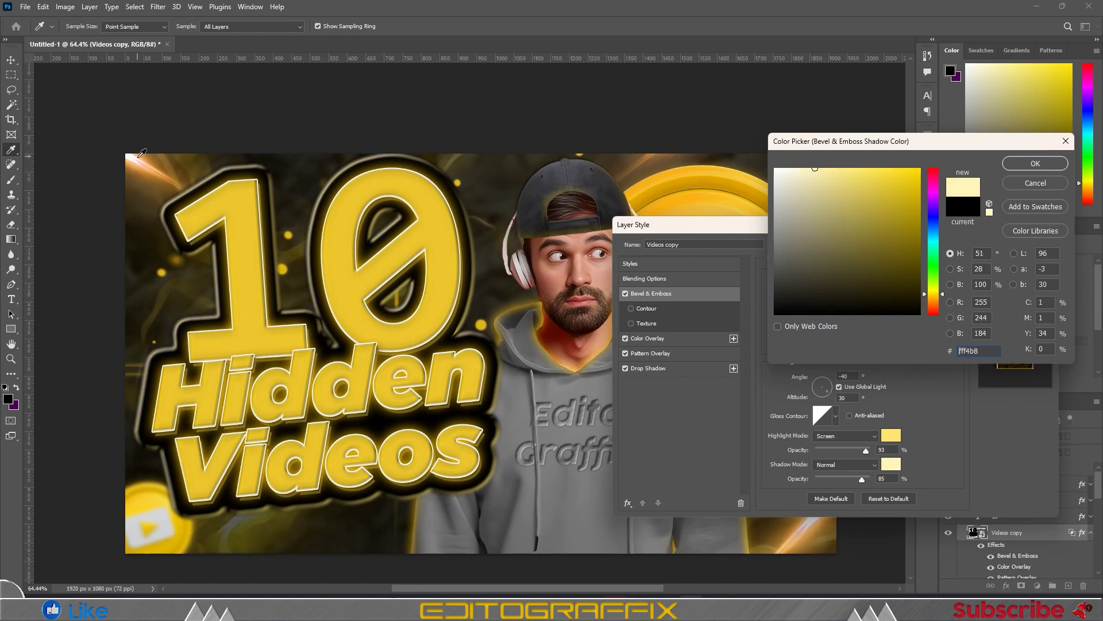
text(ff8600)
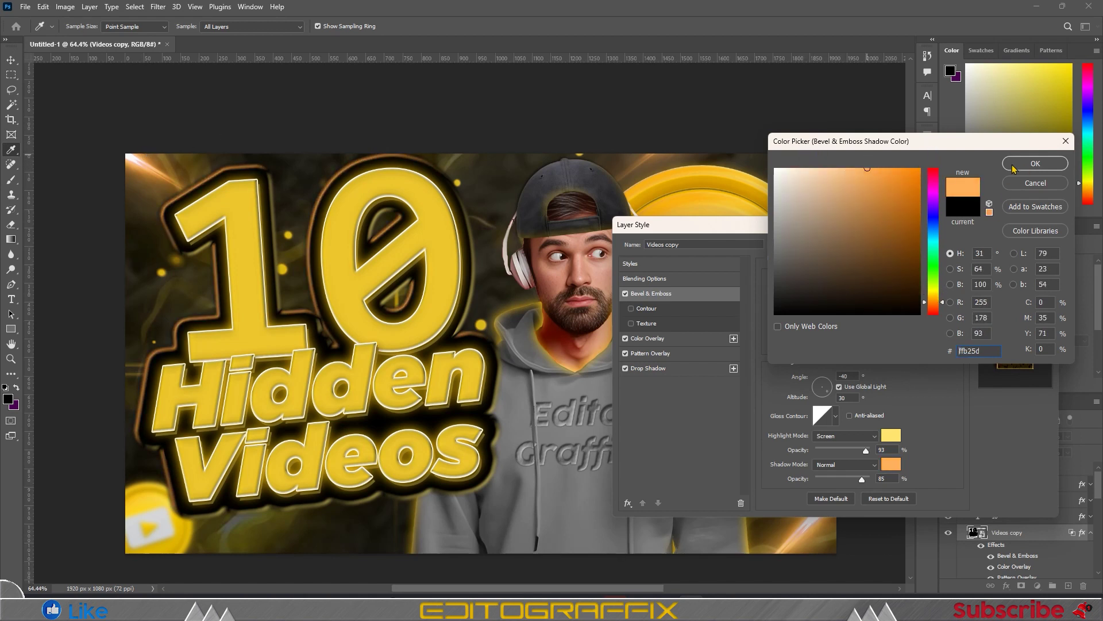
key(Return)
drag(866, 450, 870, 450)
click(891, 435)
click(920, 169)
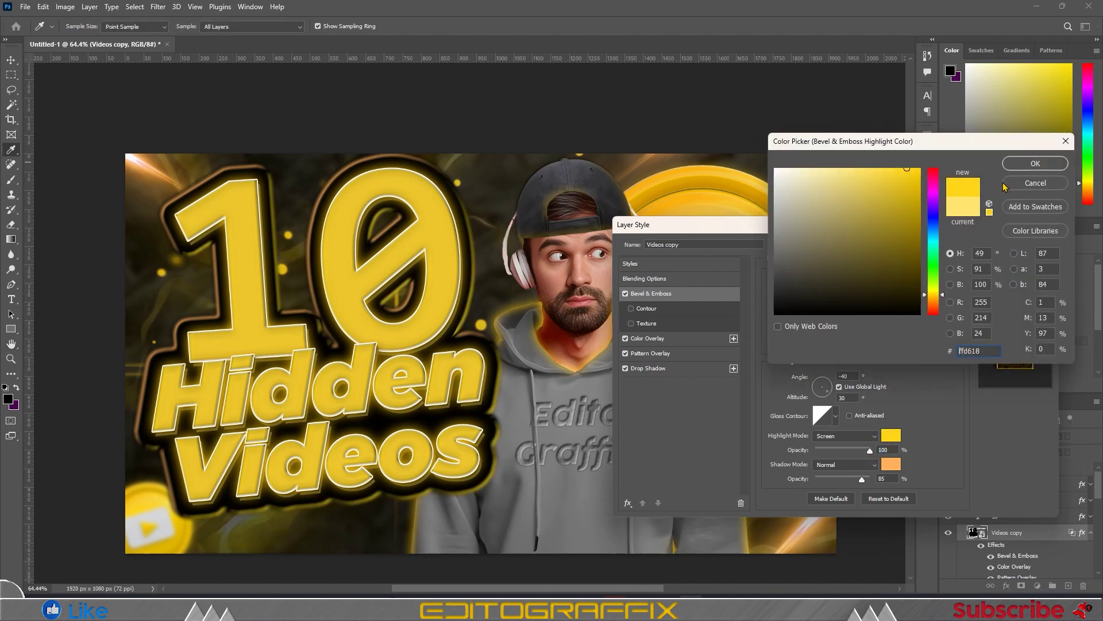
key(Return)
key(Return)
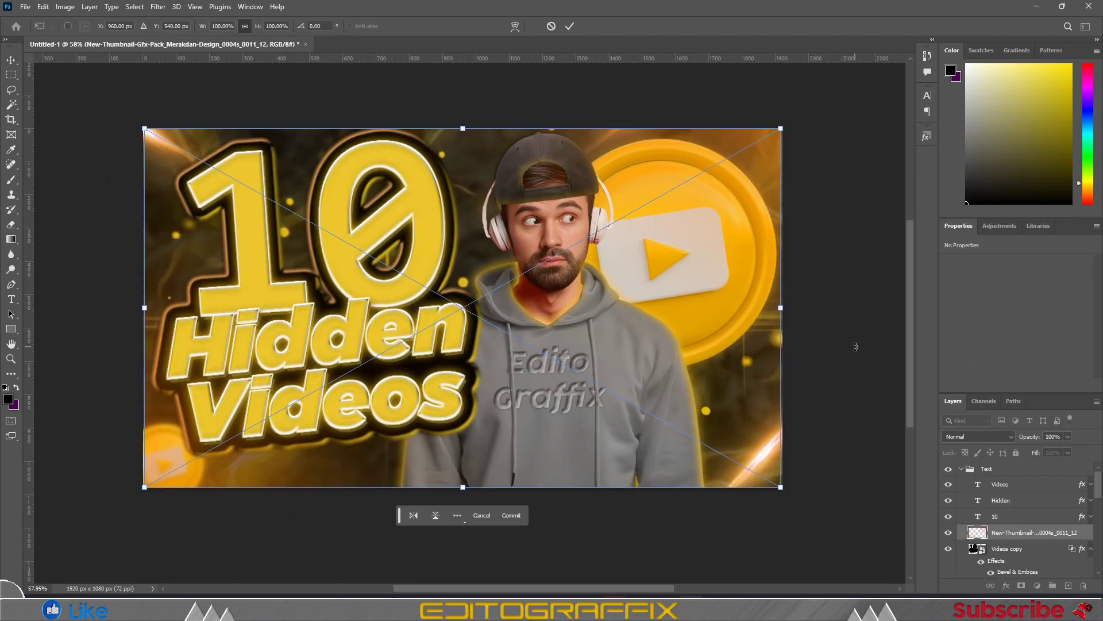
- Place the overlay above the title layers and prepare a new layer with a large soft round brush
key(Return)
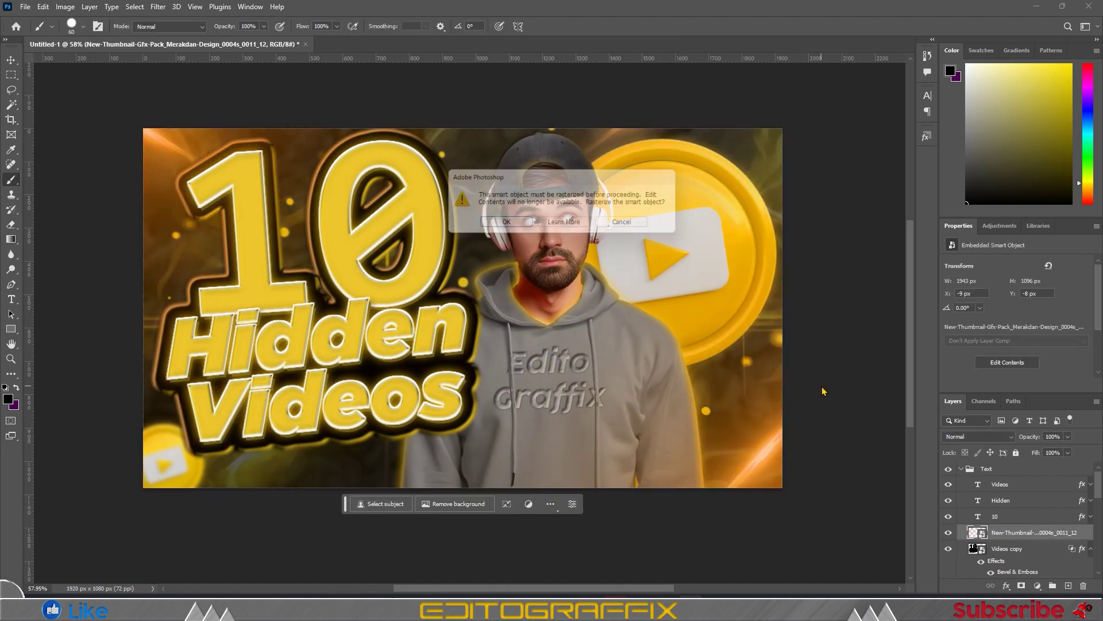
drag(981, 471, 981, 466)
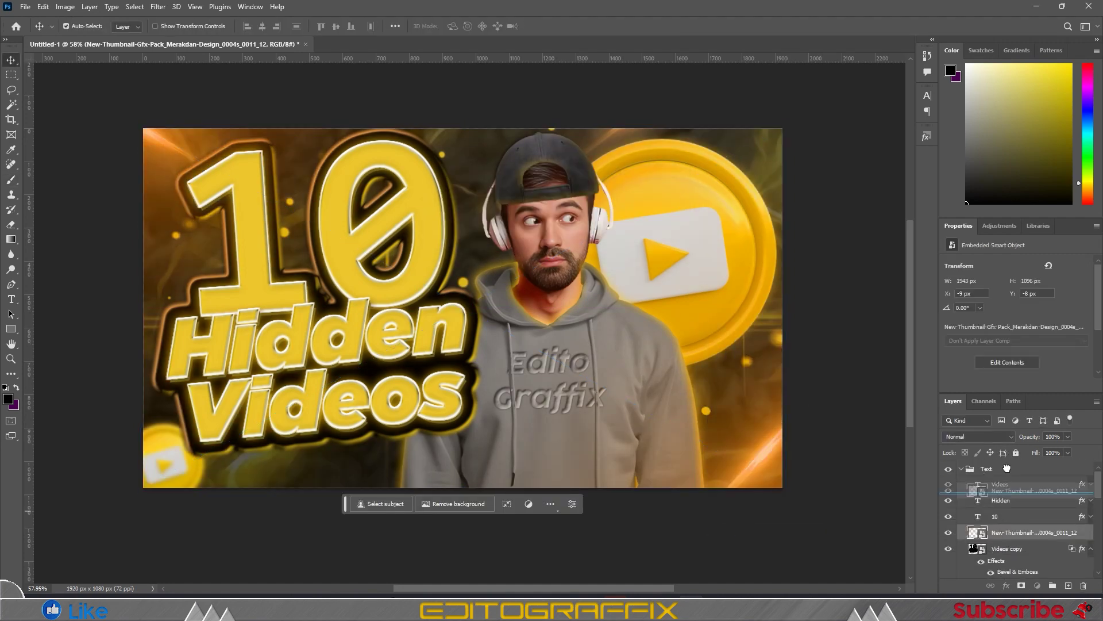
click(1069, 586)
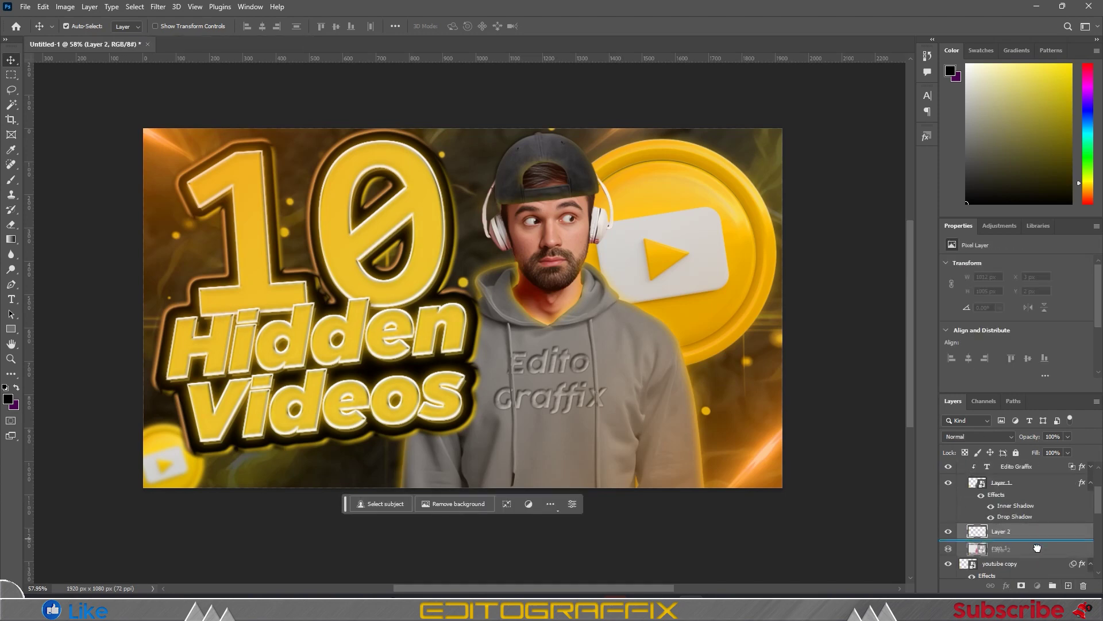
key(b)
right_click(696, 345)
double_click(723, 364)
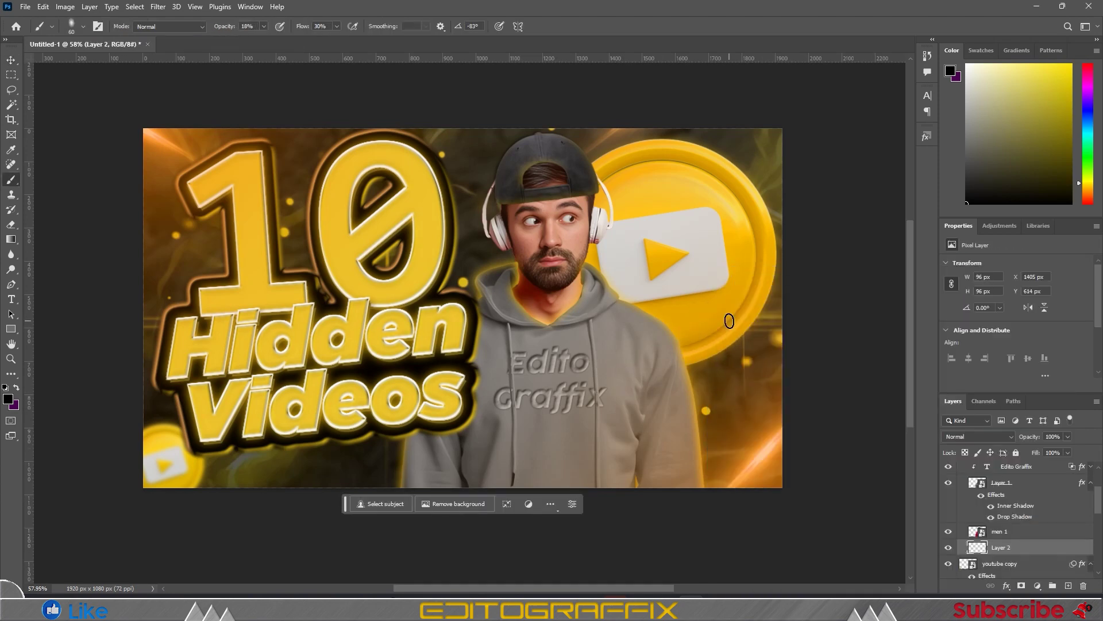
right_click(677, 252)
double_click(698, 352)
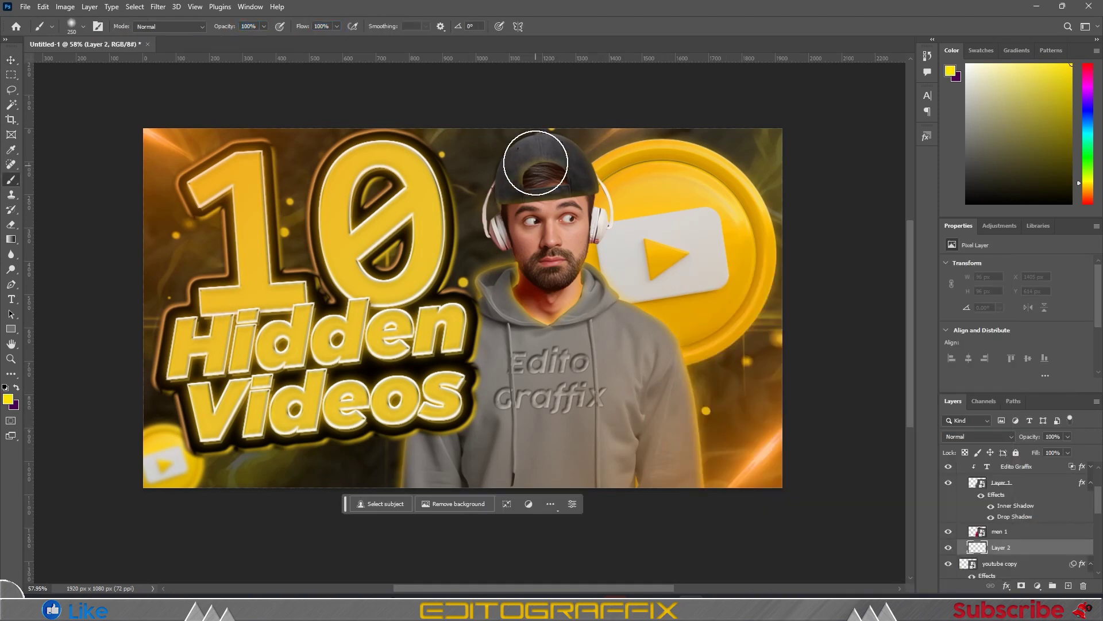
key(bracketright)
key(bracketright)
- Paint yellow glow around the man's head and shoulder, erasing spill beside the 0
drag(536, 162, 565, 269)
drag(632, 311, 690, 460)
drag(518, 172, 581, 274)
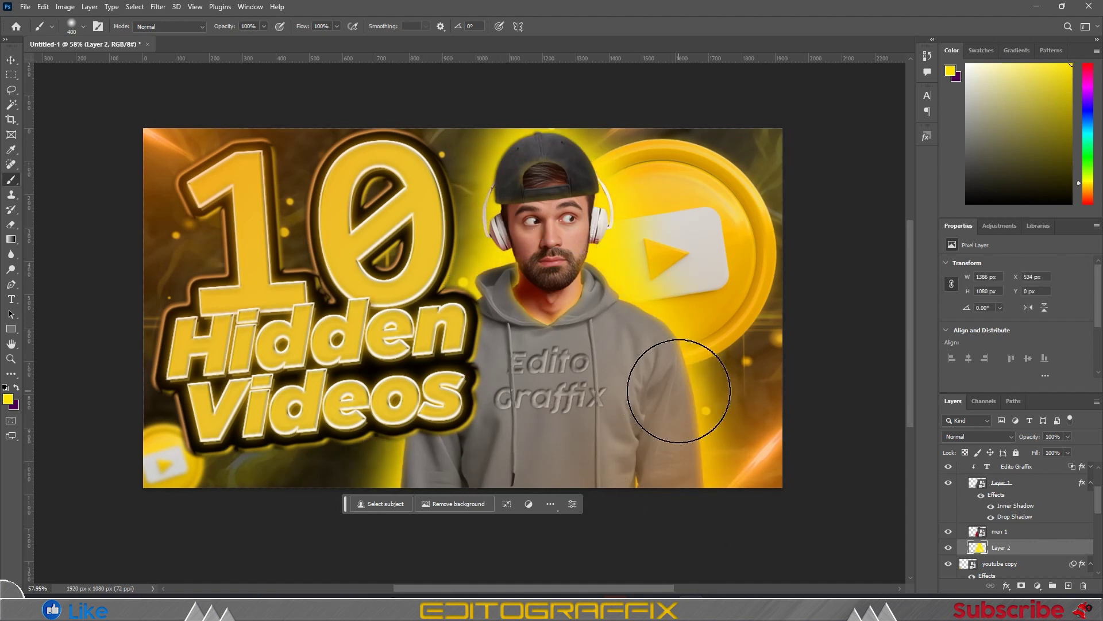
key(e)
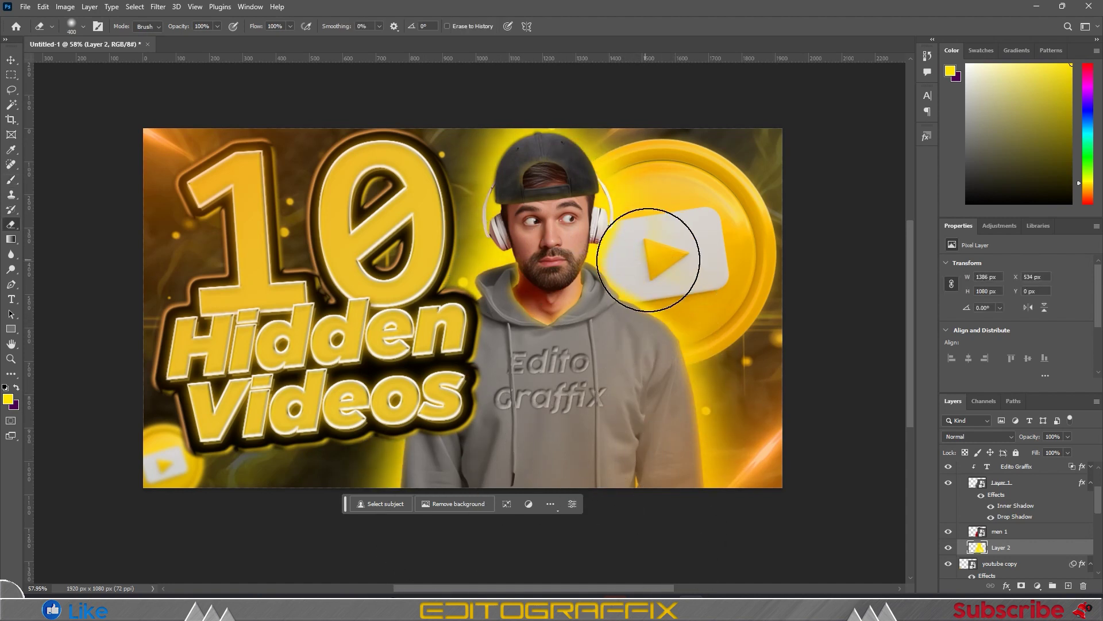
key(b)
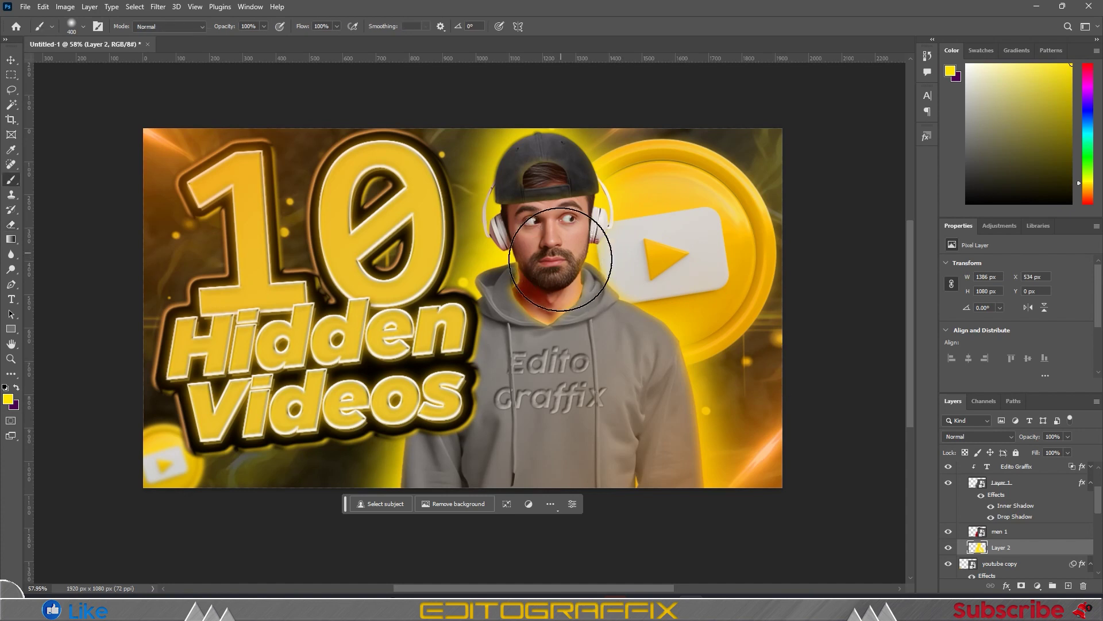
key(e)
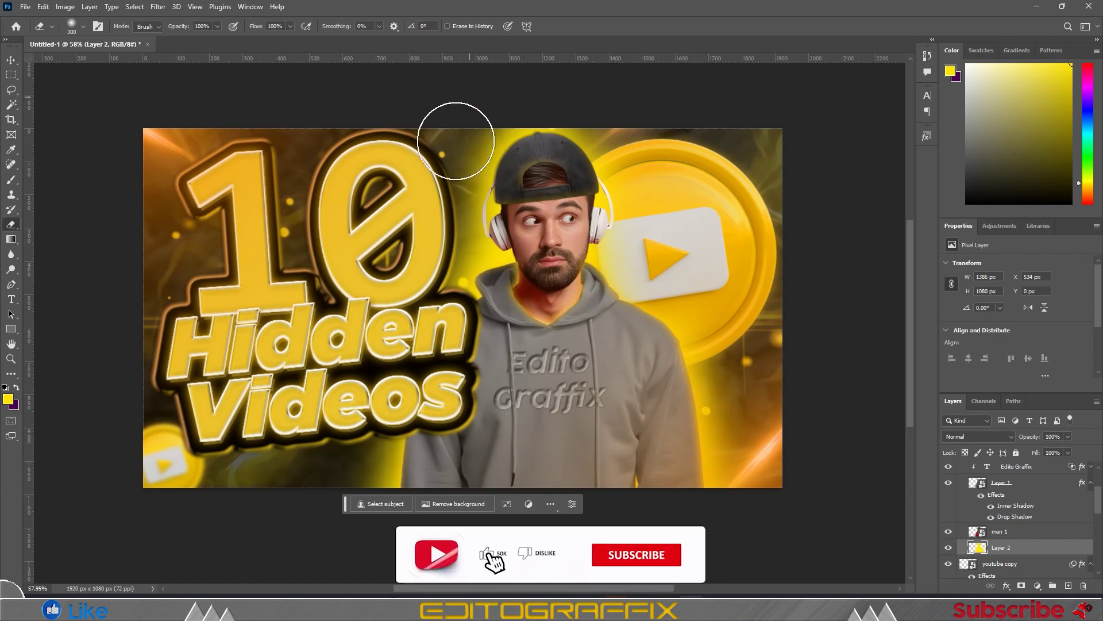
drag(455, 136, 427, 244)
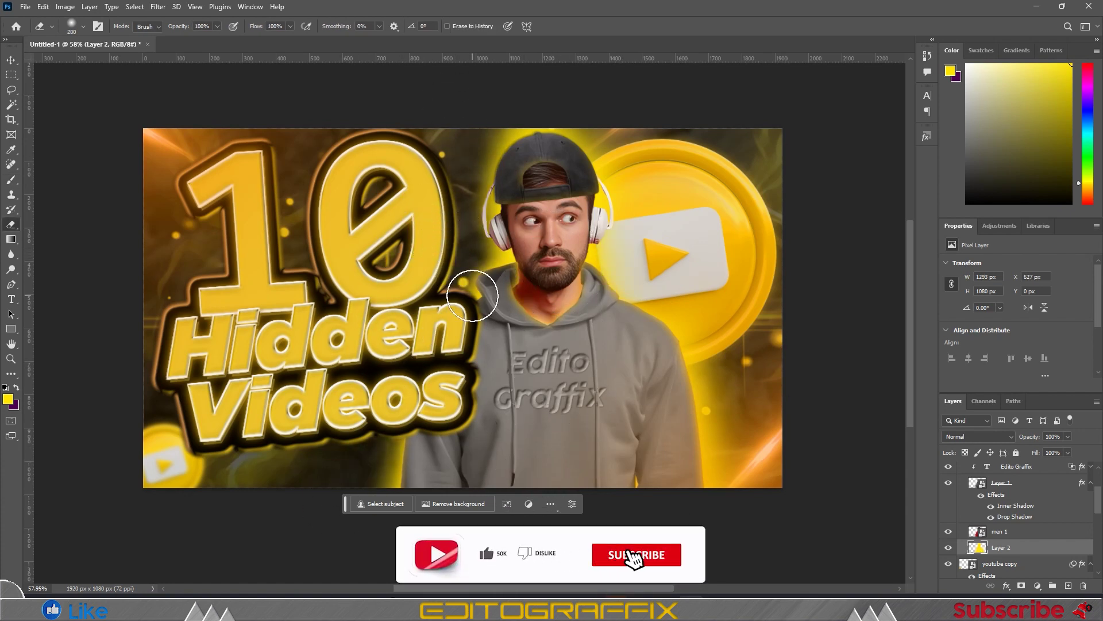
key(b)
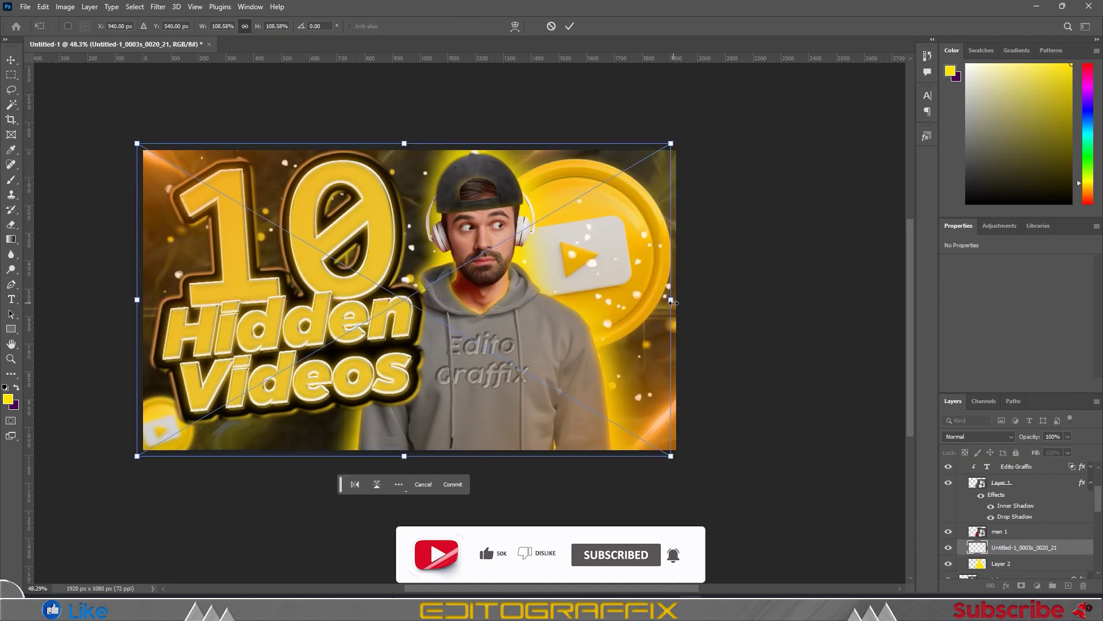
key(Return)
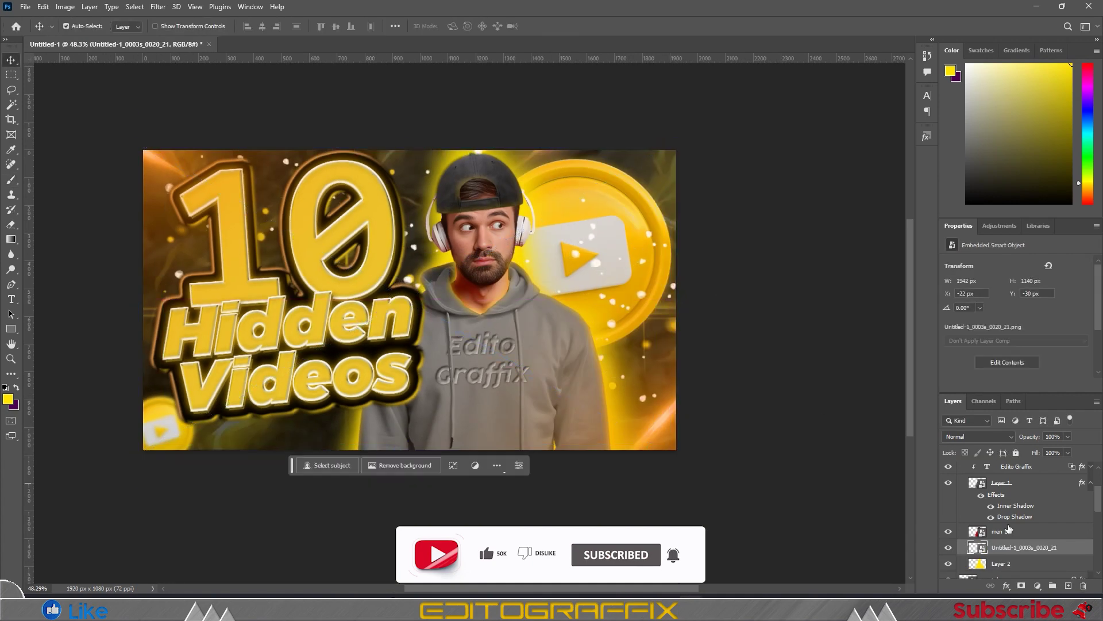
- Apply a Gaussian Blur to the sparkles smart object
double_click(977, 547)
click(1088, 187)
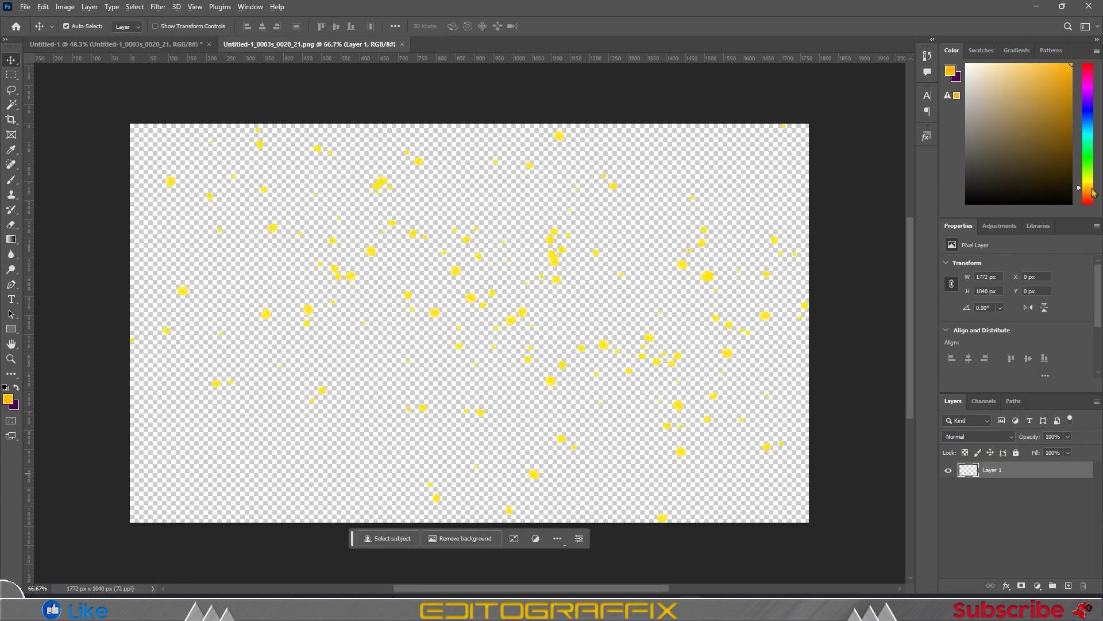
click(402, 44)
click(158, 7)
click(312, 198)
key(Return)
- Enlarge the sparkles past the canvas edges and move the layer below the glow layer
key(ctrl+t)
drag(155, 305, 127, 314)
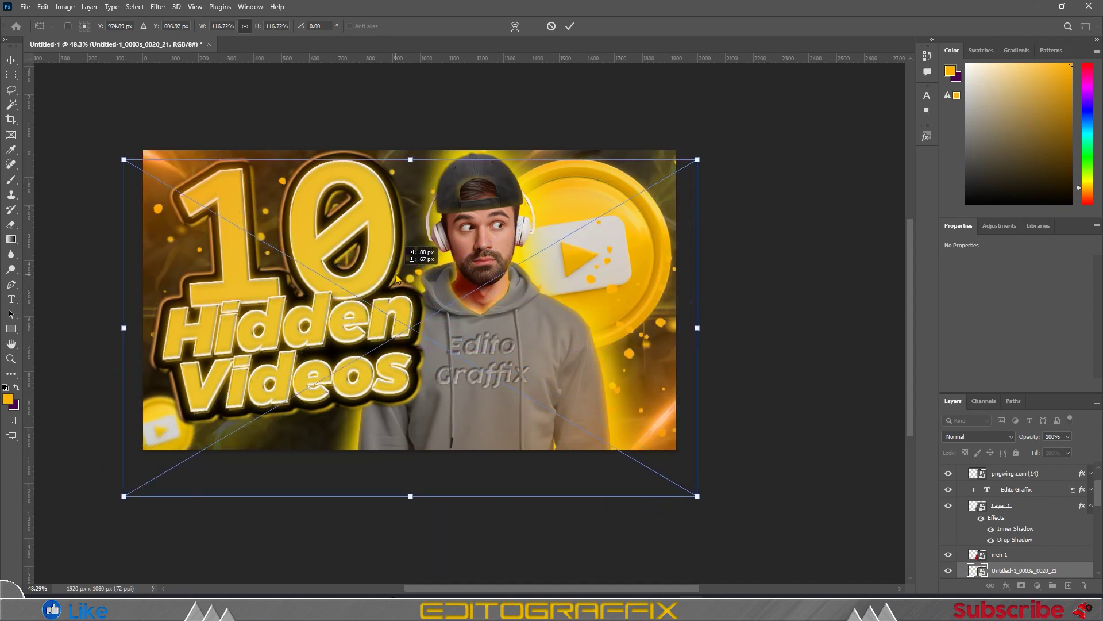
key(Return)
key(ctrl+t)
key(Return)
key(ctrl+t)
drag(409, 148, 410, 122)
key(Return)
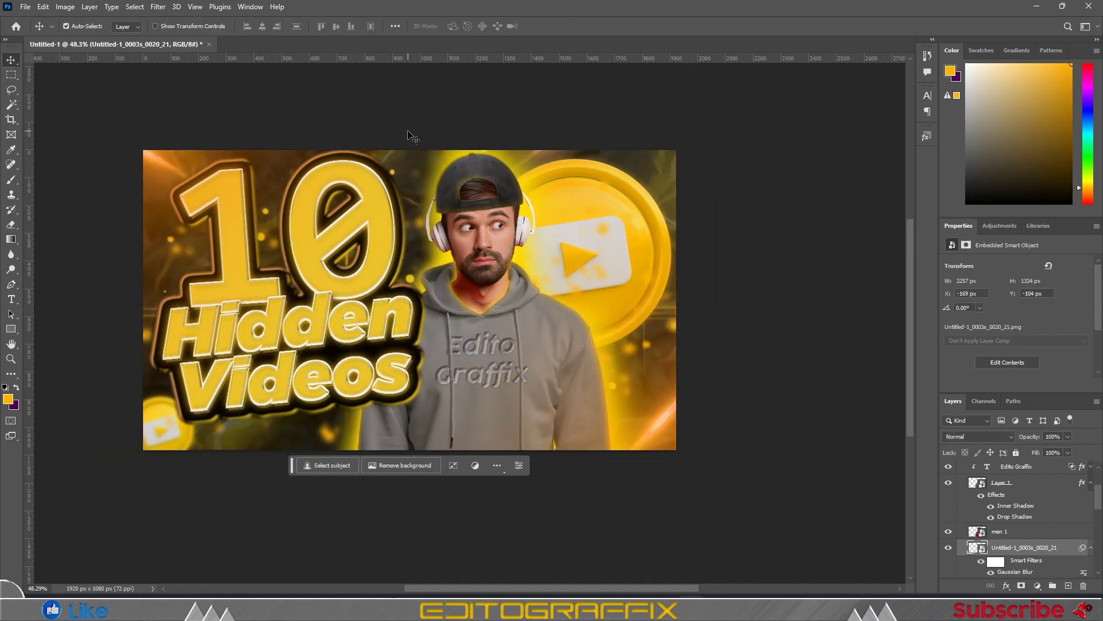
drag(1029, 547, 1025, 562)
click(1002, 515)
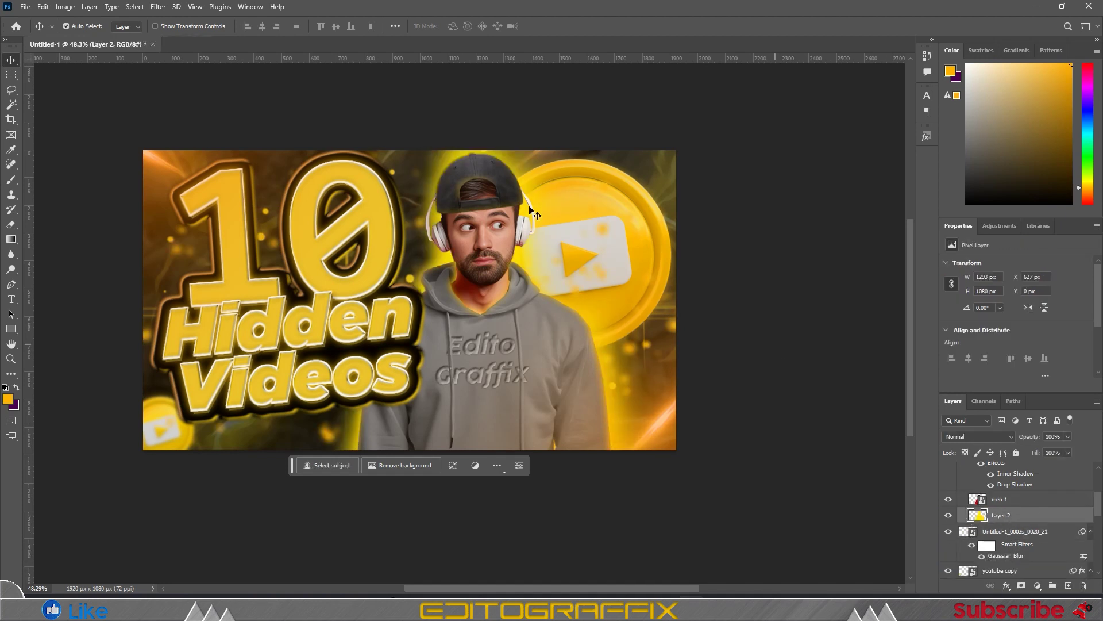
key(e)
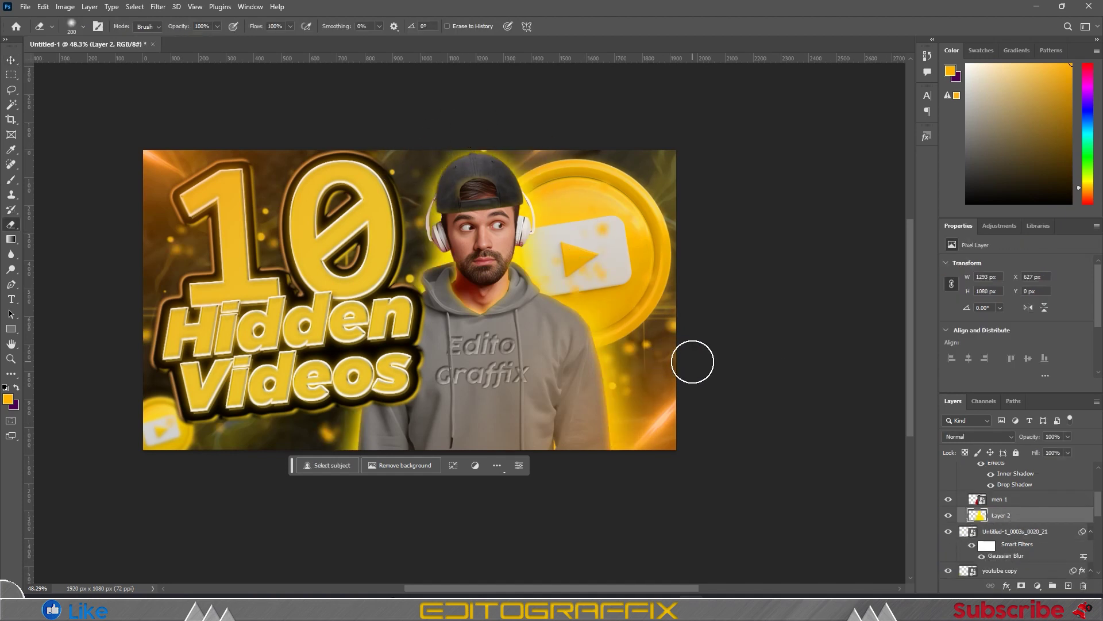
- Slightly readjust the Edito Graffix hoodie text with a free transform and commit it
click(496, 349)
key(ctrl+t)
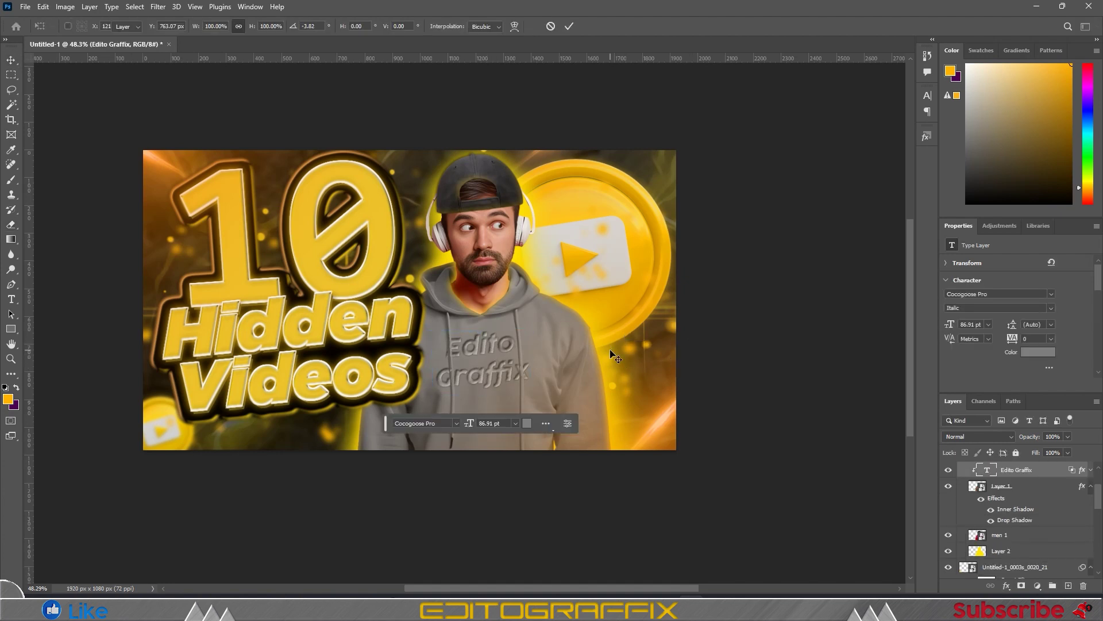
key(ctrl+t)
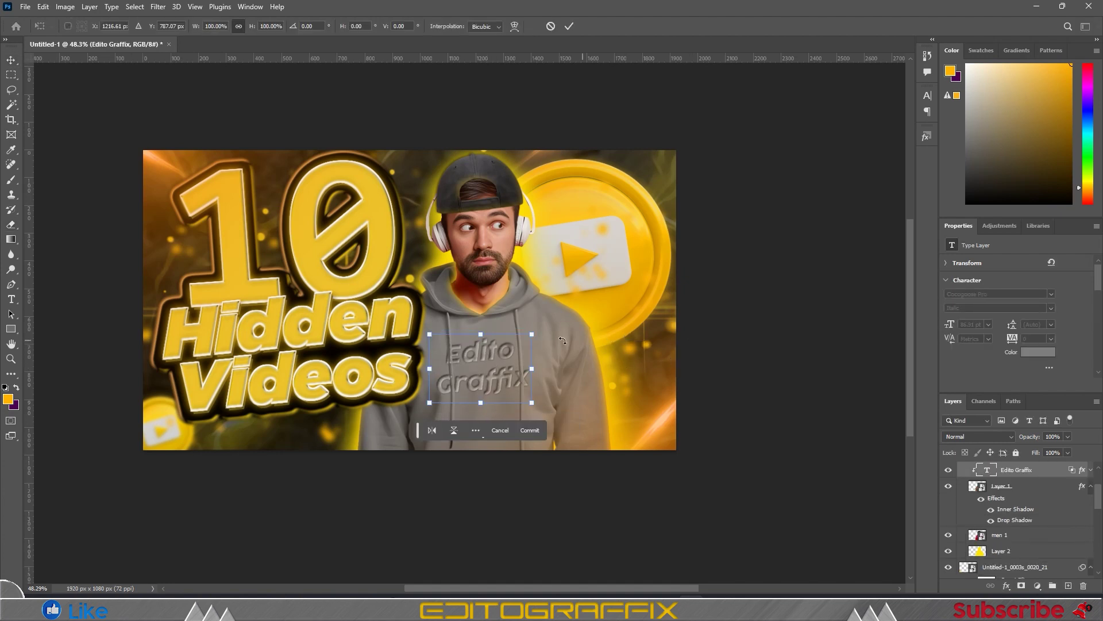
key(Return)
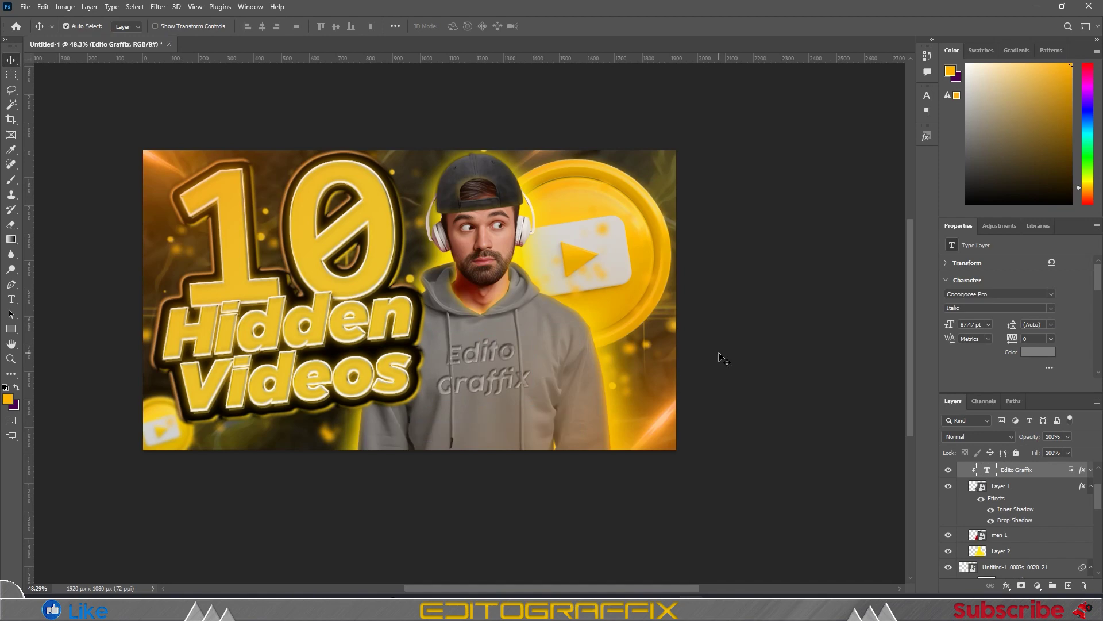
- Fit the thumbnail in view, collapse the Man and Text groups, and stamp visible layers onto a new top layer
click(348, 345)
click(732, 345)
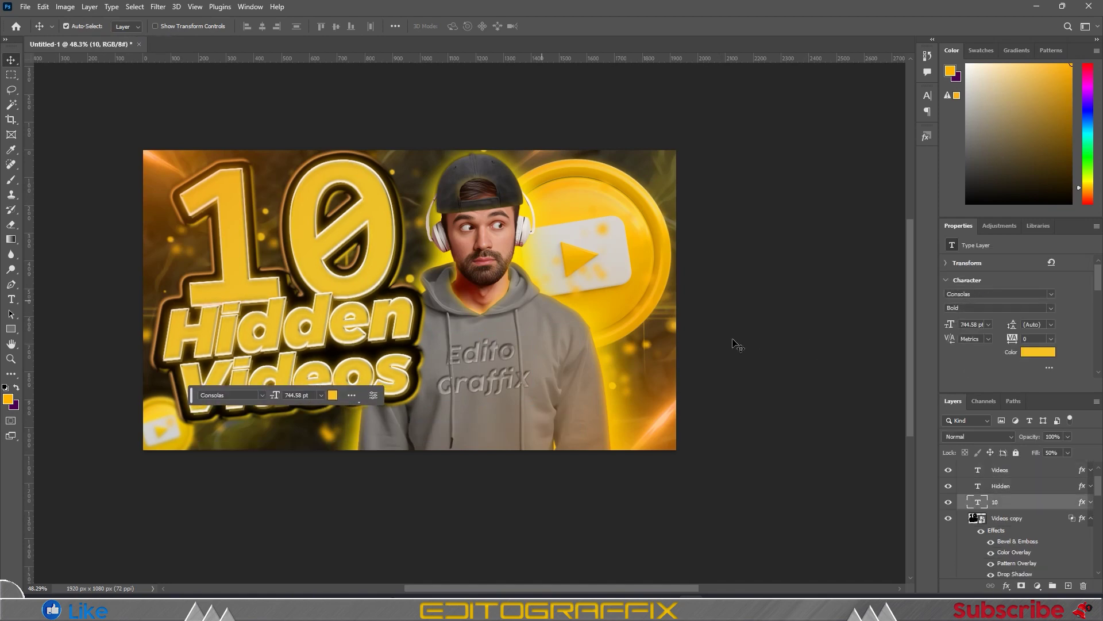
key(ctrl+0)
scroll(820, 329, down, 3)
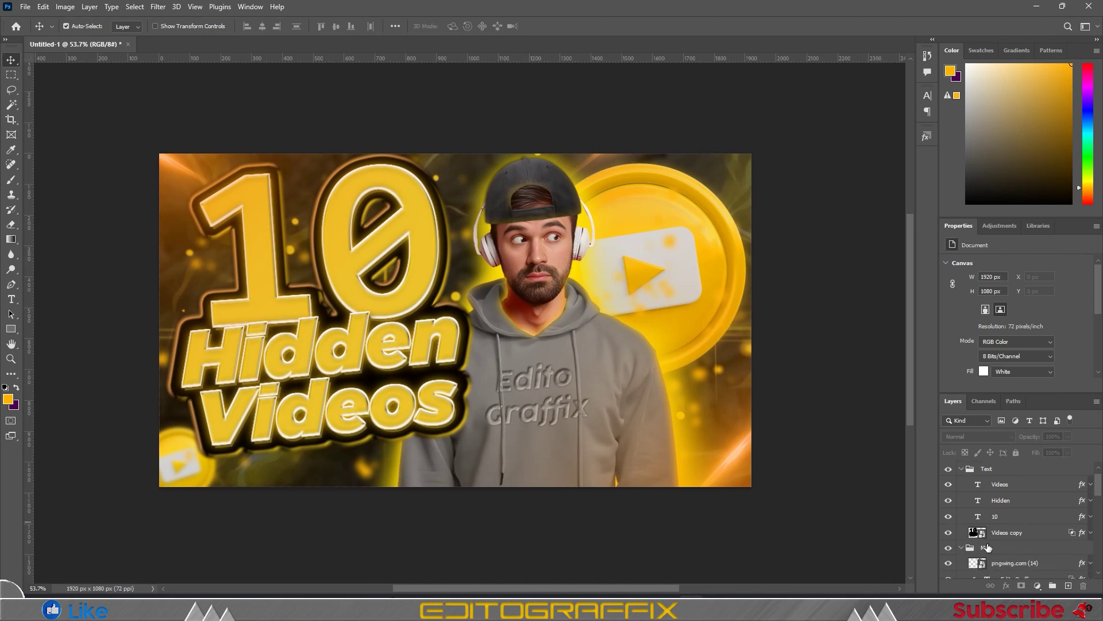
click(962, 547)
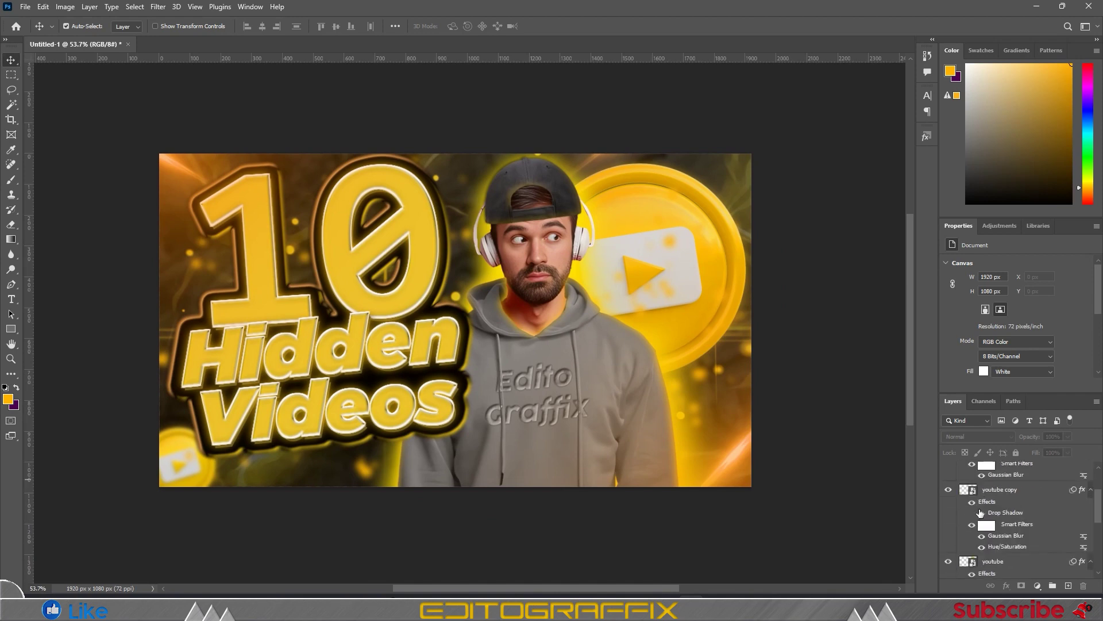
click(961, 468)
key(ctrl+alt+shift+e)
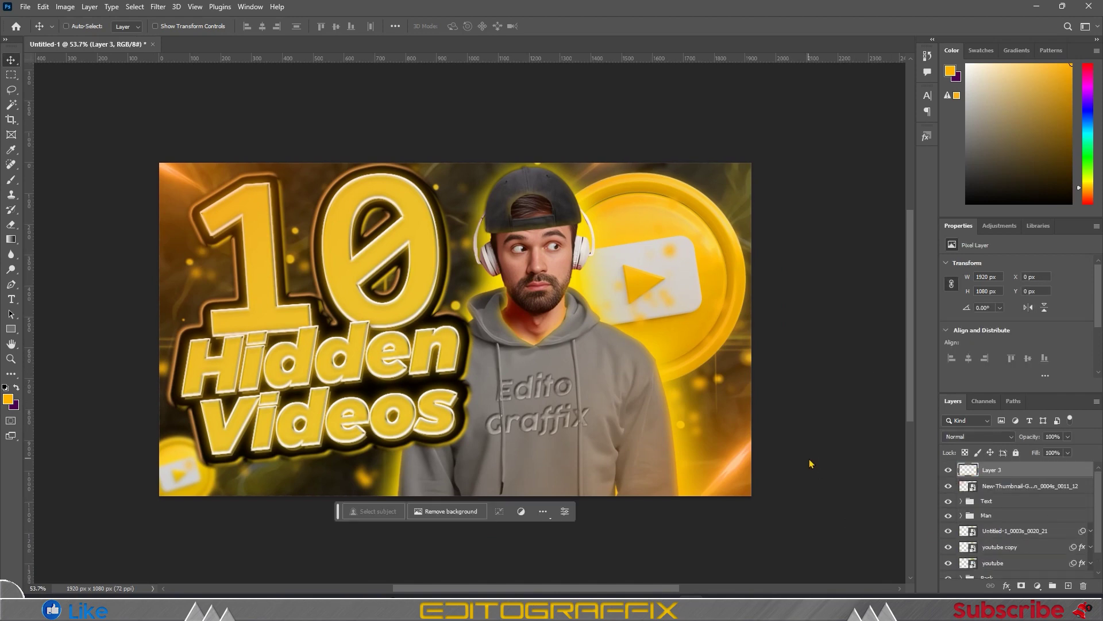
- In Camera Raw, boost contrast, pull down highlights, and lift shadows and whites
key(ctrl+shift+a)
drag(939, 291, 944, 290)
mouse_move(916, 308)
mouse_down()
mouse_move(891, 308)
mouse_move(925, 325)
mouse_move(941, 389)
mouse_move(924, 407)
mouse_up()
scroll(922, 306, down, 5)
- In the Color Mixer, desaturate oranges, darken reds, brighten oranges and slightly darken yellows
click(897, 391)
mouse_move(907, 335)
mouse_down()
mouse_move(857, 354)
mouse_move(940, 351)
mouse_up()
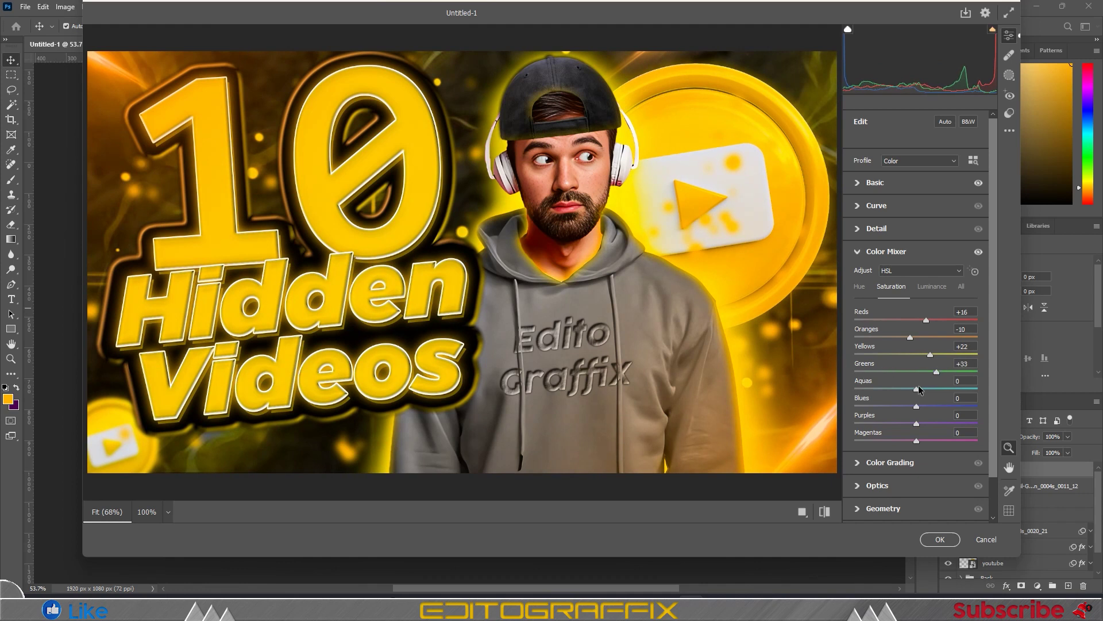
click(932, 286)
drag(917, 320, 911, 323)
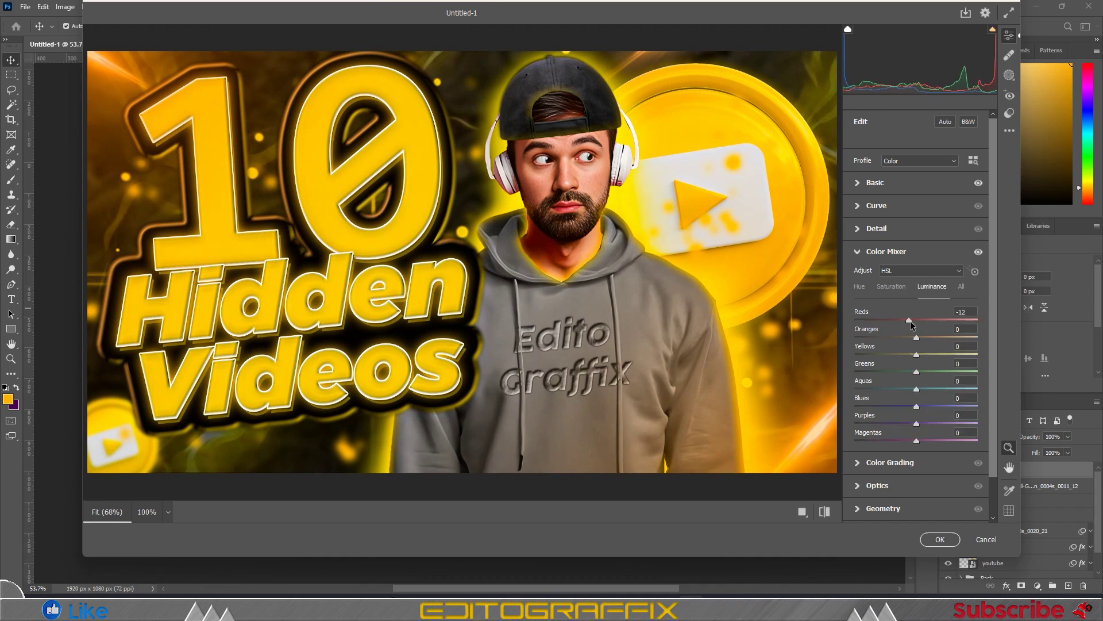
drag(917, 337, 912, 355)
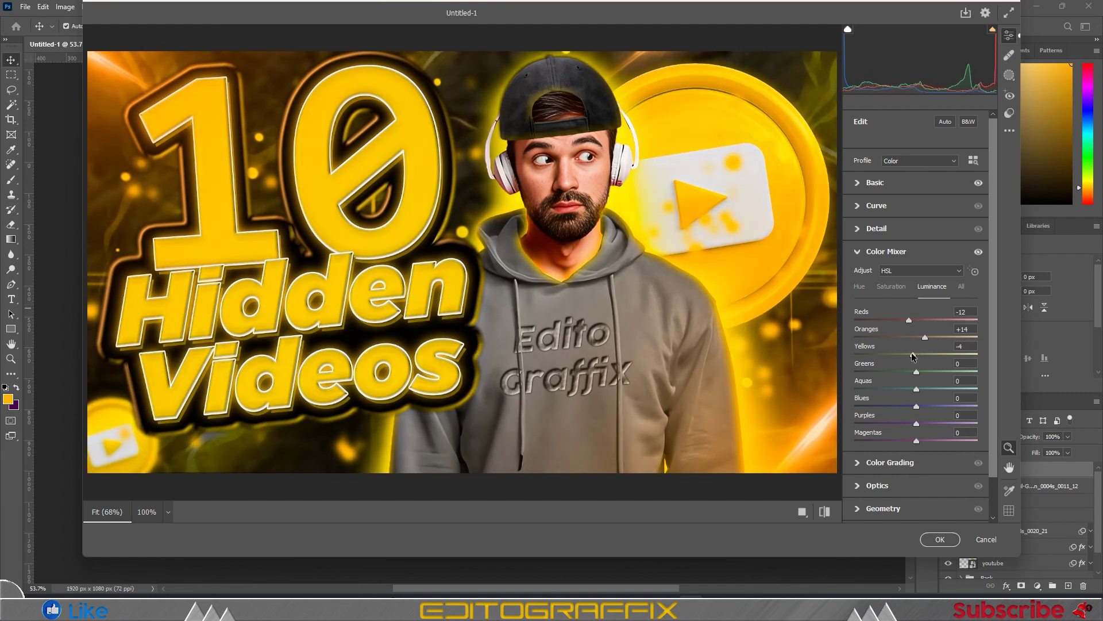
- Add film grain and a darkening corner vignette, then apply the Camera Raw grade
scroll(898, 441, down, 1)
click(879, 488)
click(893, 372)
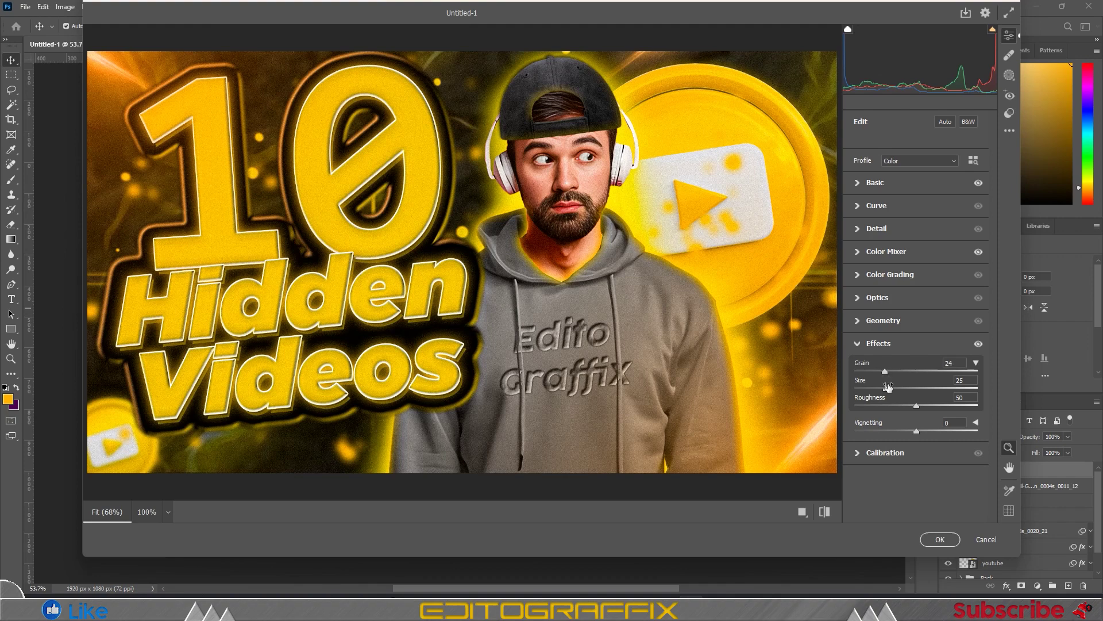
drag(910, 432, 905, 437)
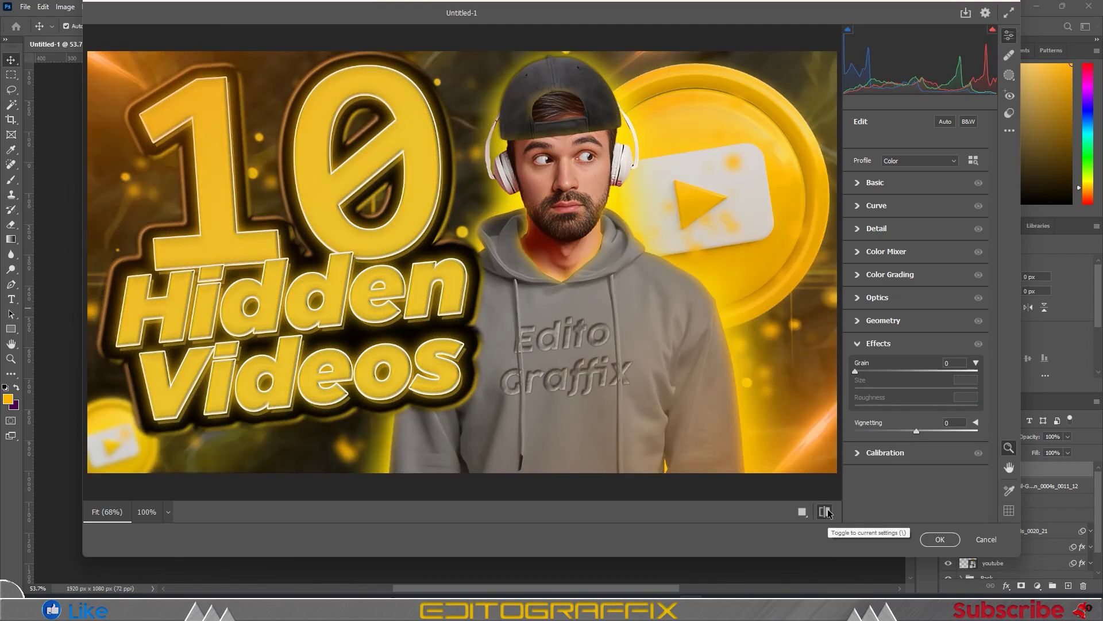
click(940, 539)
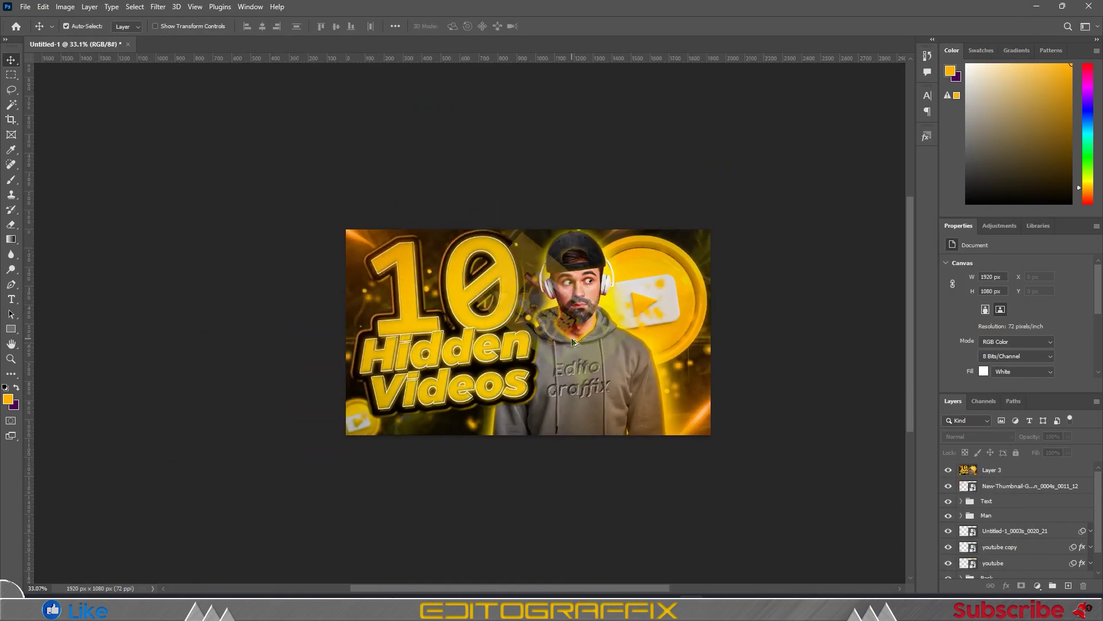